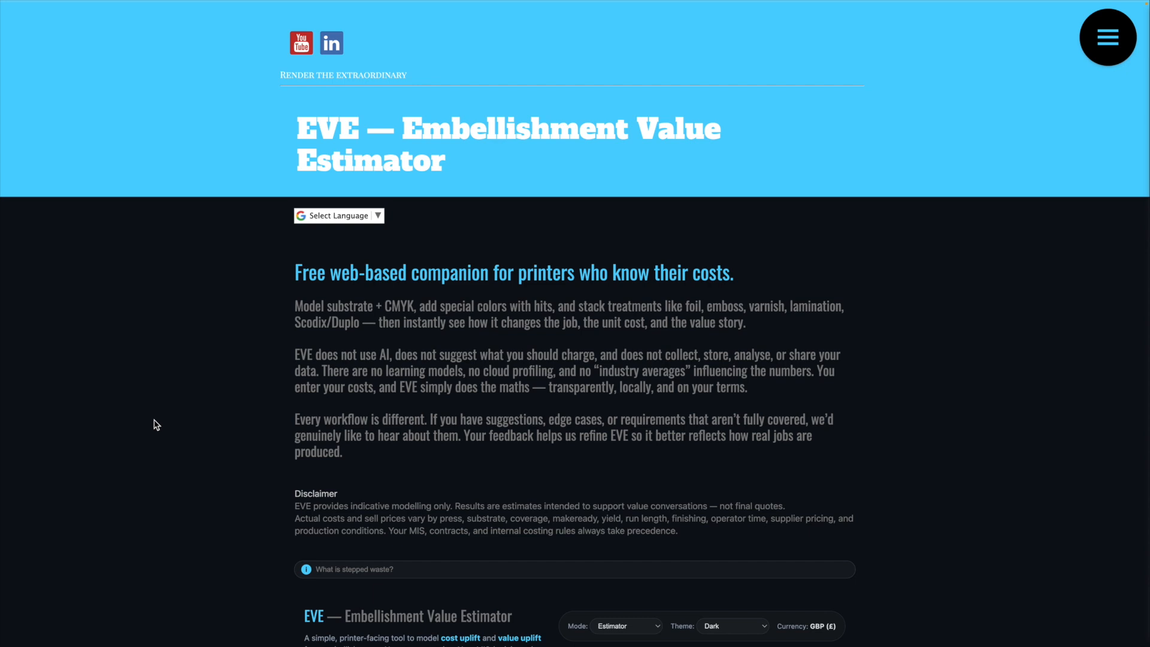
# Step: Switch the estimator's theme to Light
pyautogui.scroll(-1, 157, 425)
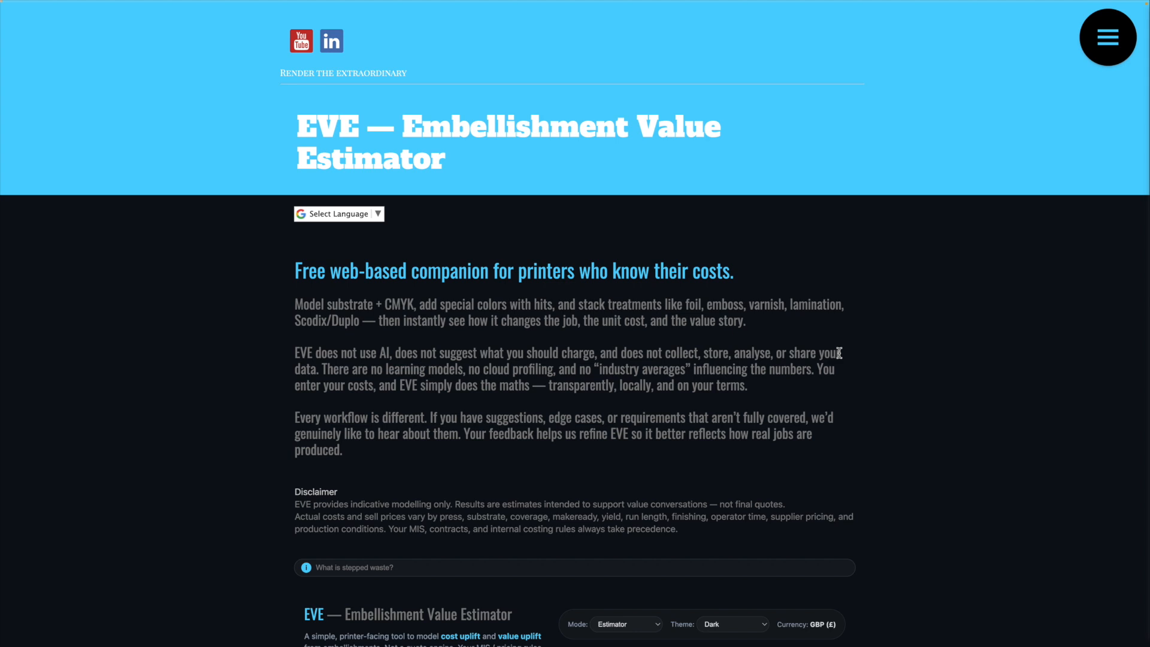
pyautogui.scroll(-4, 551, 370)
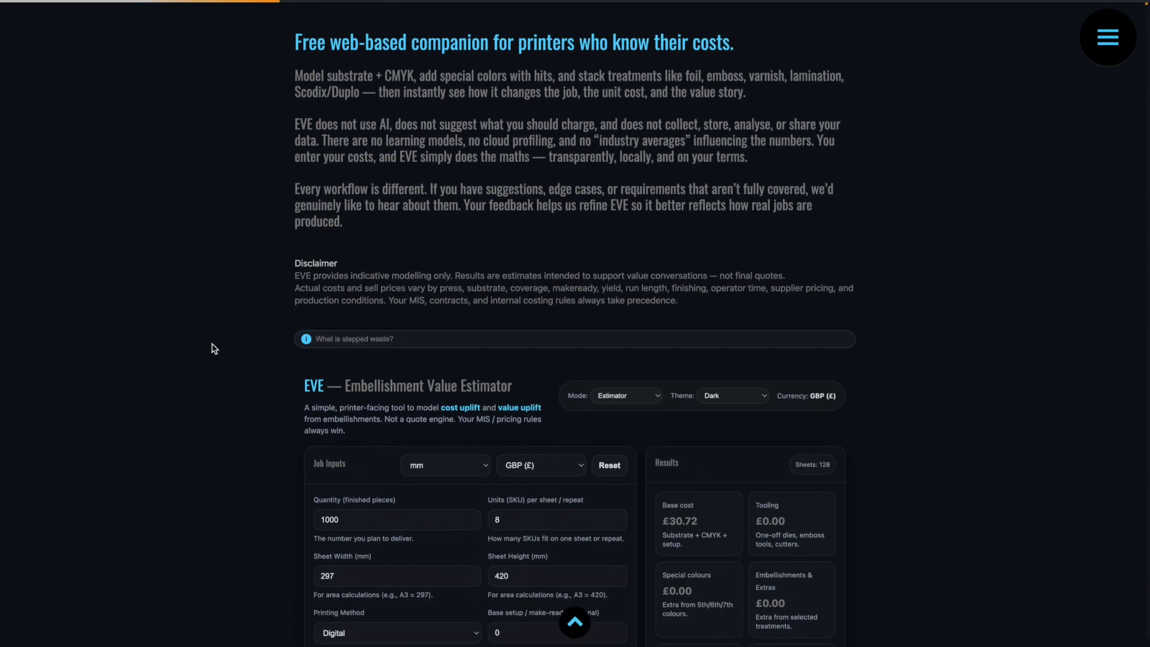
pyautogui.scroll(-3, 214, 348)
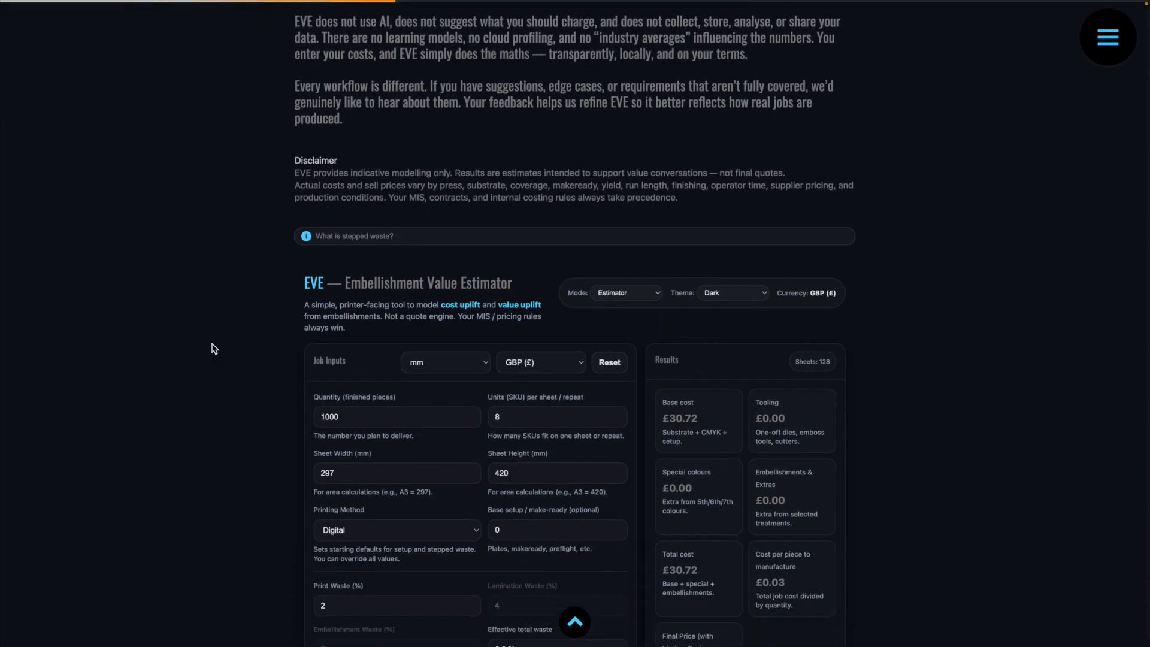
pyautogui.scroll(-1, 215, 348)
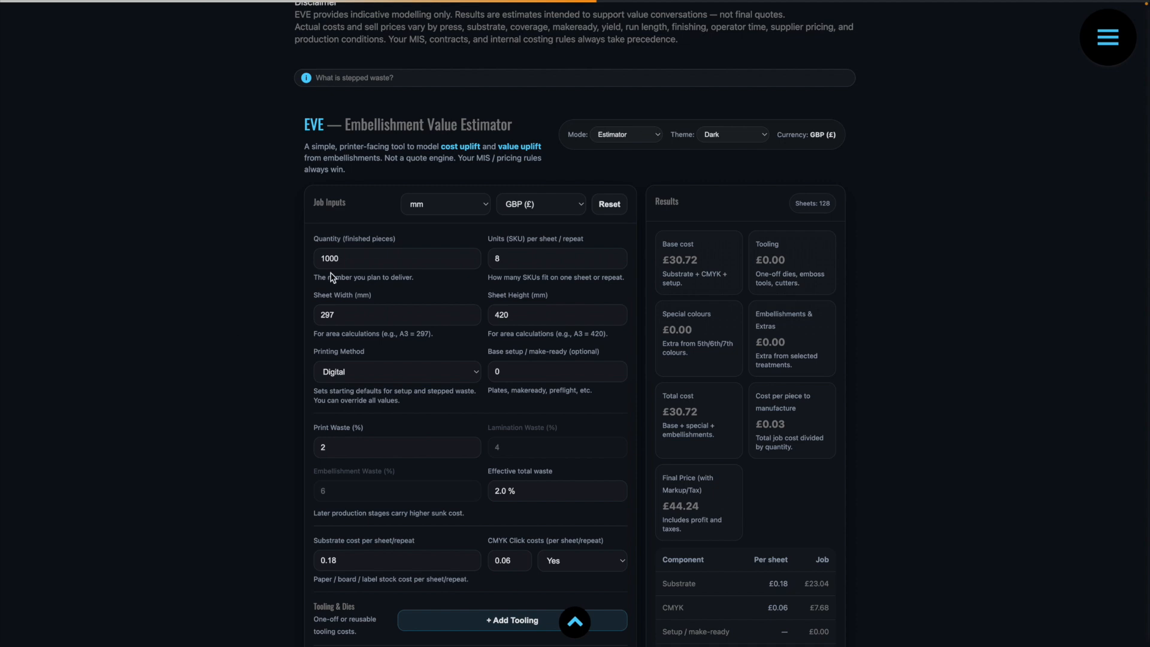
pyautogui.click(727, 133)
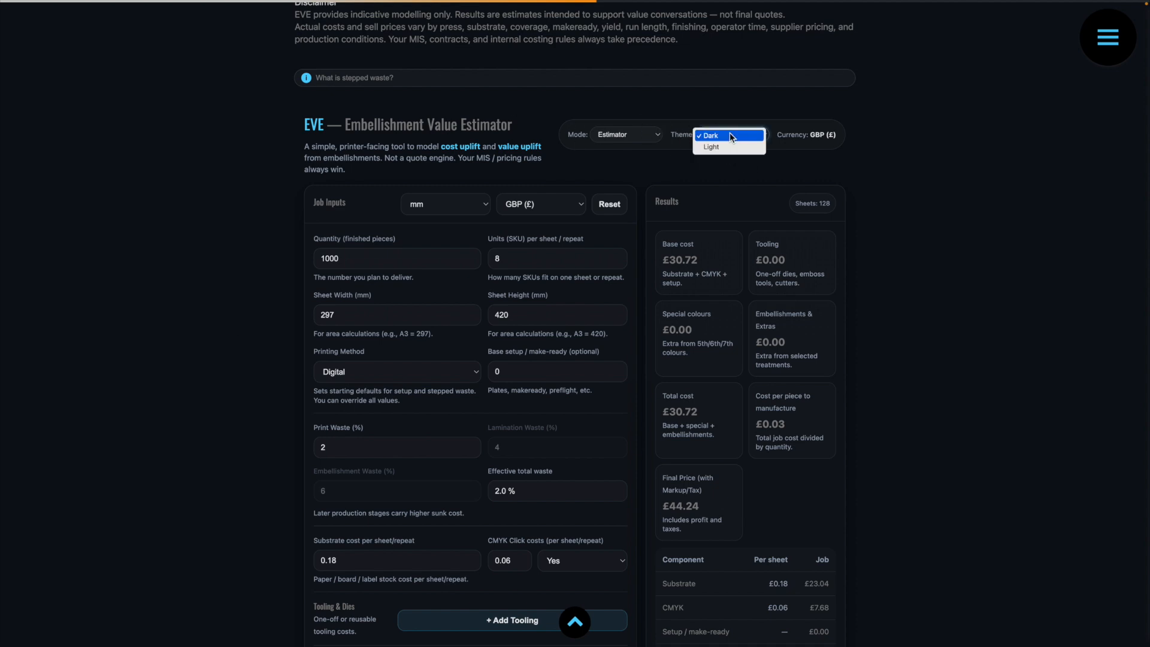
pyautogui.click(729, 148)
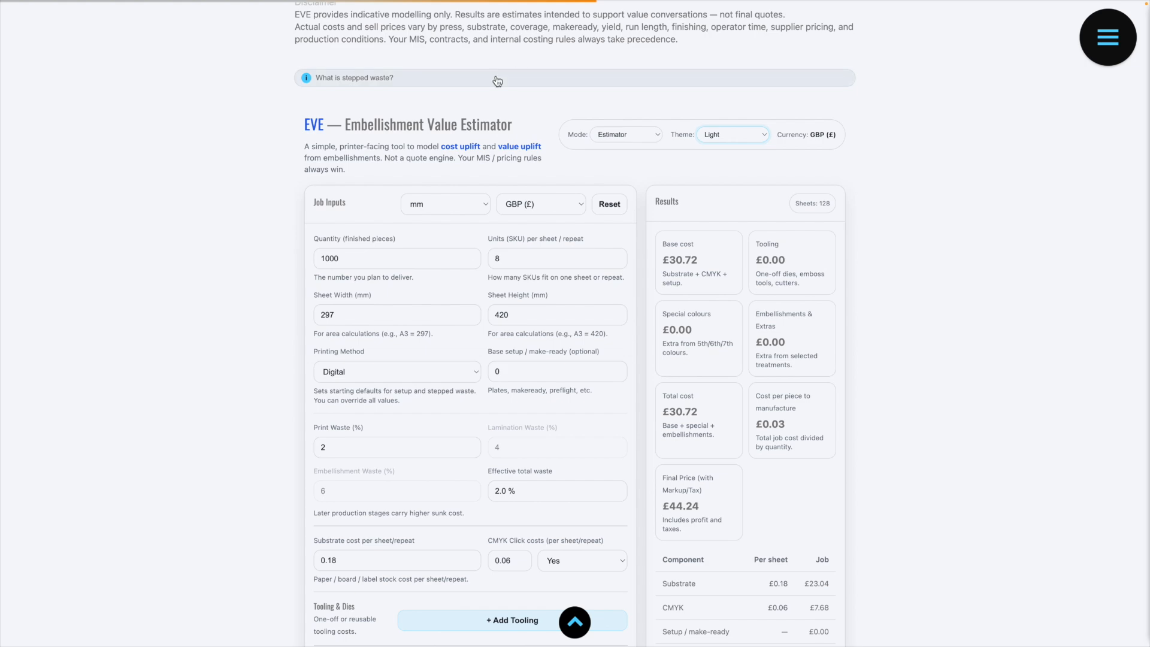
# Step: Read the stepped waste explanation with its 1,000-sheet example, and collapse it again
pyautogui.click(395, 84)
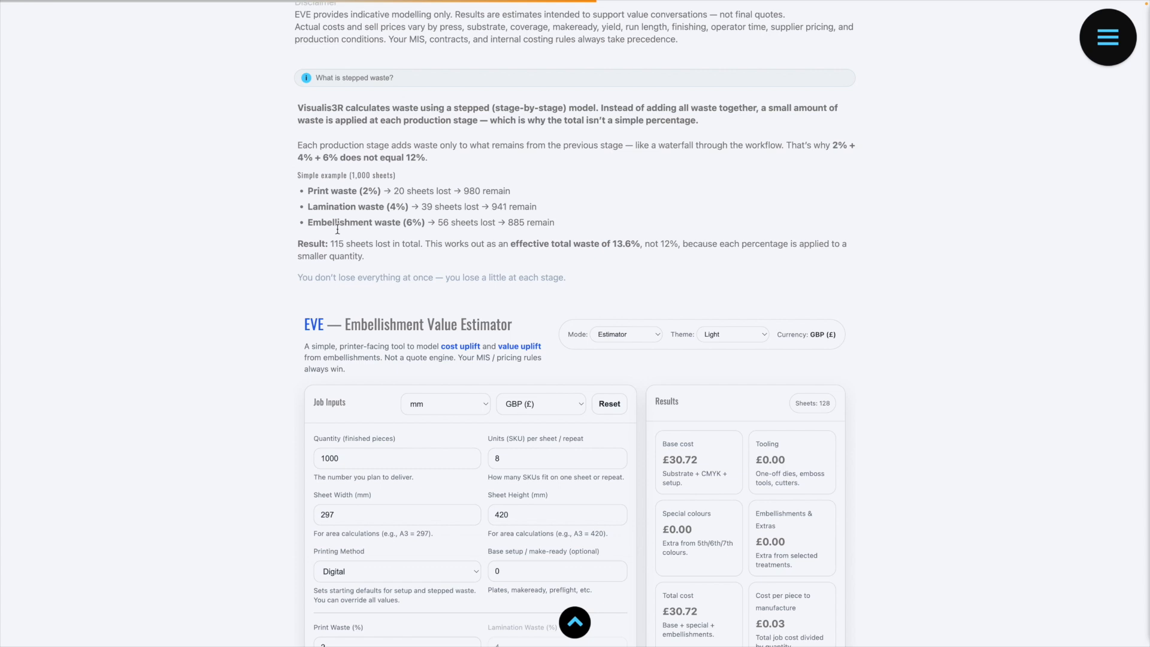
pyautogui.doubleClick(510, 224)
pyautogui.scroll(-1, 521, 247)
pyautogui.click(388, 87)
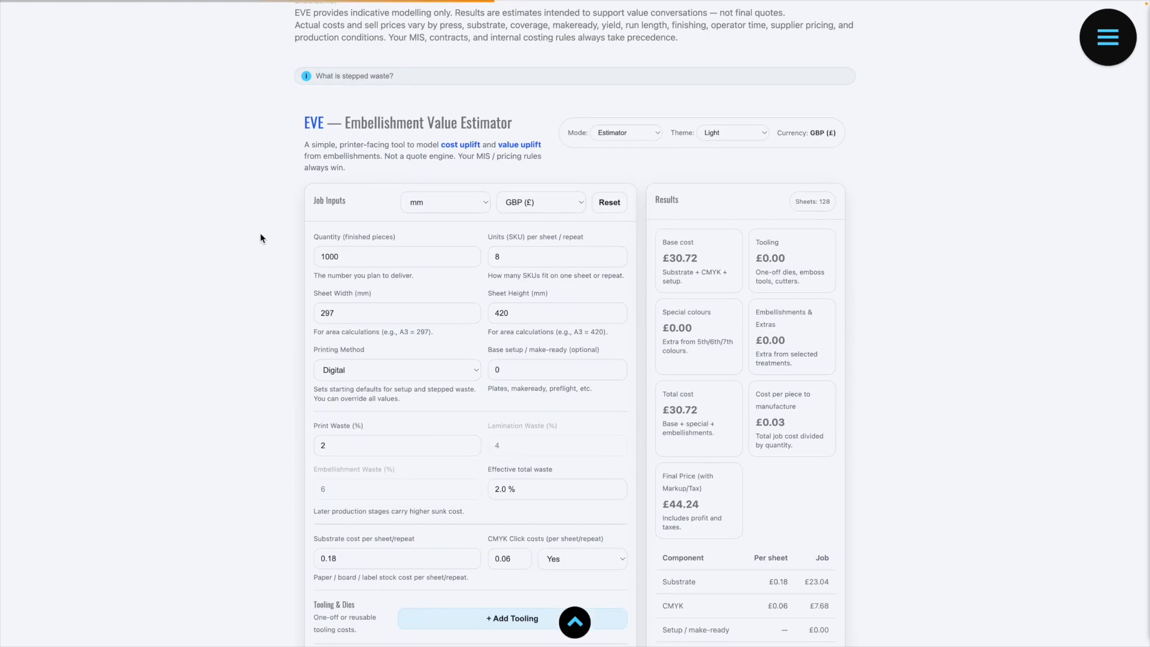
# Step: Set the job's measurement unit to Inches and the currency to USD ($)
pyautogui.scroll(-1, 259, 233)
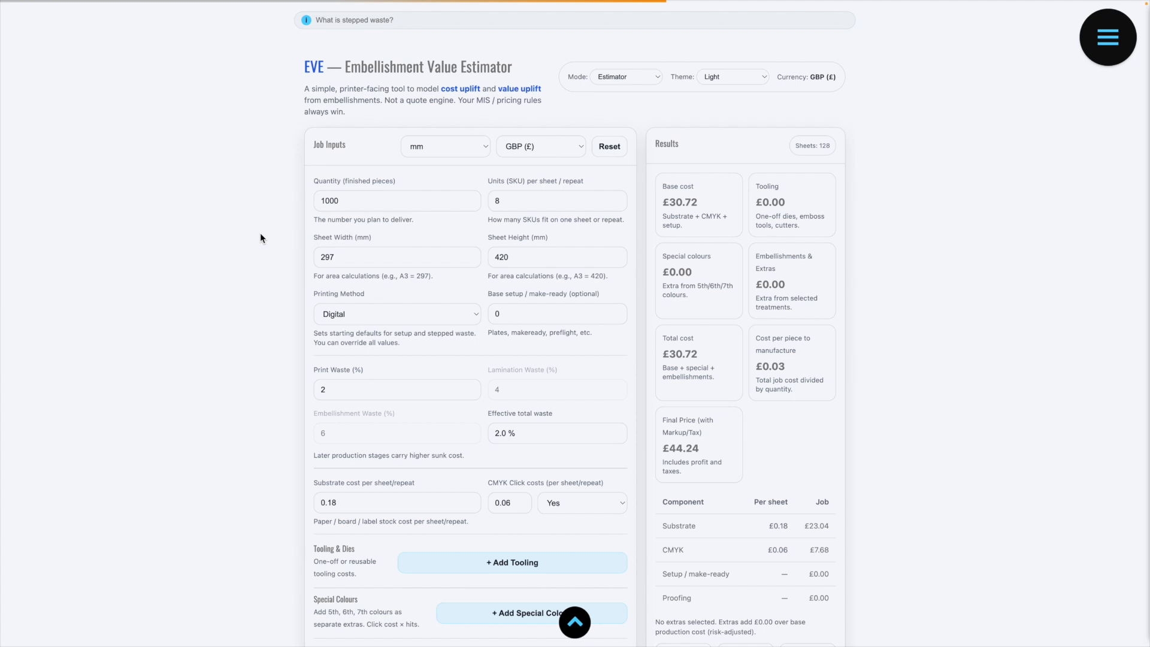
pyautogui.click(446, 148)
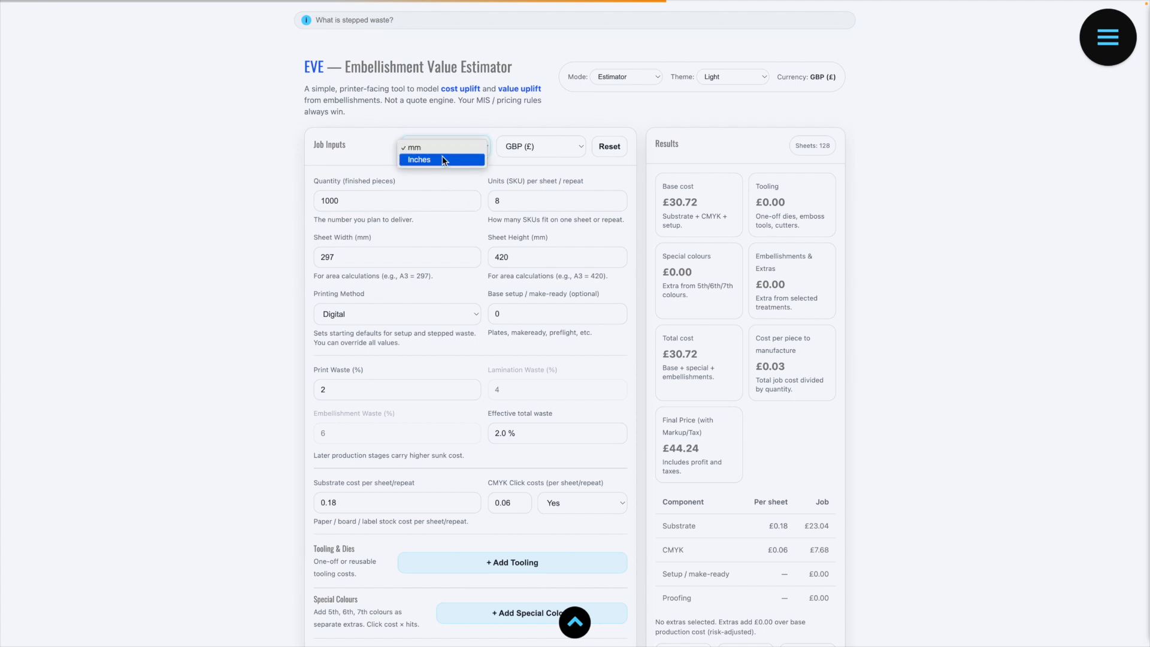
pyautogui.click(441, 159)
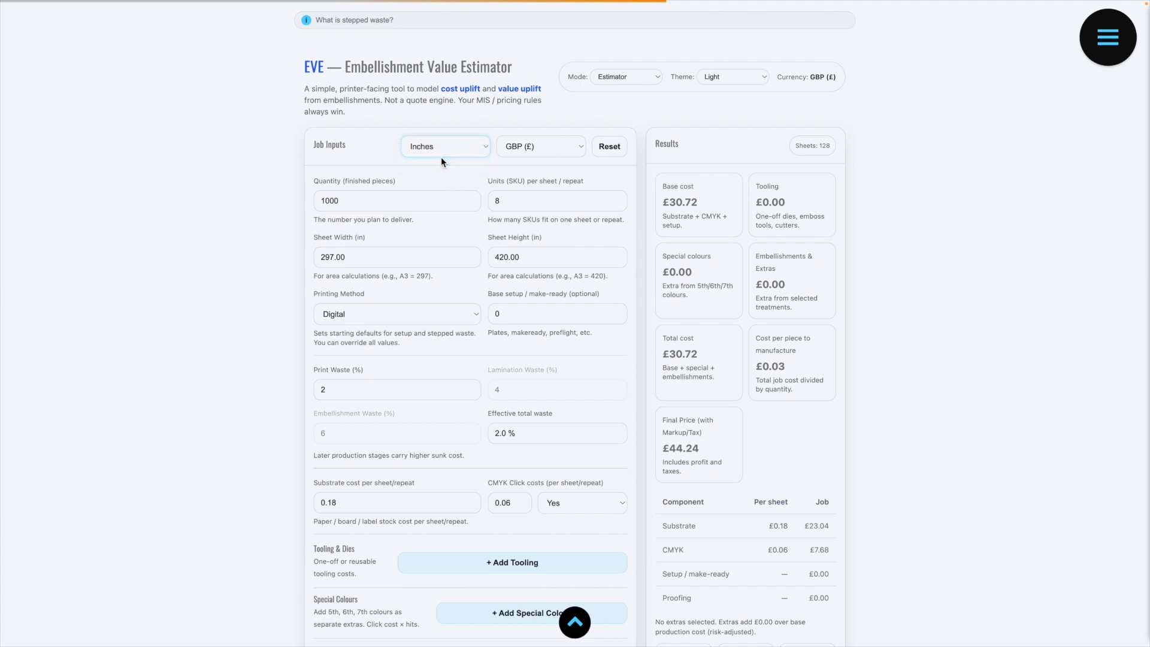
pyautogui.click(543, 145)
pyautogui.click(472, 174)
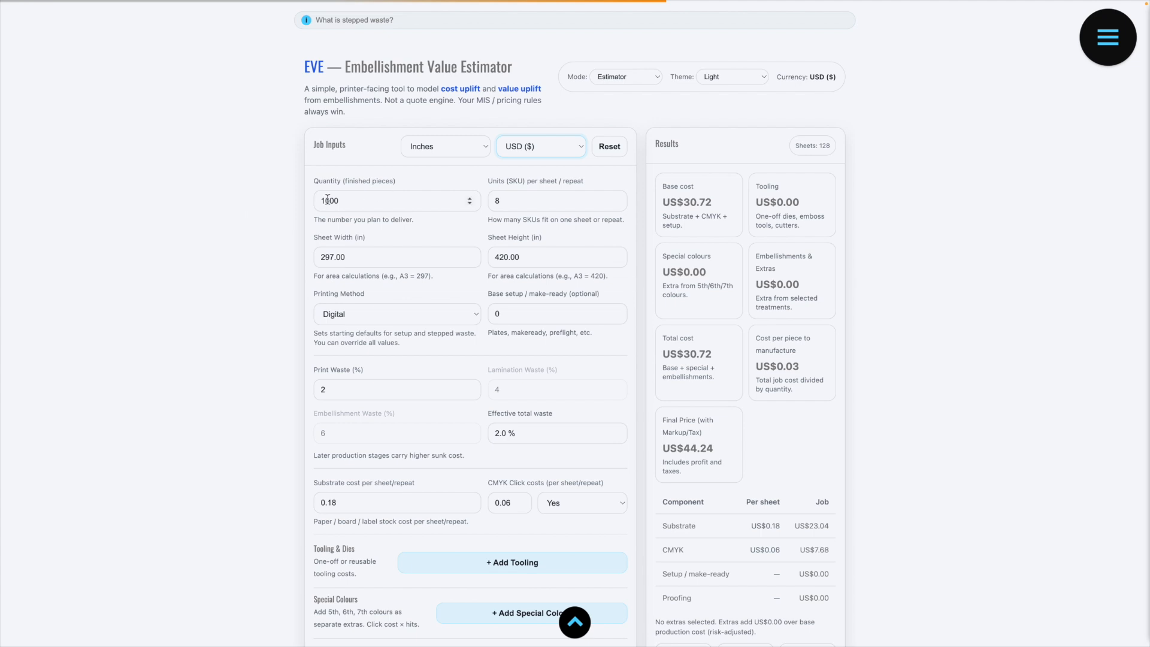
# Step: Set the units per sheet to 4 and the sheet size to 19 in wide by 13 in high
pyautogui.doubleClick(510, 205)
pyautogui.write('4')
pyautogui.press('Tab')
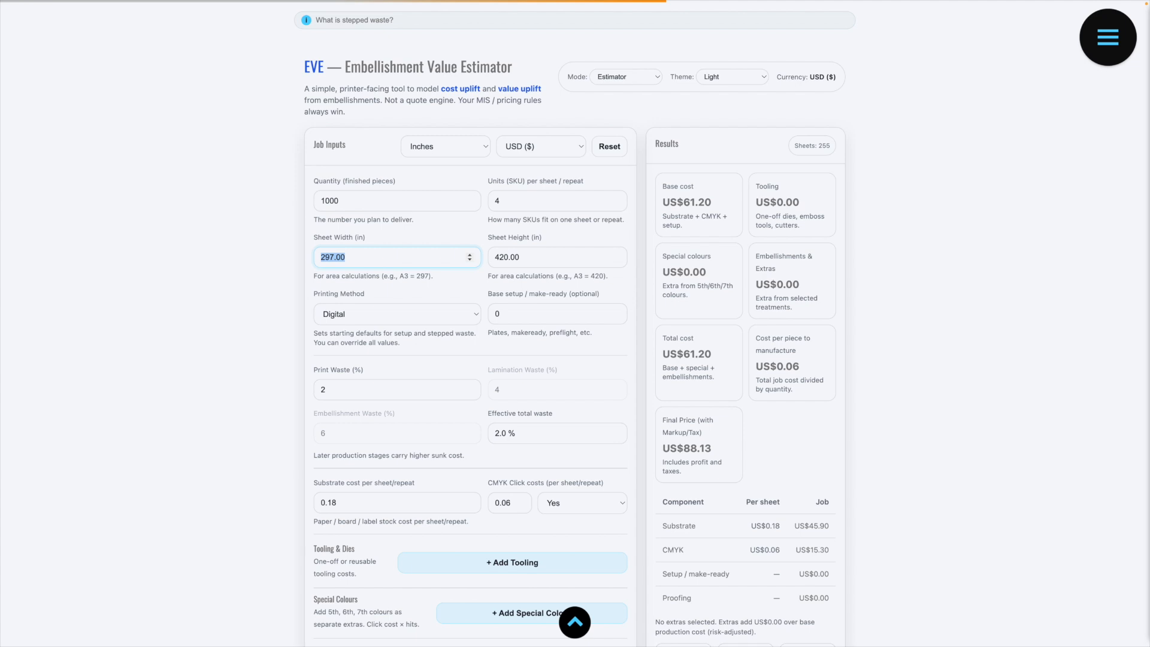
pyautogui.write('19')
pyautogui.press('Tab')
pyautogui.write('13')
pyautogui.press('Tab')
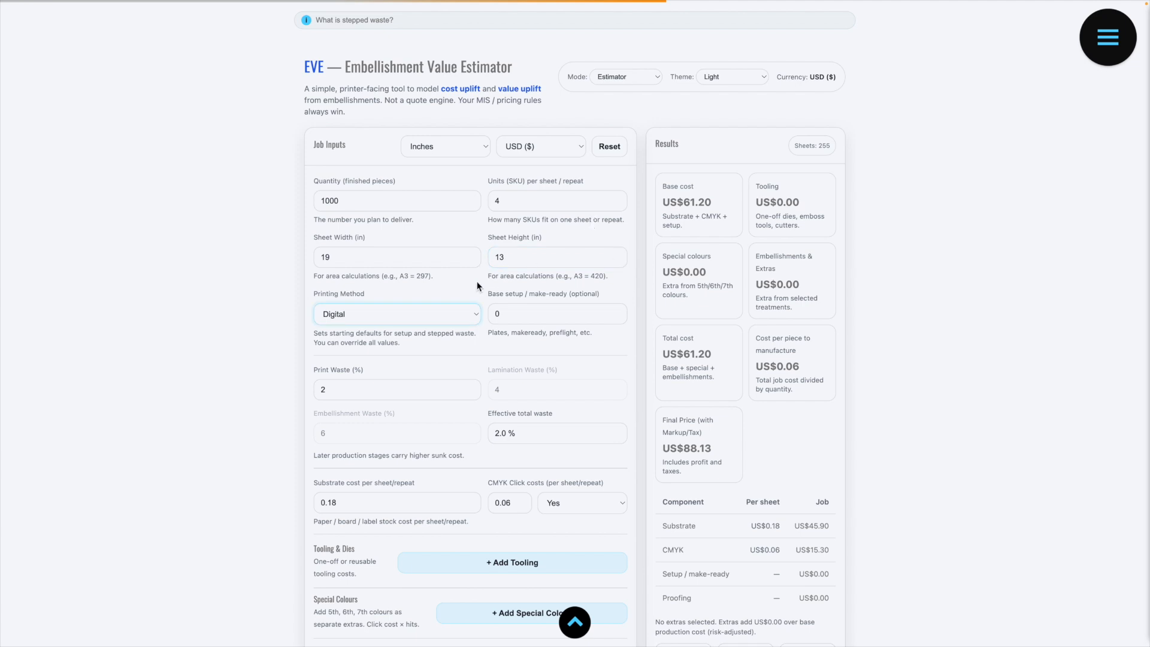
# Step: Set the base setup / make-ready cost to 350 and the substrate cost per sheet to 0.85
pyautogui.click(520, 316)
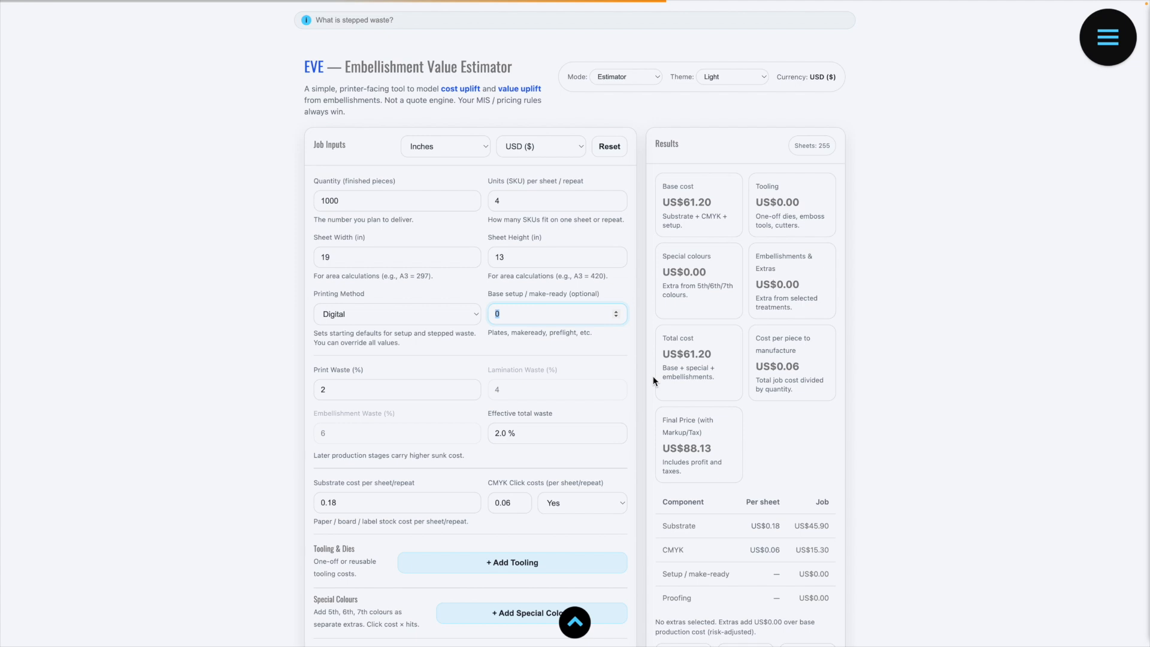
pyautogui.write('350')
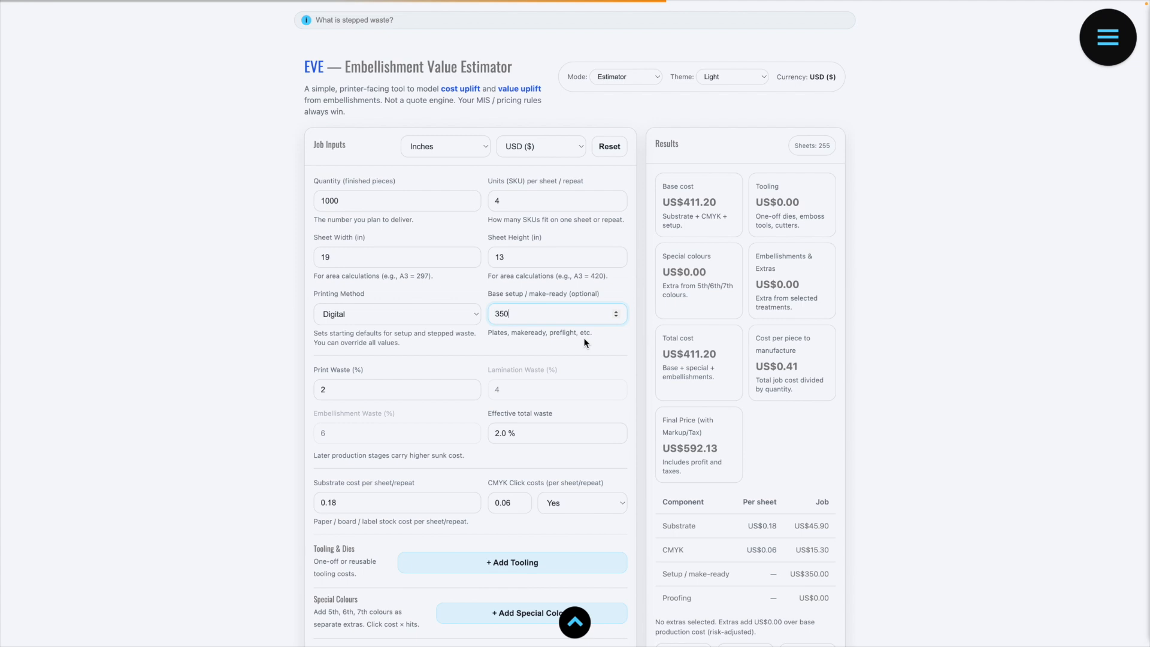
pyautogui.moveTo(395, 395); pyautogui.dragTo(309, 394)
pyautogui.scroll(-2, 528, 437)
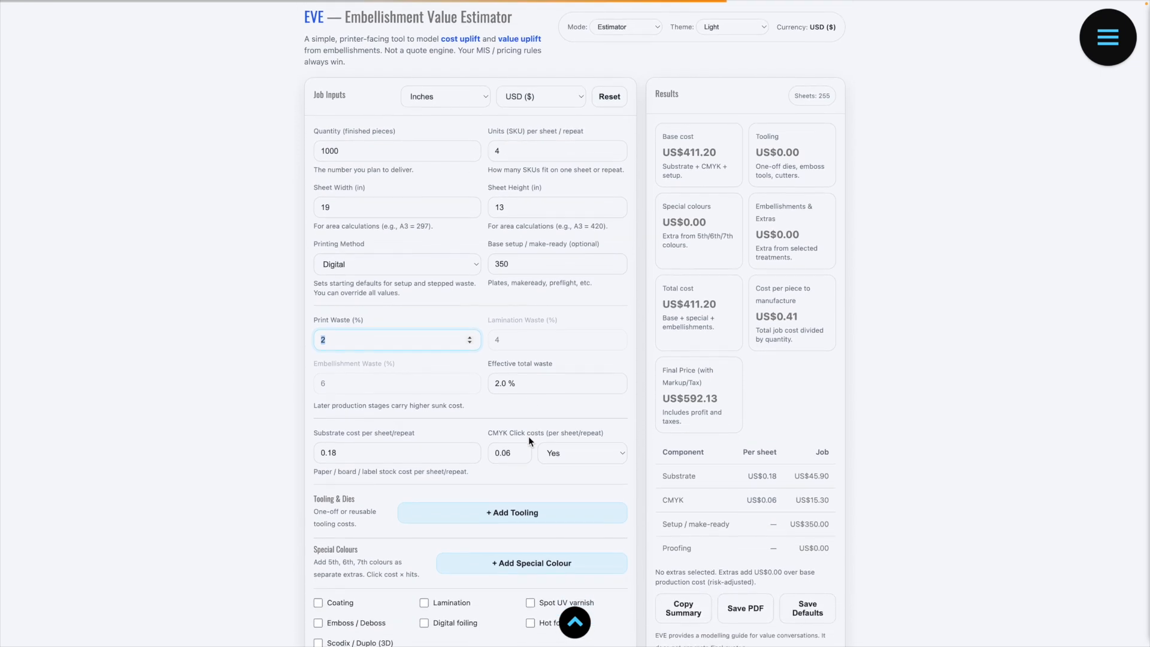
pyautogui.scroll(-4, 528, 438)
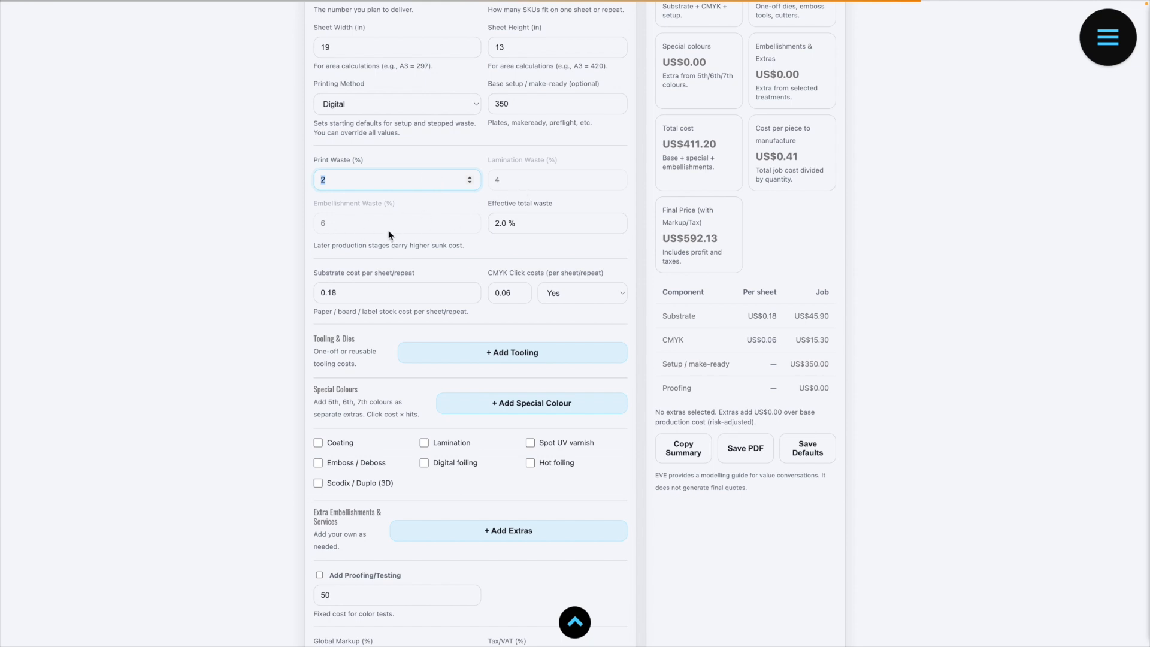
pyautogui.click(328, 293)
pyautogui.hotkey('shift', 'End')
pyautogui.write('85')
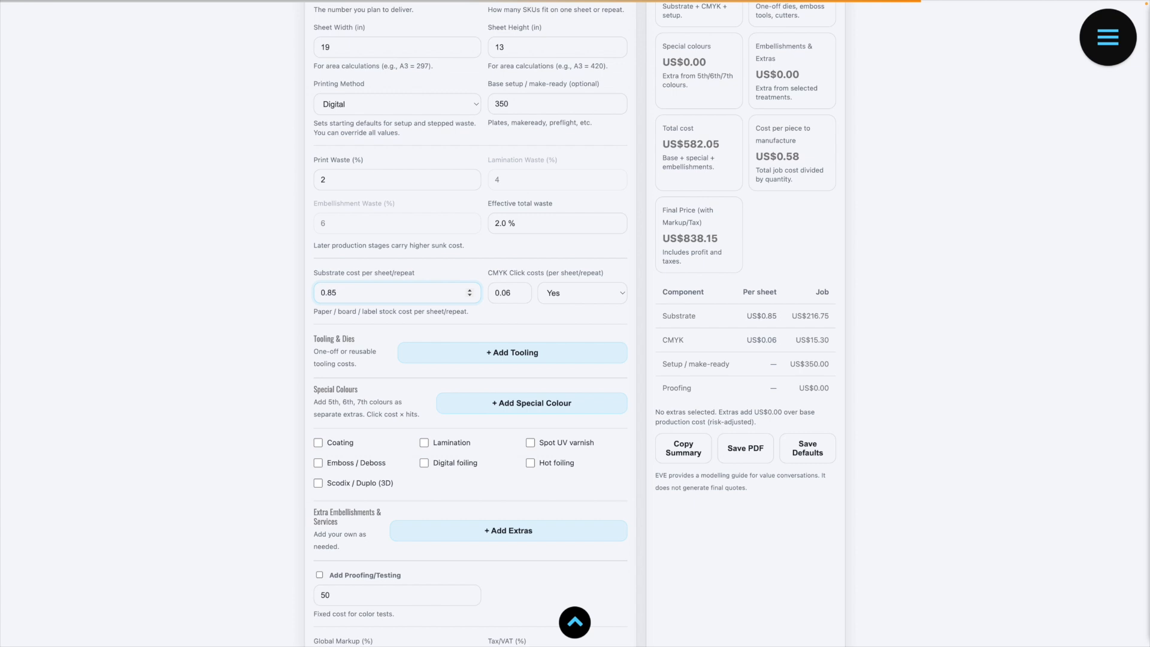
# Step: Set the print waste to 3% and the CMYK click cost to 0.14 per sheet, keeping click costs enabled
pyautogui.doubleClick(324, 180)
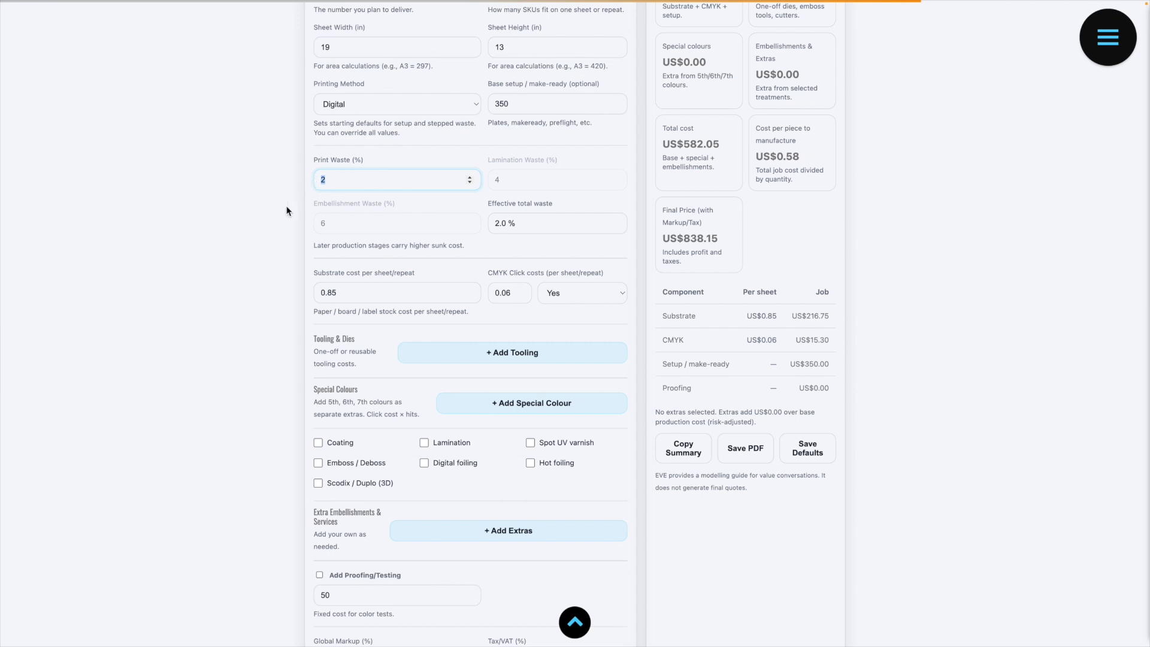
pyautogui.write('3')
pyautogui.moveTo(327, 292); pyautogui.dragTo(350, 295)
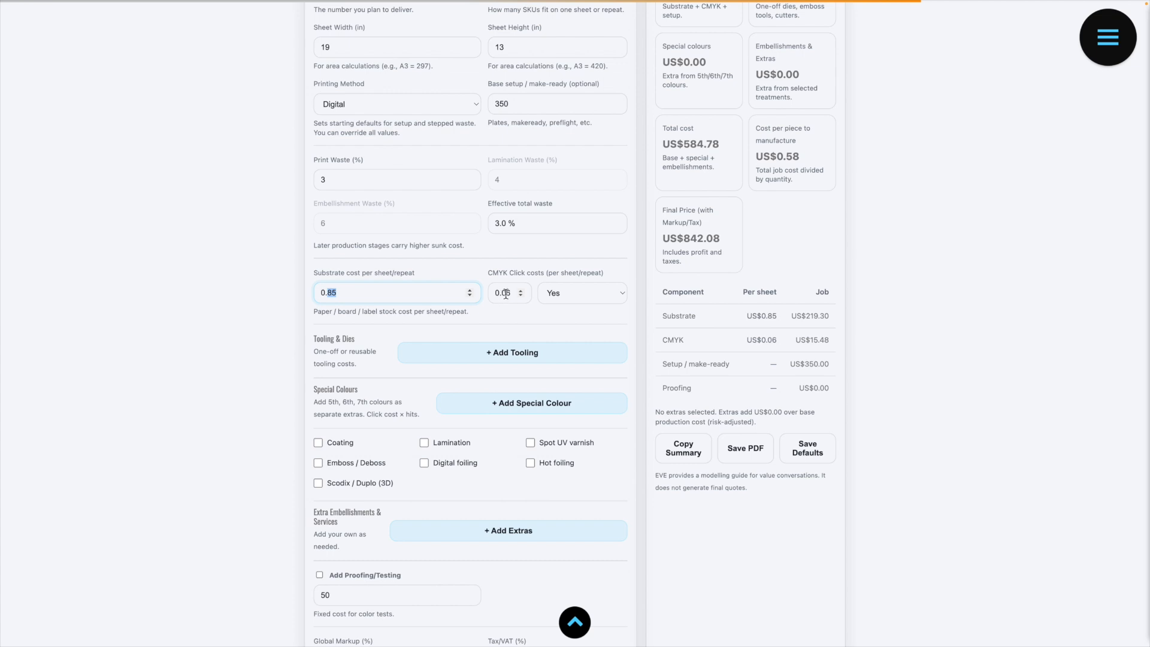
pyautogui.moveTo(502, 292); pyautogui.dragTo(512, 293)
pyautogui.write('14')
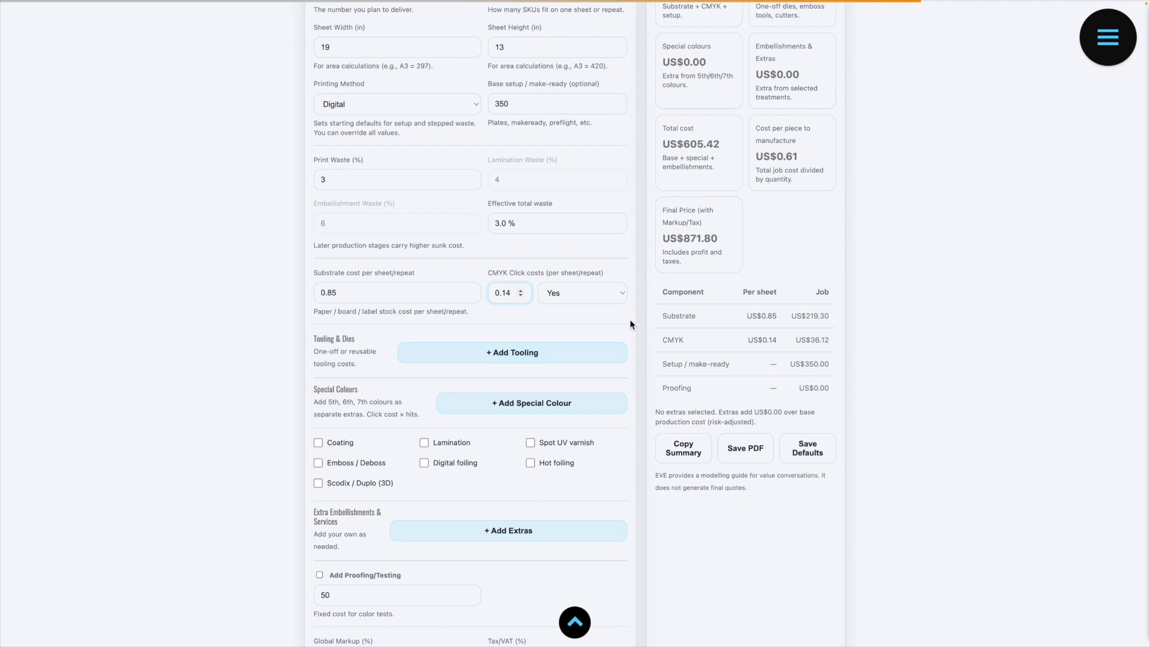
pyautogui.click(581, 292)
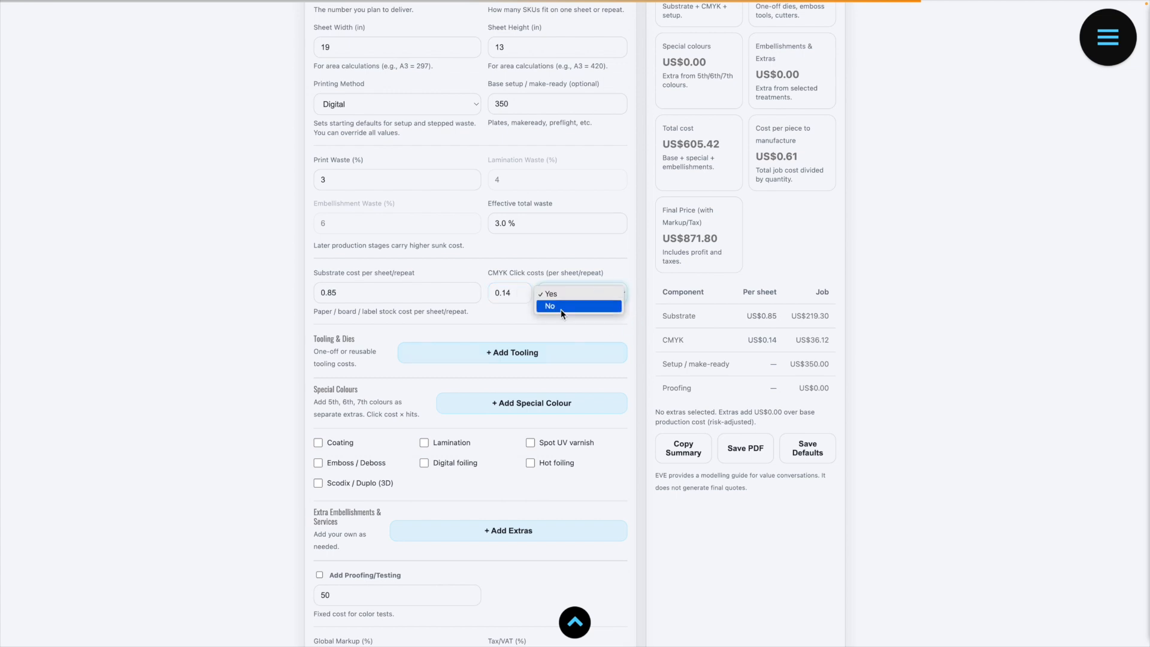
pyautogui.click(609, 257)
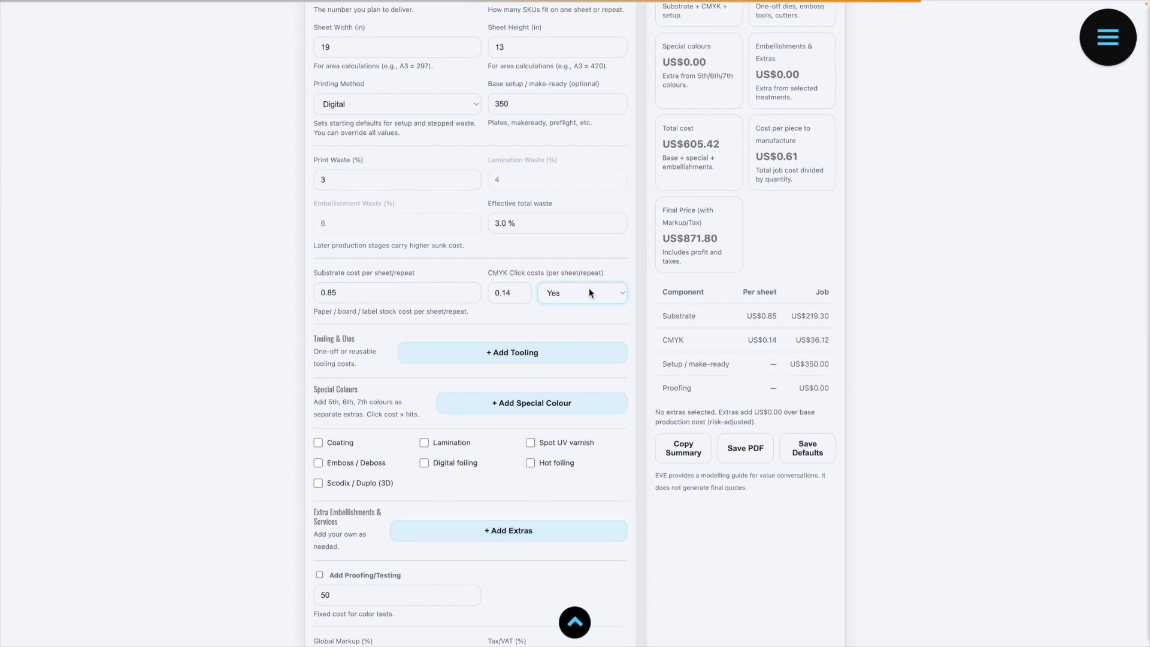
# Step: Add a tooling item described as "Emboss Die" with a one-off cost of 450
pyautogui.click(458, 359)
pyautogui.click(371, 436)
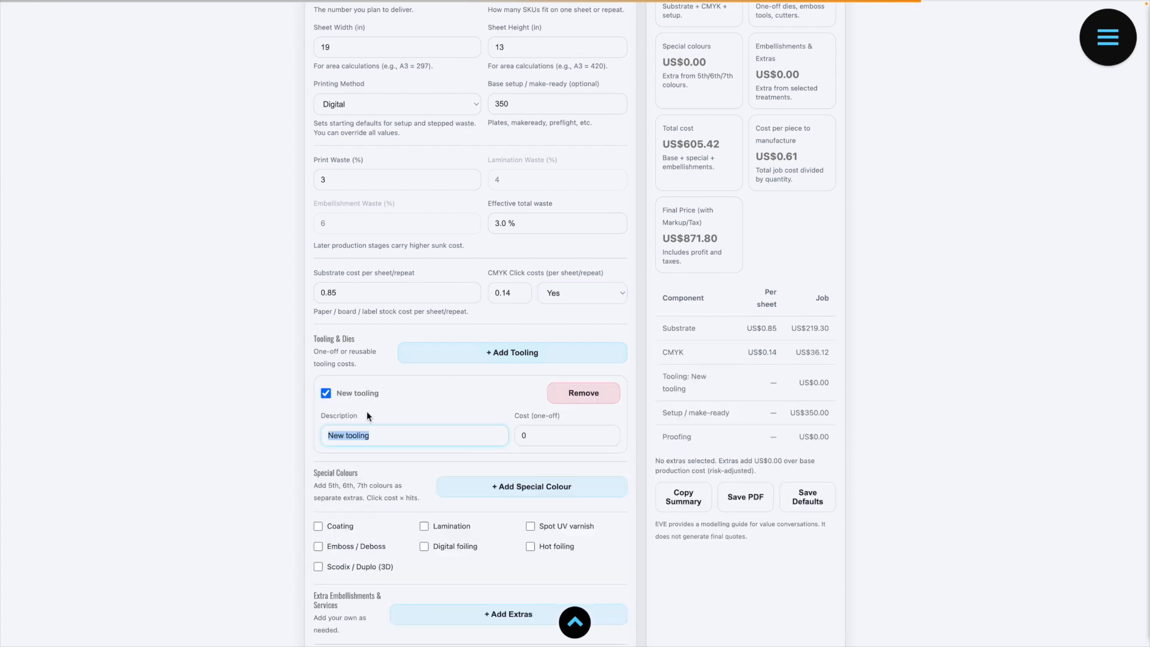
pyautogui.write('Embos s Die')
pyautogui.press('Tab')
pyautogui.write('450')
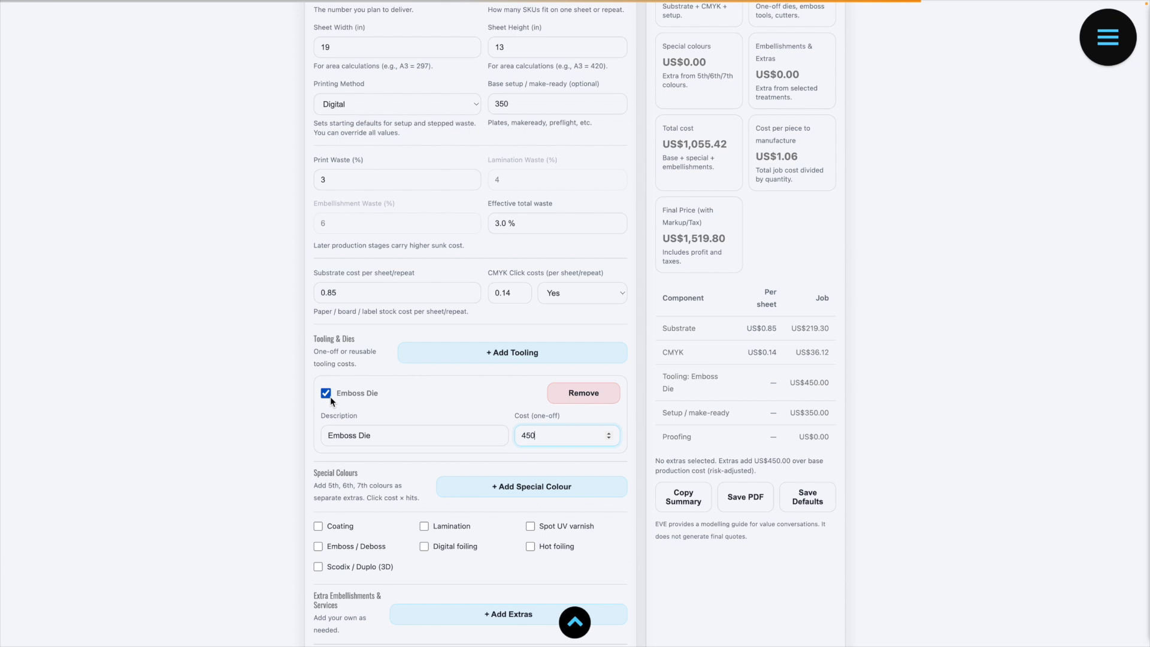
# Step: Add two White special colours and set the first one's click cost to 0.11
pyautogui.scroll(-1, 450, 406)
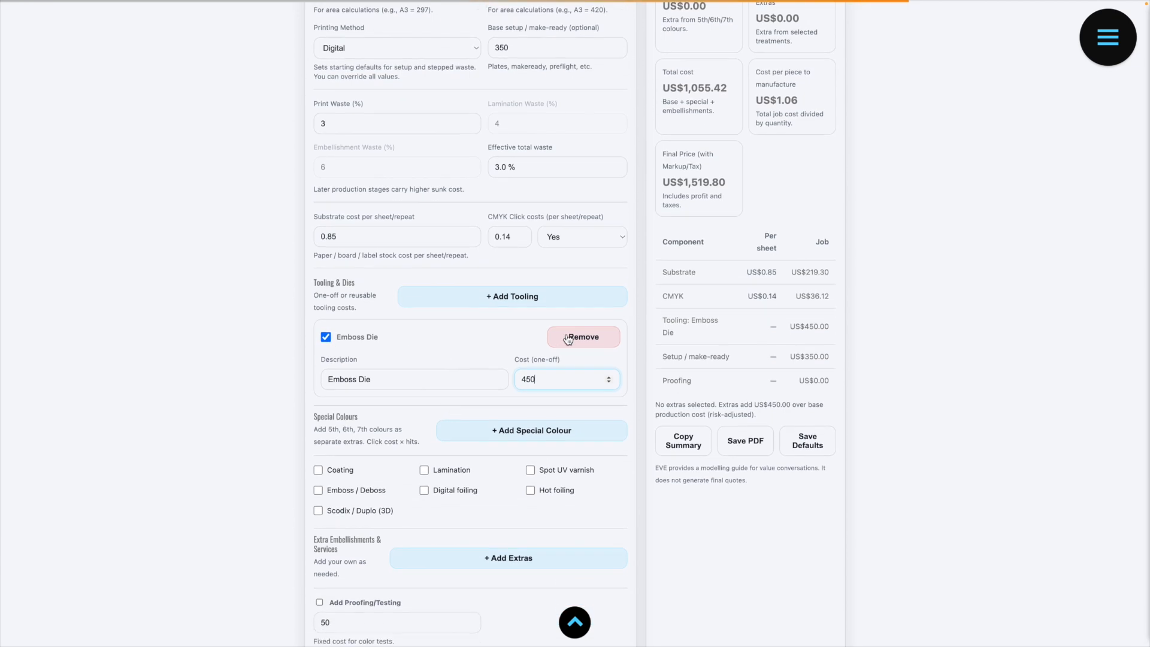
pyautogui.scroll(-2, 530, 306)
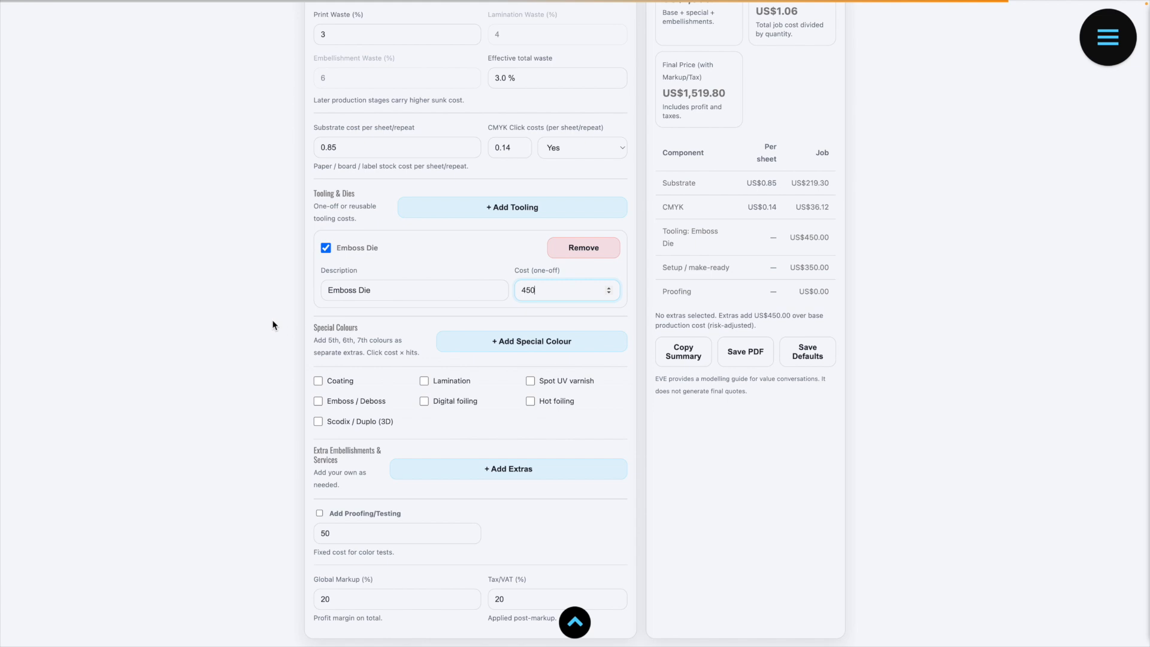
pyautogui.scroll(-2, 271, 320)
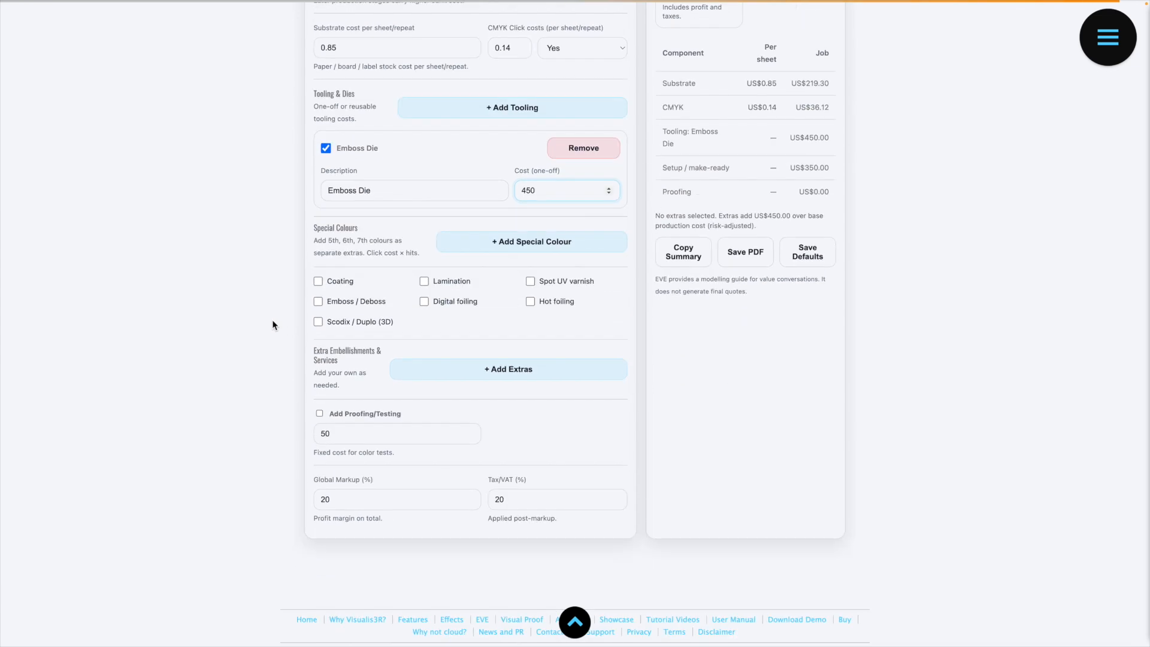
pyautogui.click(475, 245)
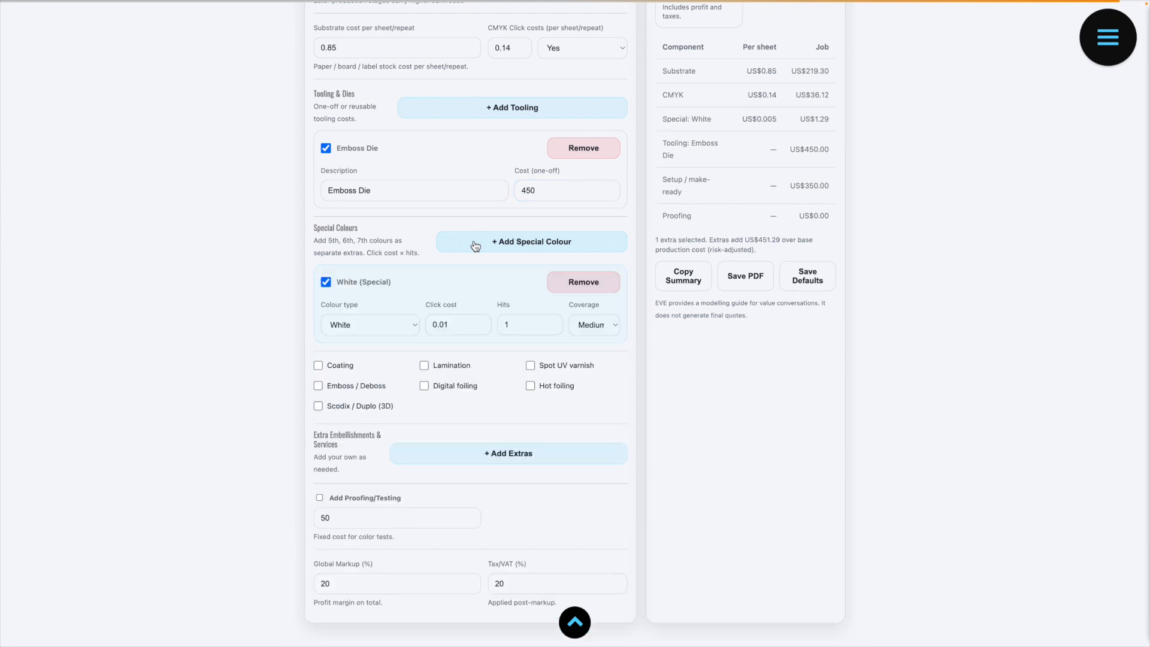
pyautogui.click(475, 246)
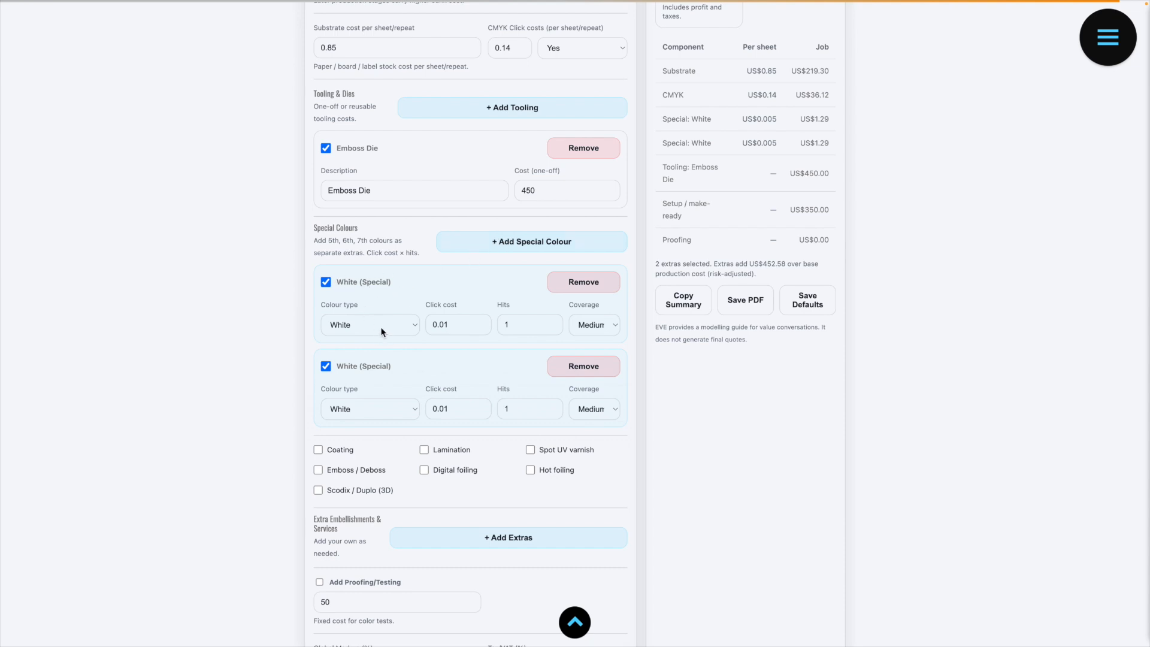
pyautogui.click(444, 329)
pyautogui.write('1')
pyautogui.click(552, 323)
pyautogui.click(552, 323)
pyautogui.click(552, 328)
pyautogui.click(552, 328)
pyautogui.click(1109, 39)
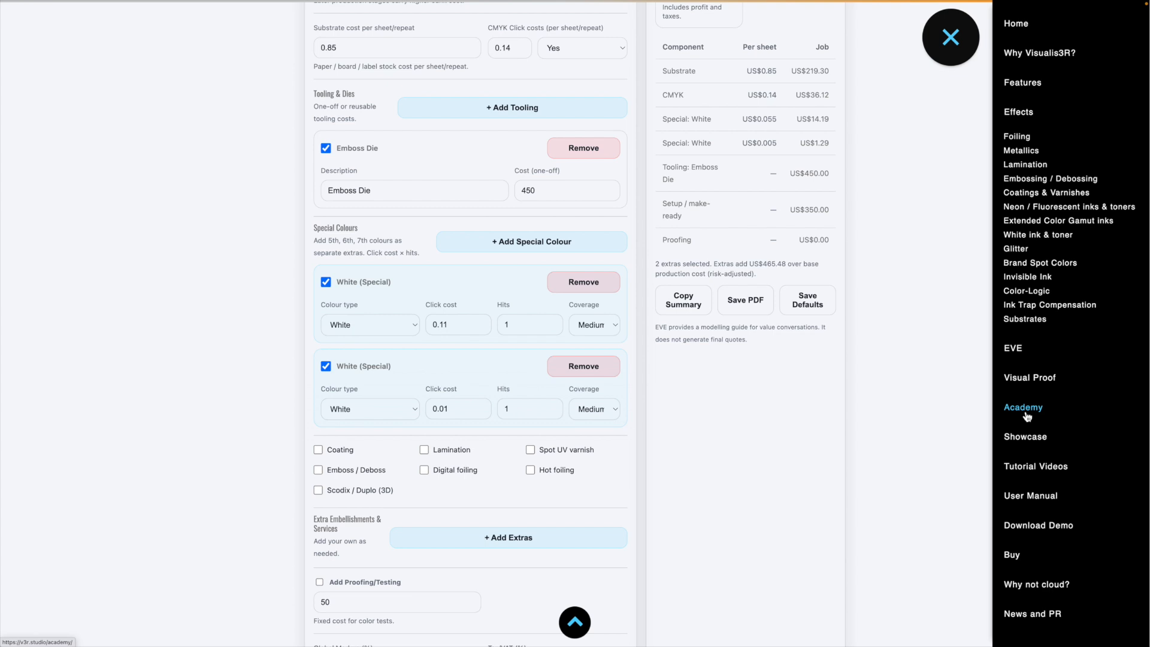
pyautogui.click(951, 39)
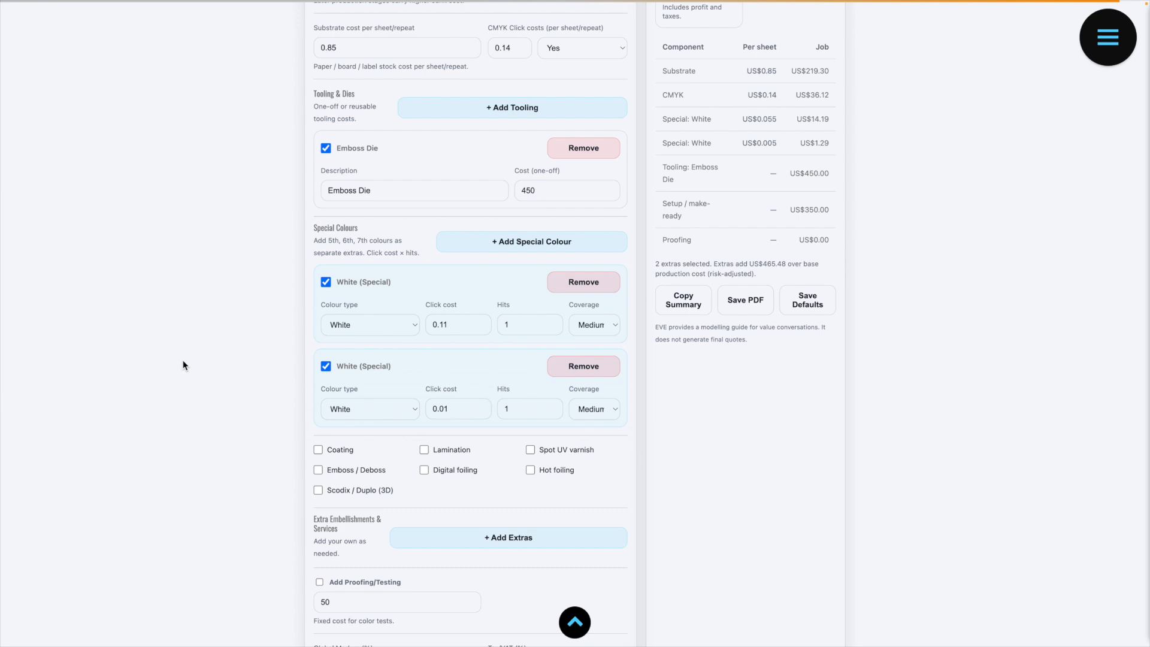
# Step: Set the first White special colour to 3 hits with Heavy (60–90%) coverage
pyautogui.click(552, 322)
pyautogui.click(552, 322)
pyautogui.click(611, 332)
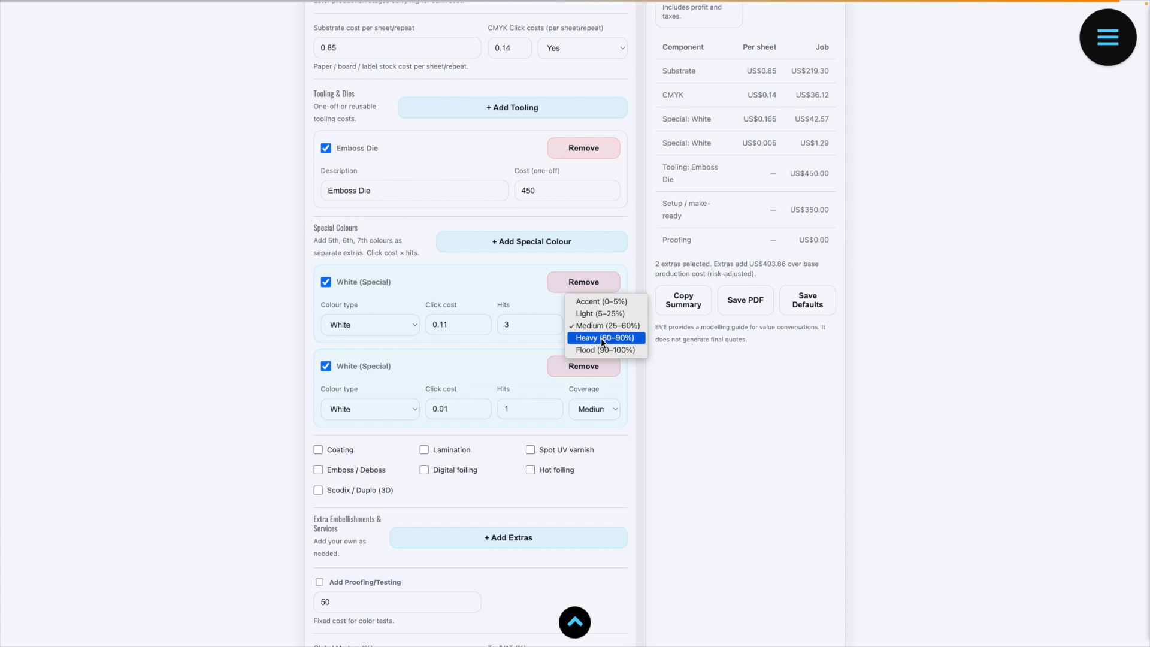
pyautogui.click(601, 338)
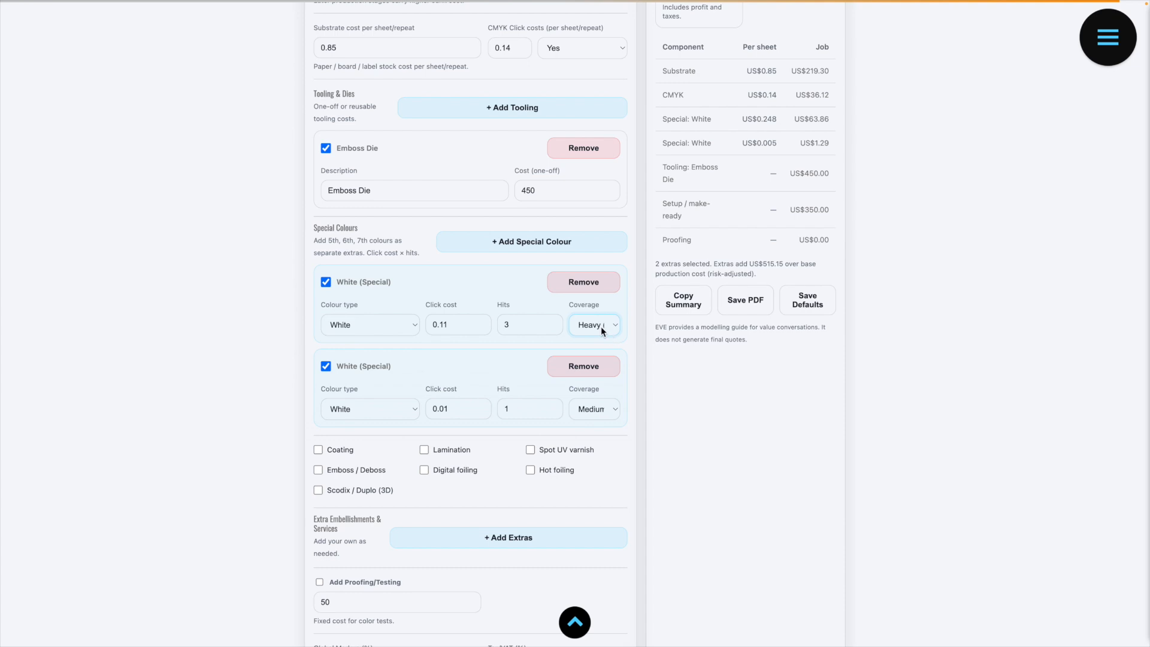
# Step: Change the second White special colour to Neon Pink and set its click cost to 0.11
pyautogui.click(393, 409)
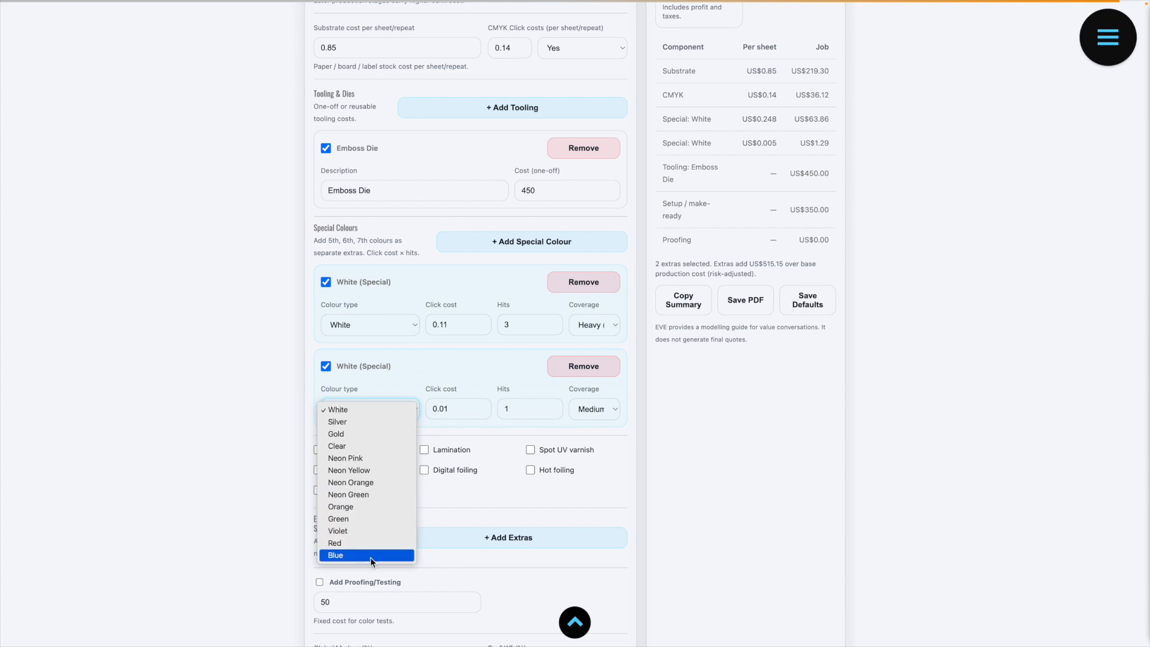
pyautogui.click(356, 458)
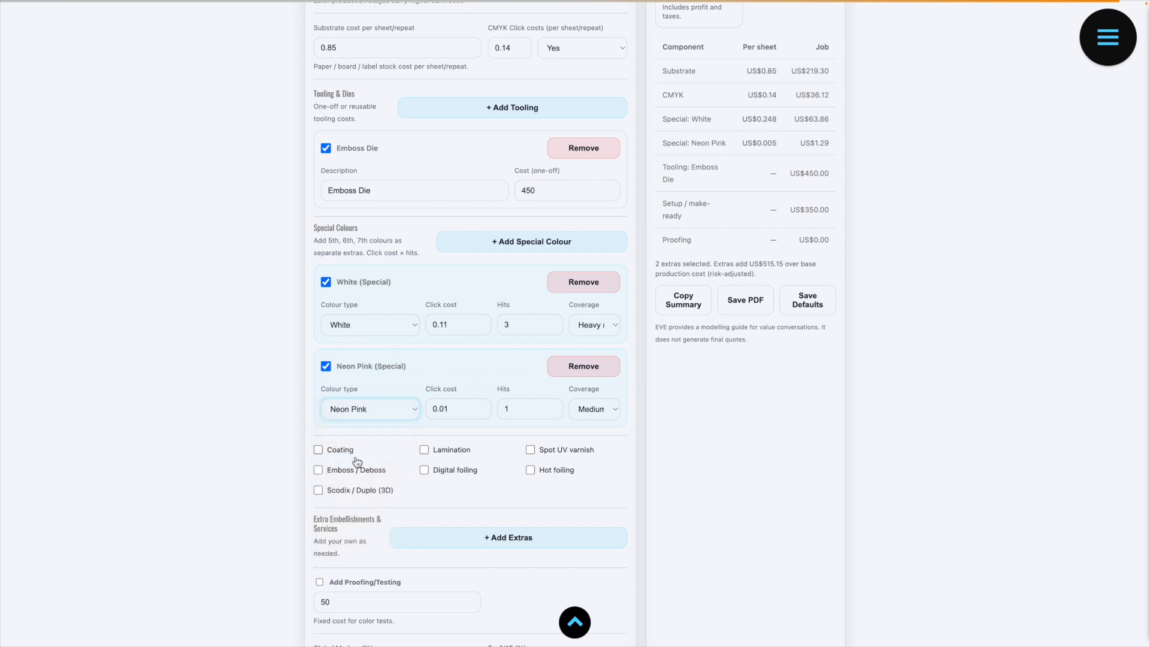
pyautogui.click(445, 409)
pyautogui.press('BackSpace')
pyautogui.write('1')
# Step: Set the Neon Pink special colour to Accent (0–5%) coverage with 2 hits
pyautogui.click(608, 413)
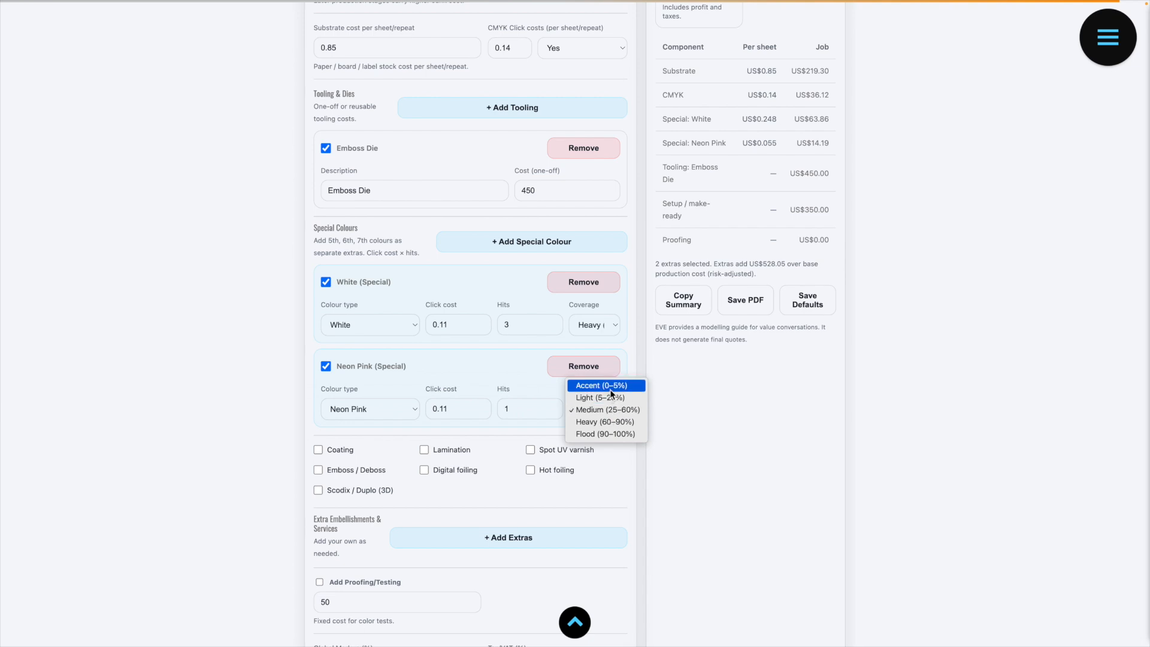
pyautogui.click(610, 386)
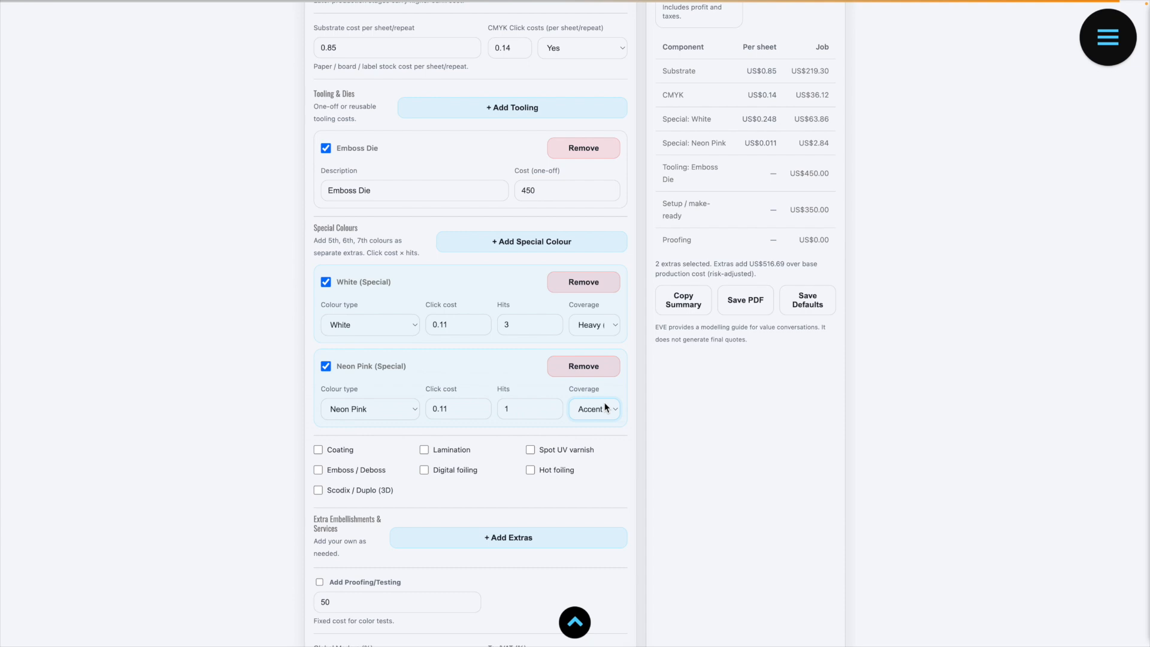
pyautogui.click(604, 408)
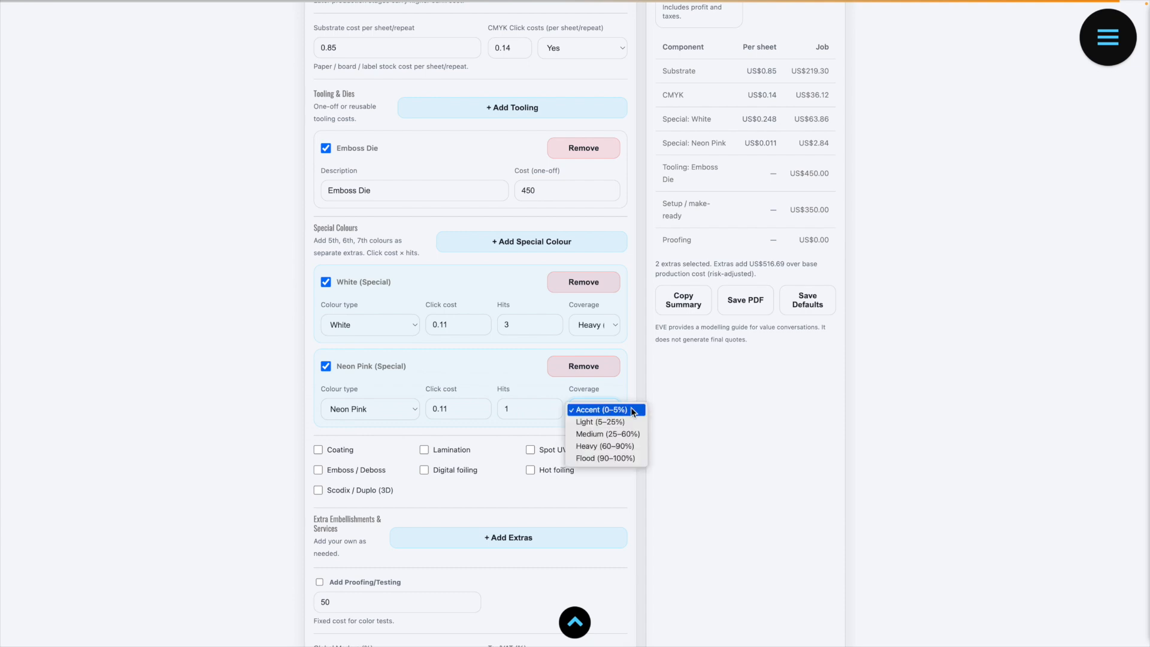
pyautogui.click(630, 409)
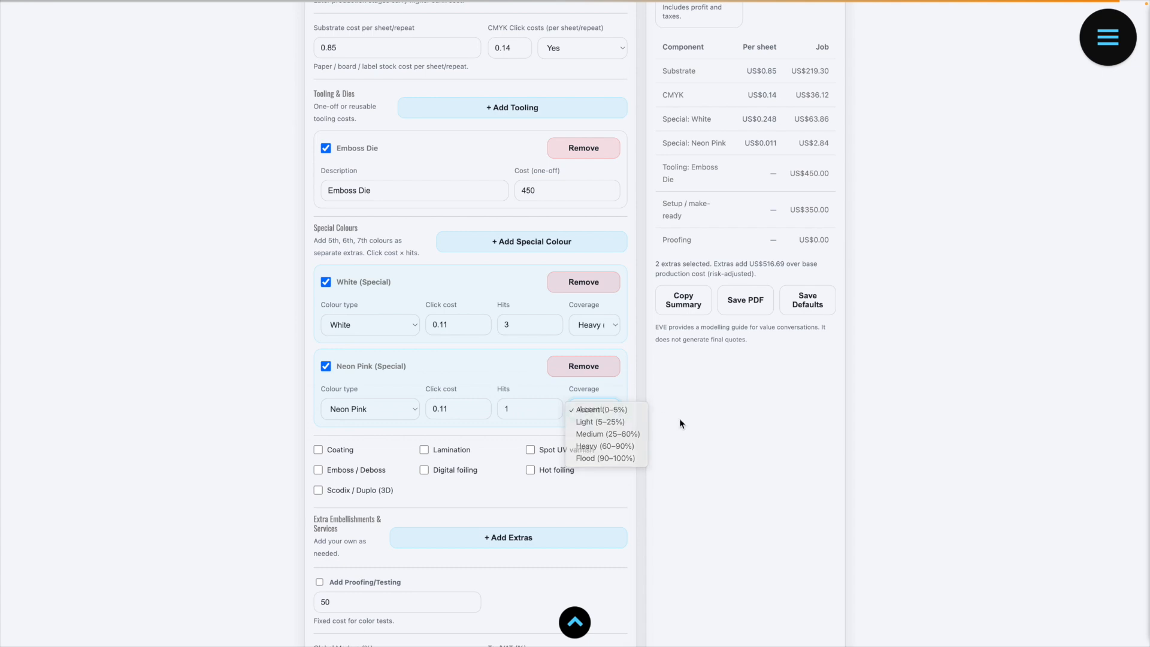
pyautogui.click(551, 406)
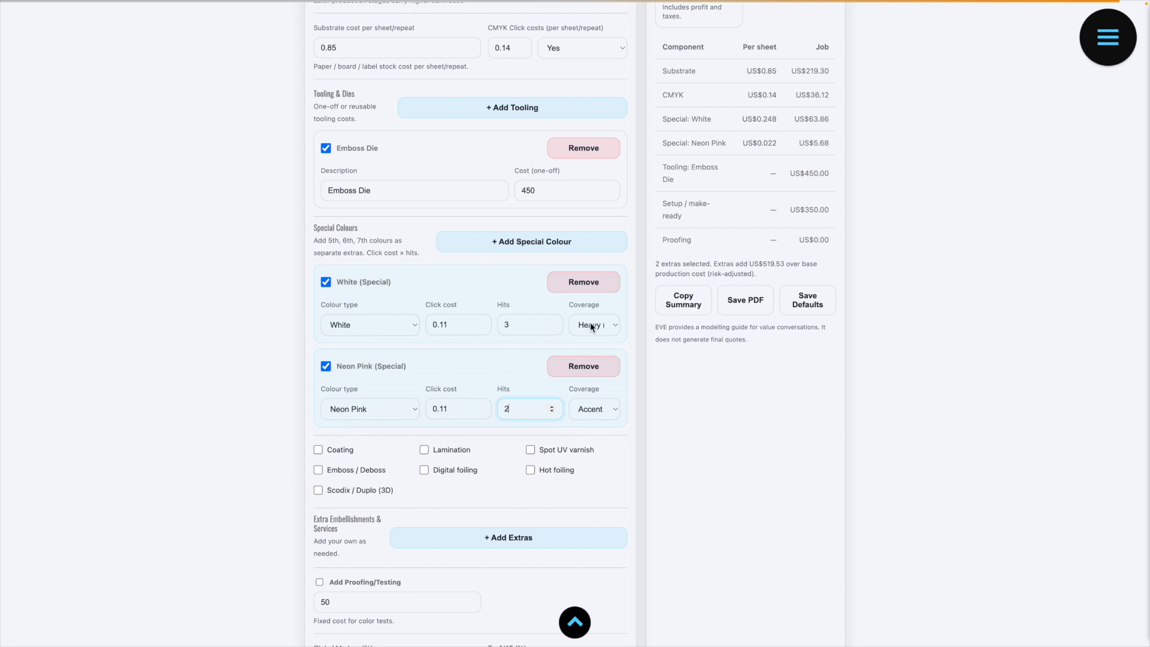
# Step: Add Lamination to the job's embellishments, keeping its cost basis as Per sheet / repeat
pyautogui.scroll(-2, 430, 350)
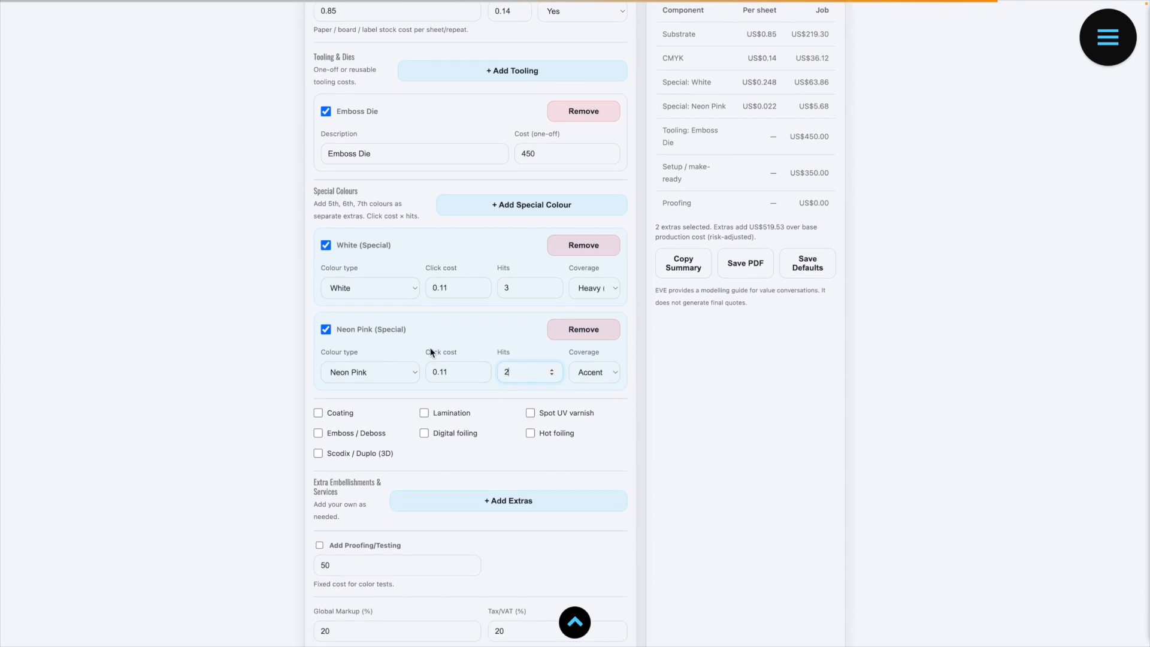
pyautogui.scroll(-3, 430, 349)
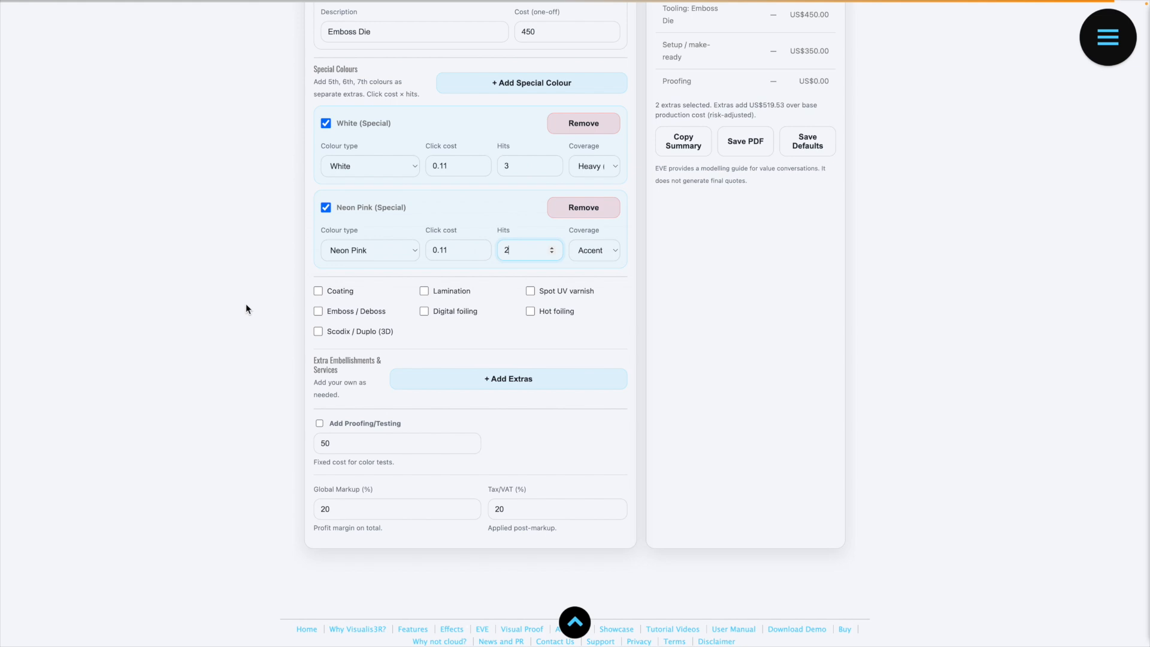
pyautogui.click(424, 292)
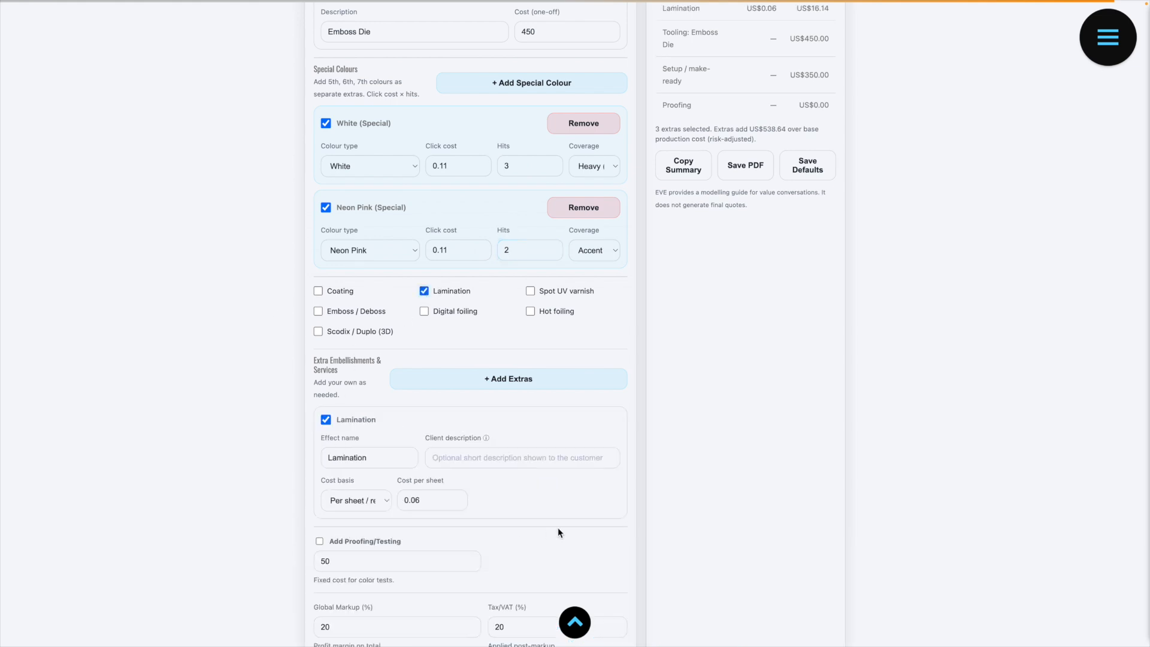
pyautogui.click(424, 292)
pyautogui.click(425, 291)
pyautogui.click(451, 457)
pyautogui.click(383, 500)
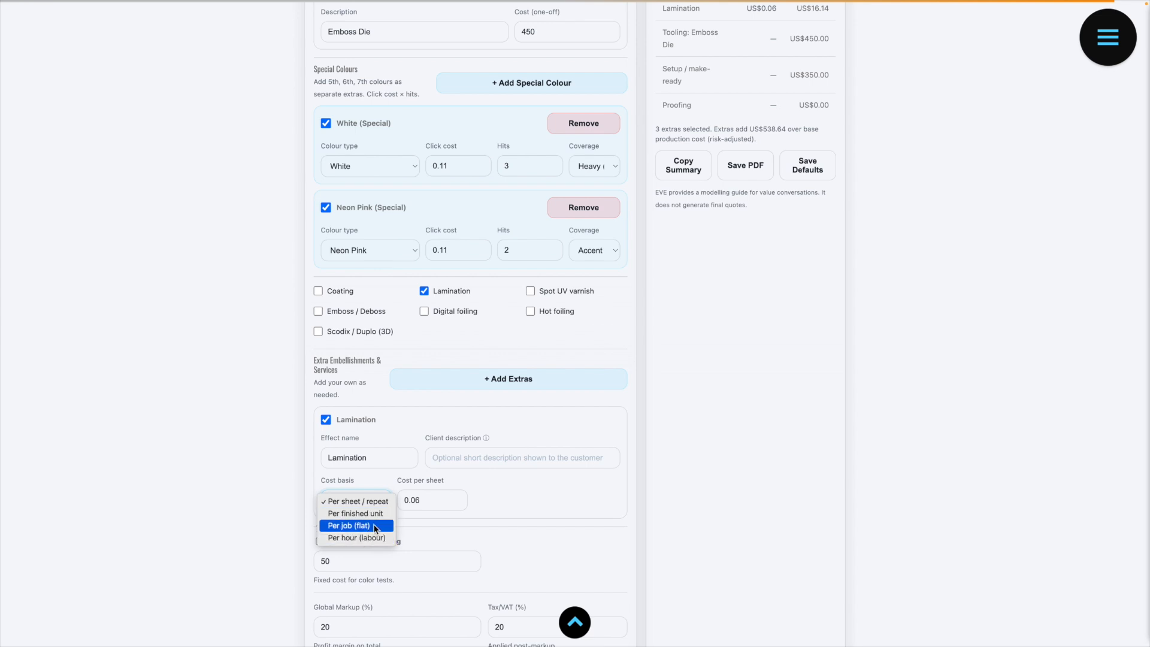
pyautogui.click(358, 505)
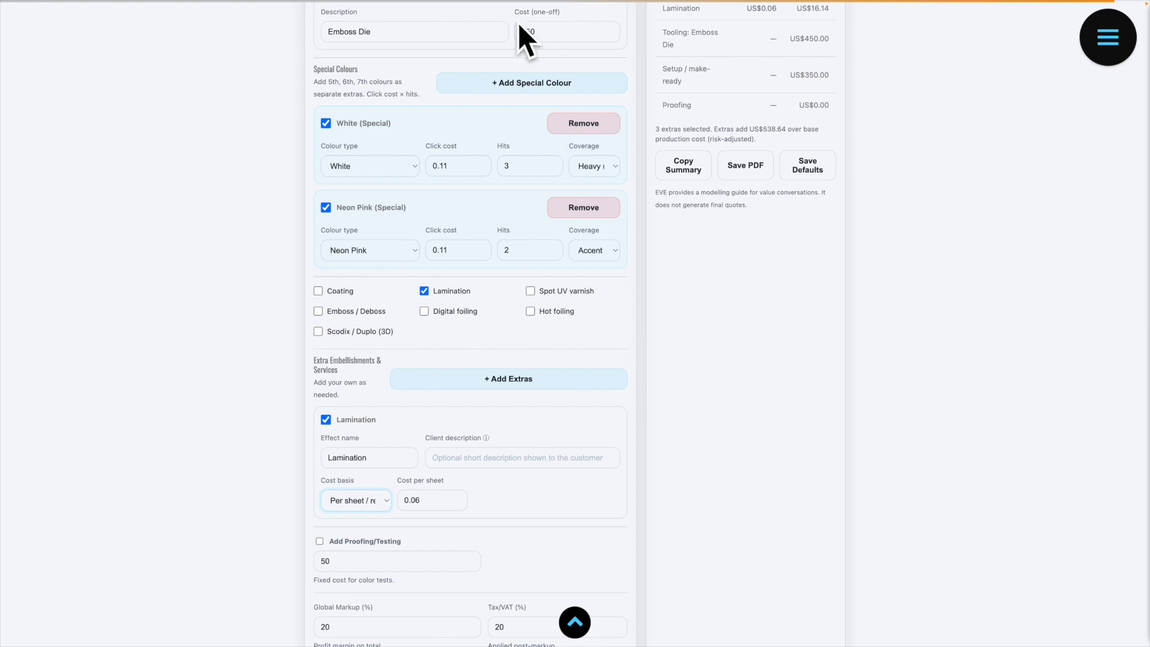
# Step: Add the Emboss / Deboss effect with the client description "The cost to emboss each printed sheet"
pyautogui.click(318, 312)
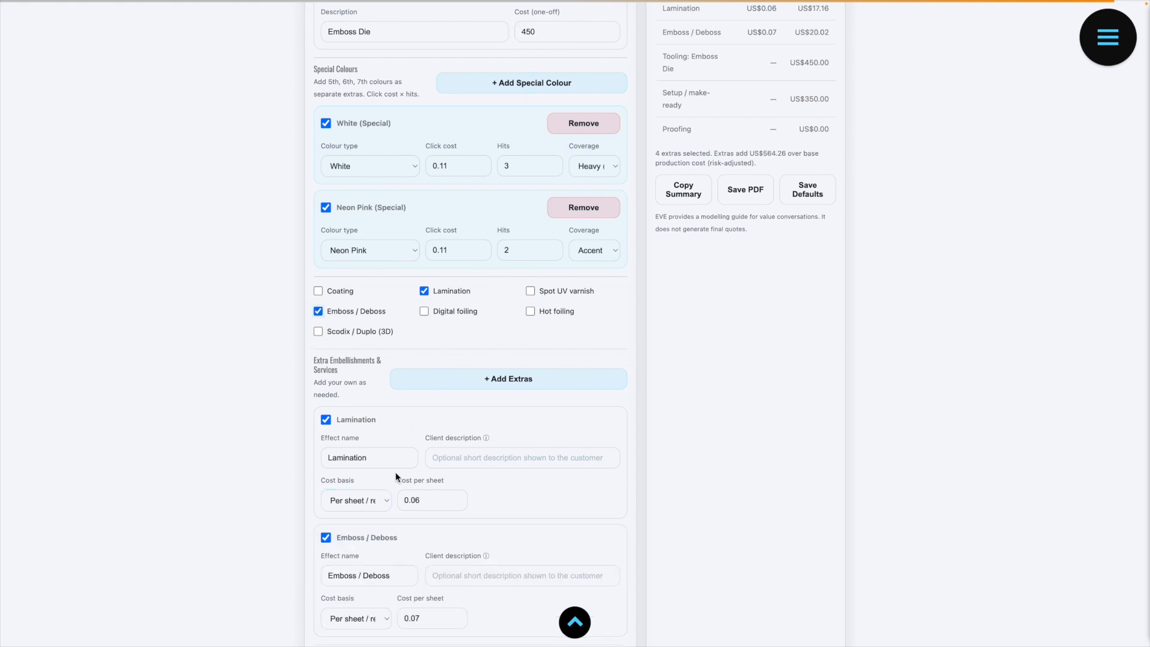
pyautogui.scroll(-3, 394, 473)
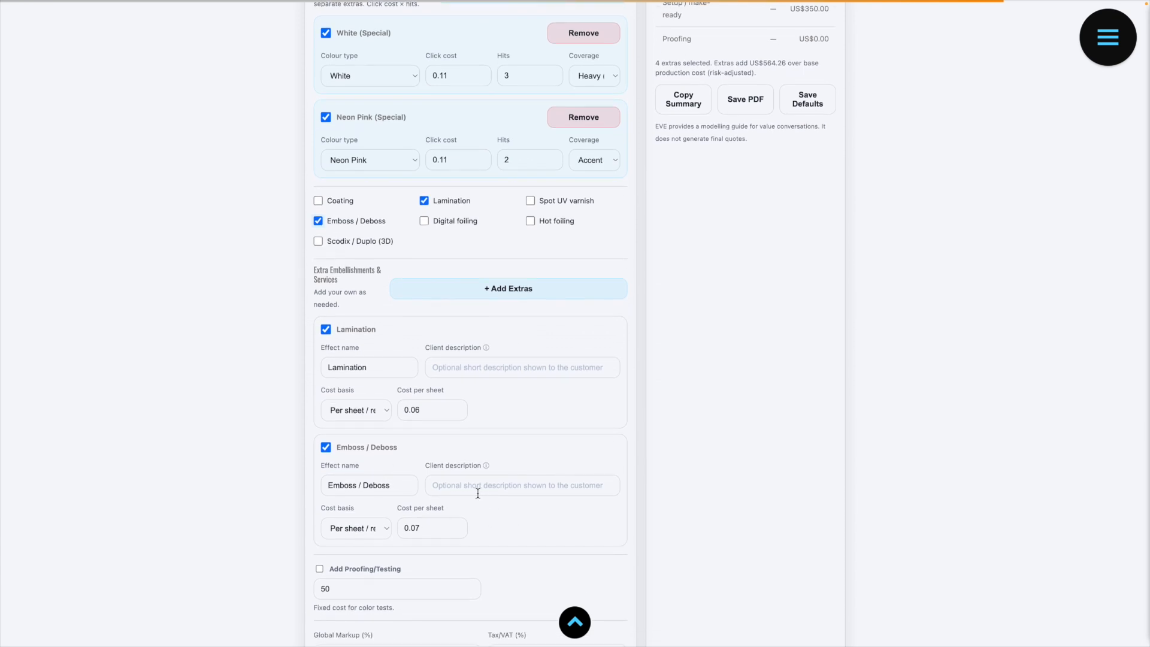
pyautogui.scroll(3, 477, 493)
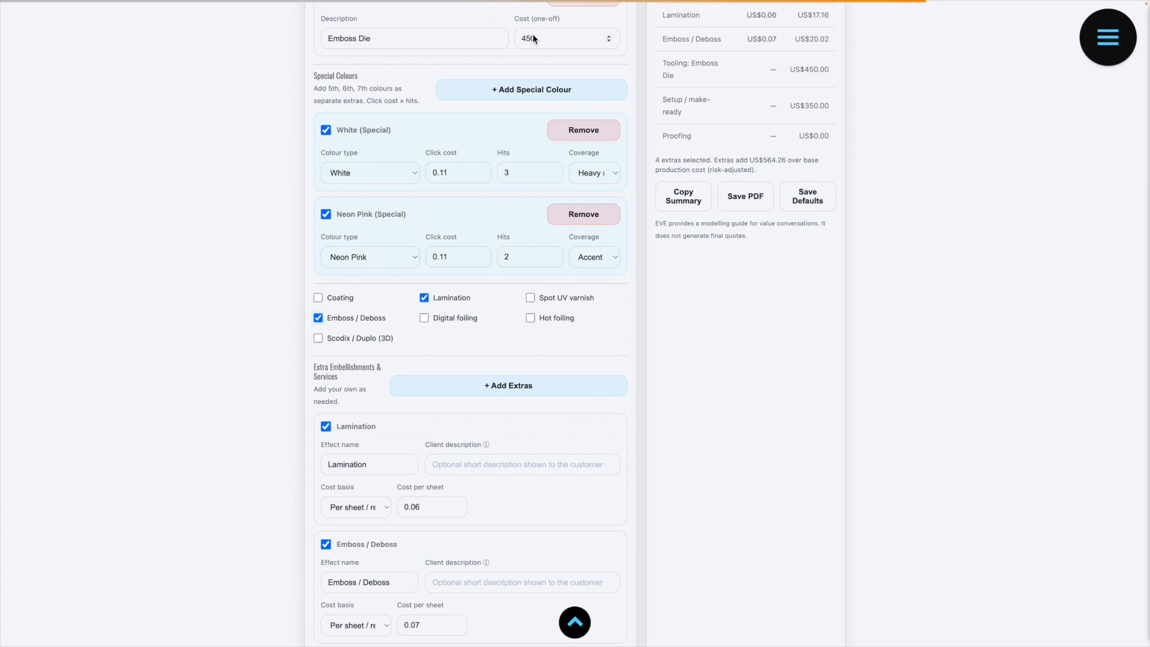
pyautogui.scroll(-2, 398, 360)
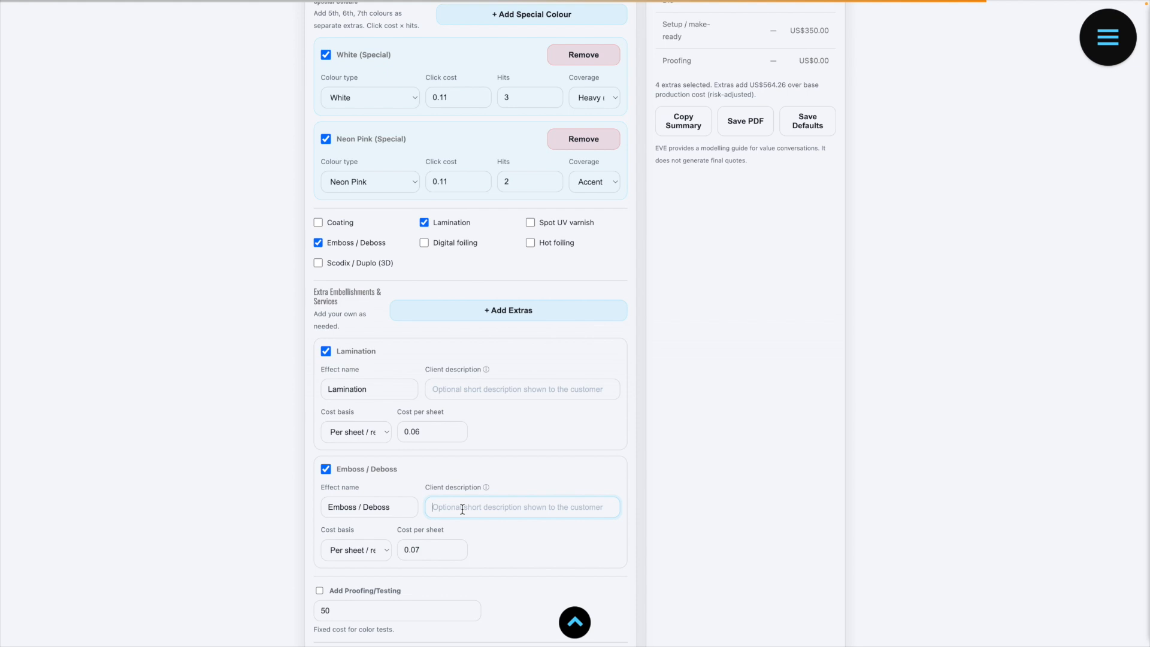
pyautogui.write('The cost to emboss each printed sheet')
# Step: Include proofing/testing at a fixed cost of 150 and set the global markup to 12%
pyautogui.scroll(-3, 487, 469)
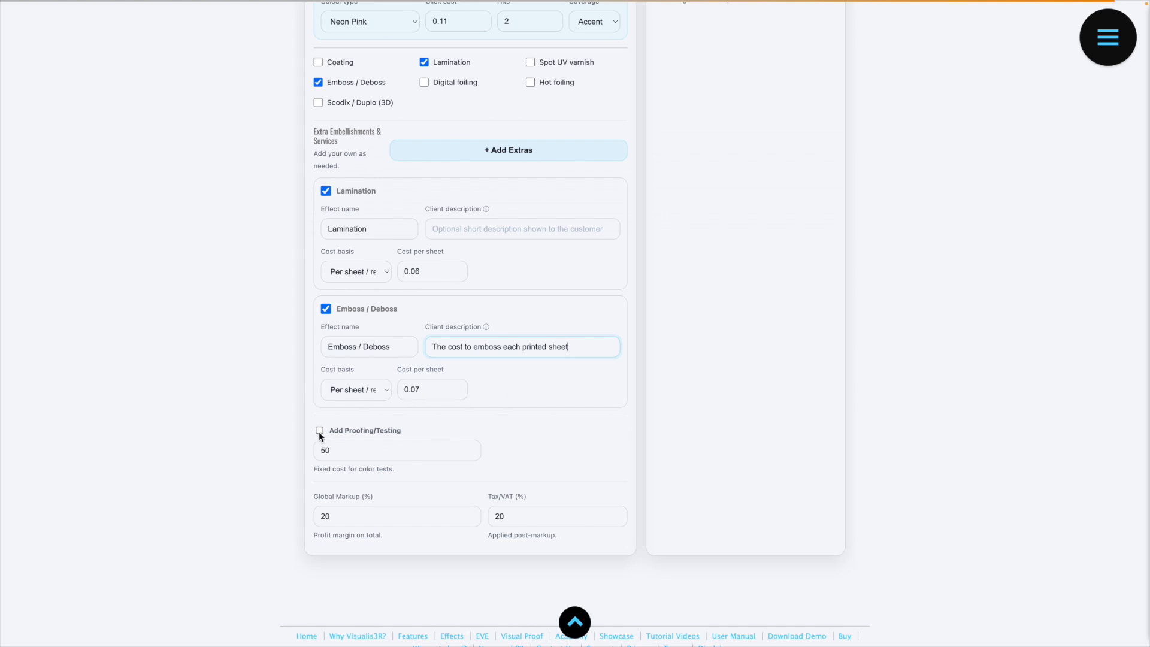
pyautogui.click(321, 449)
pyautogui.write('1')
pyautogui.press('Tab')
pyautogui.write('12')
# Step: Set the print waste to 2%
pyautogui.scroll(1, 508, 516)
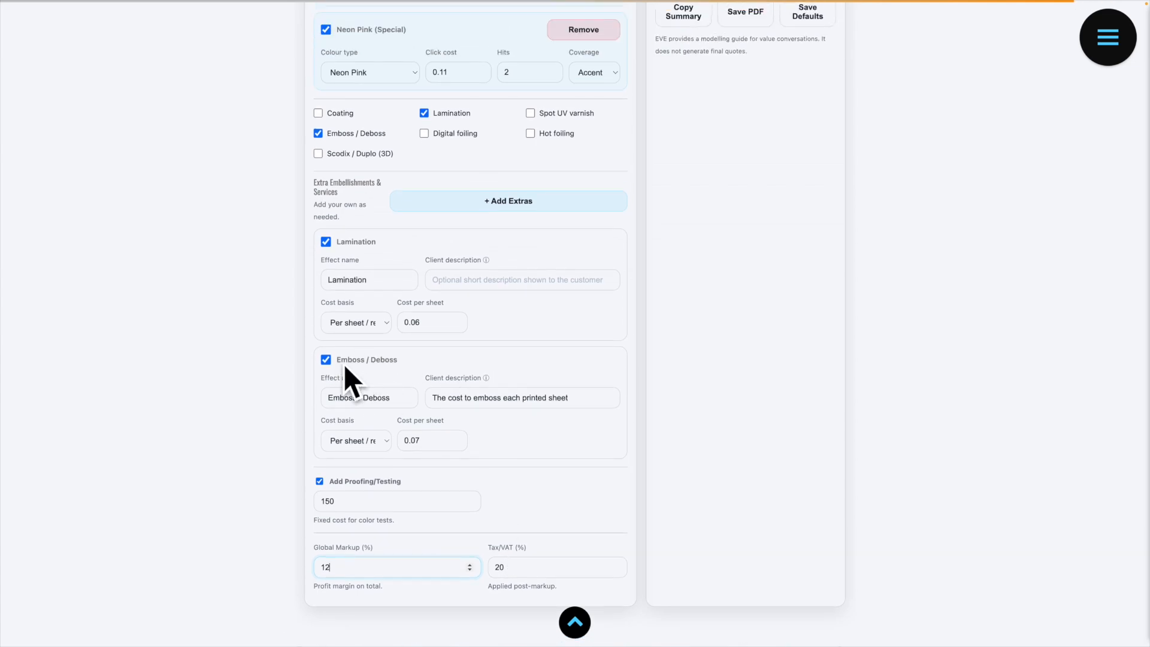
pyautogui.scroll(4, 486, 287)
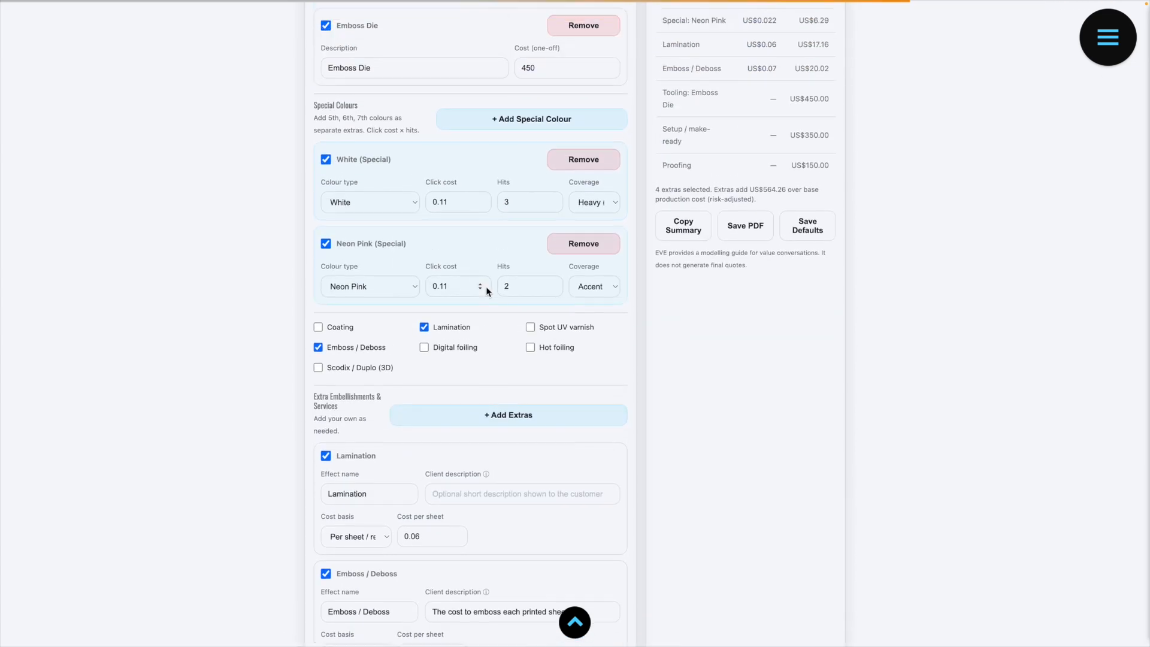
pyautogui.scroll(9, 487, 286)
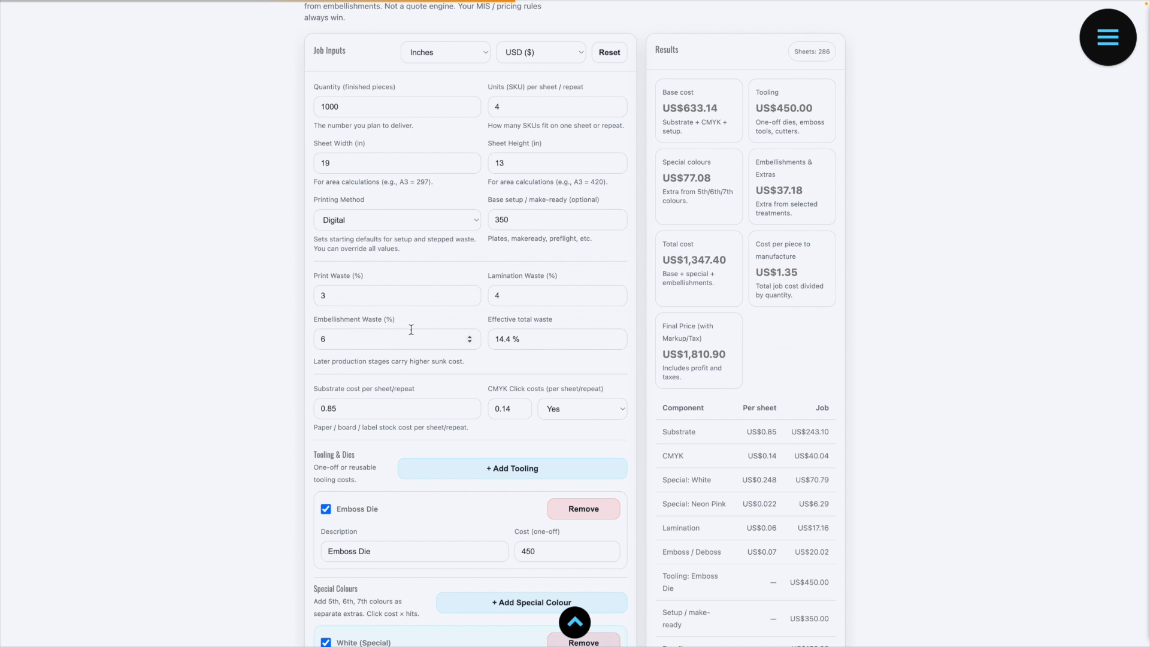
pyautogui.doubleClick(323, 295)
pyautogui.write('2')
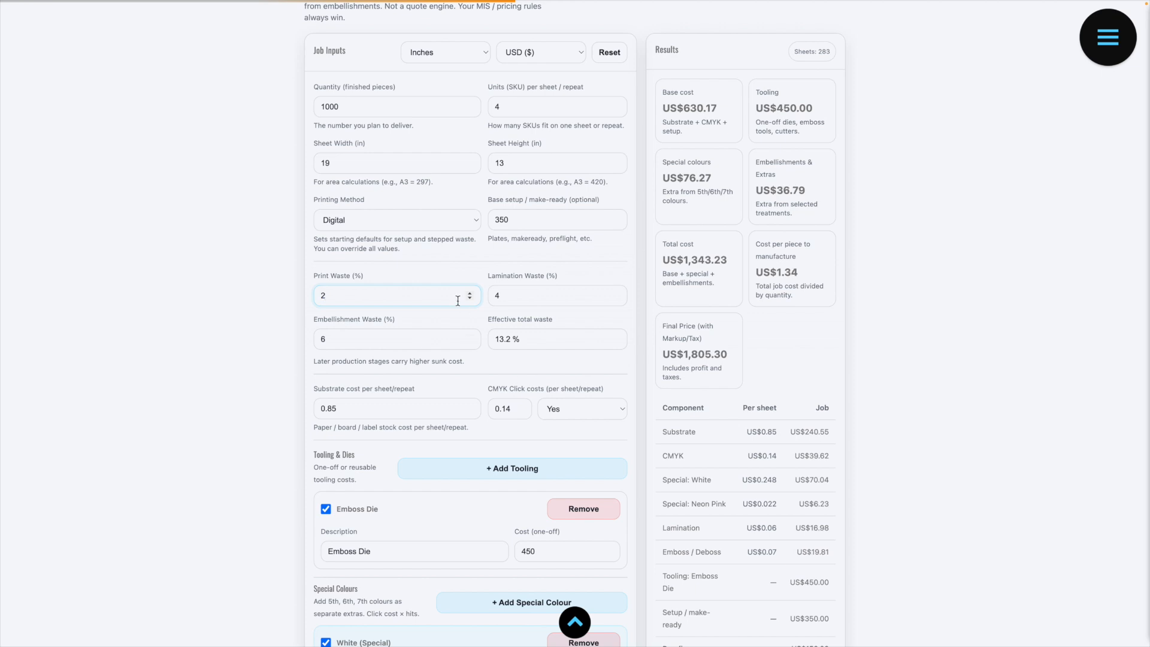
# Step: Try a lamination waste of 6%, then restore it to 4%
pyautogui.click(508, 297)
pyautogui.write('6')
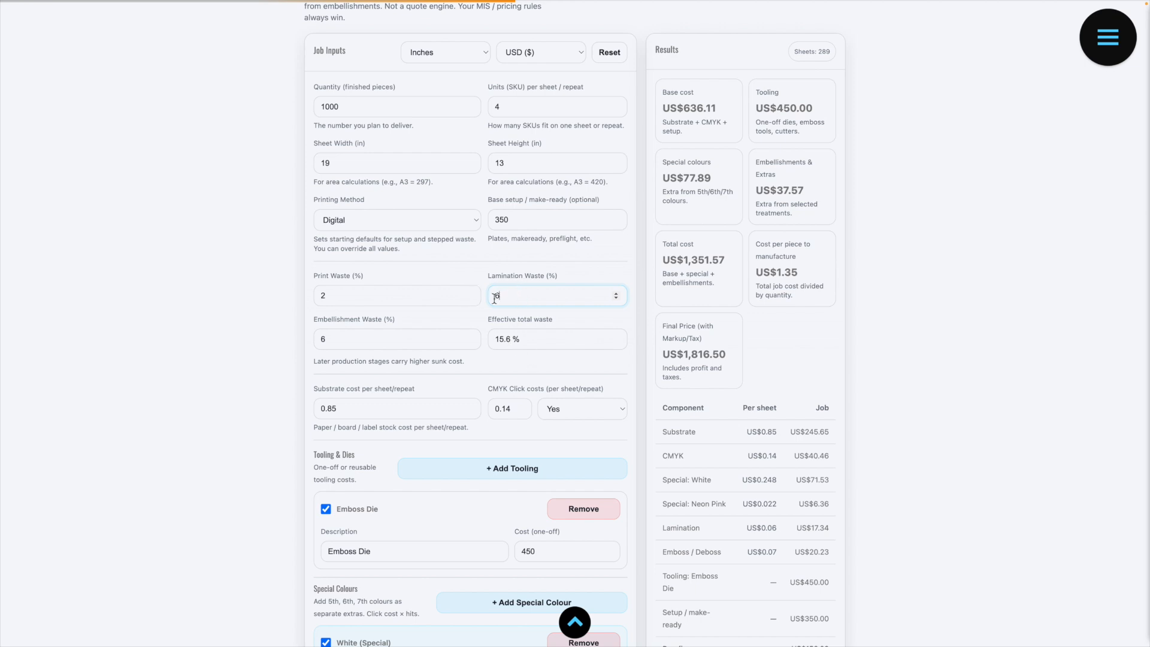
pyautogui.write('4')
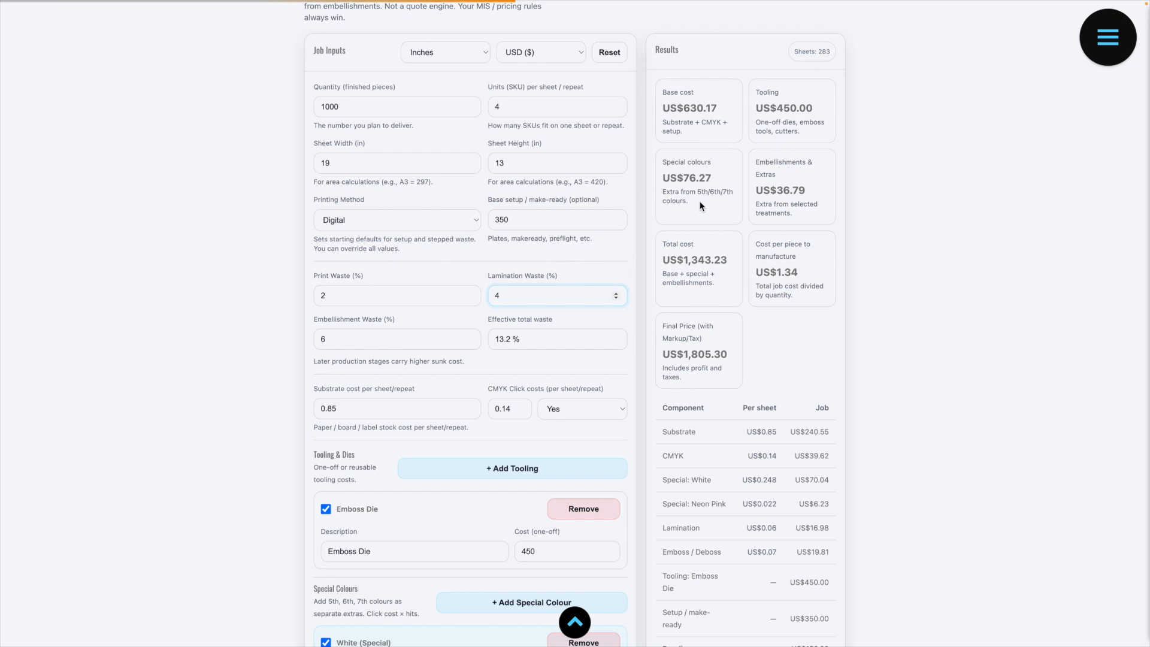
# Step: Try the White special colour at 2 hits and restore 3, then lower the Neon Pink hits and restore 2
pyautogui.scroll(-2, 495, 345)
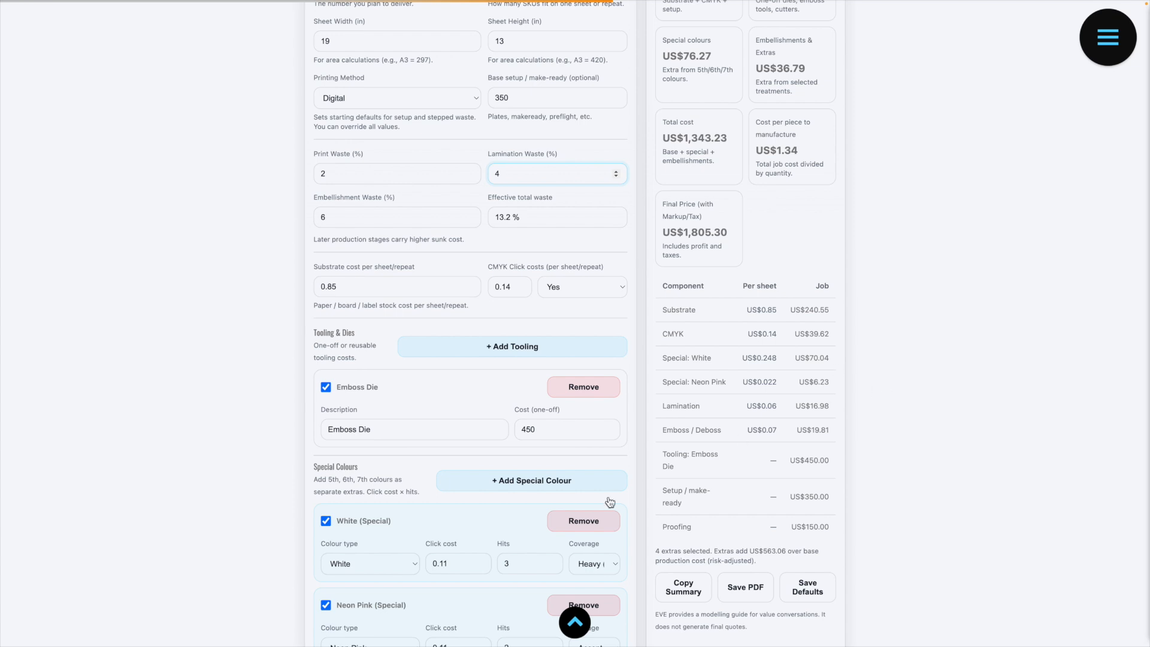
pyautogui.click(552, 566)
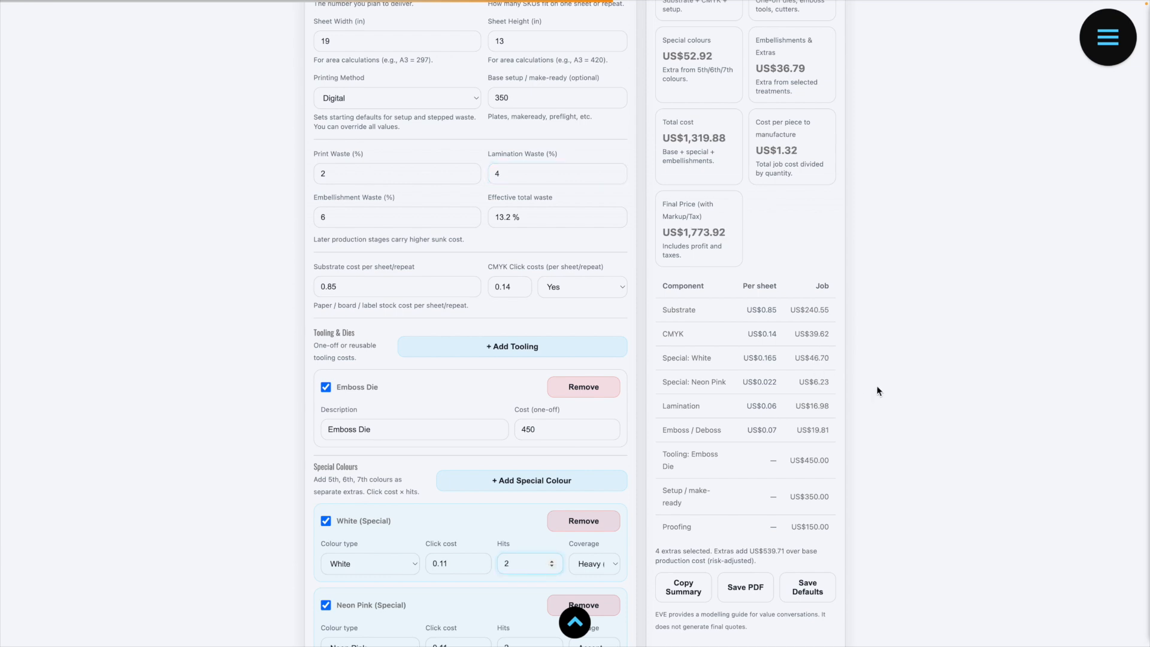
pyautogui.click(552, 562)
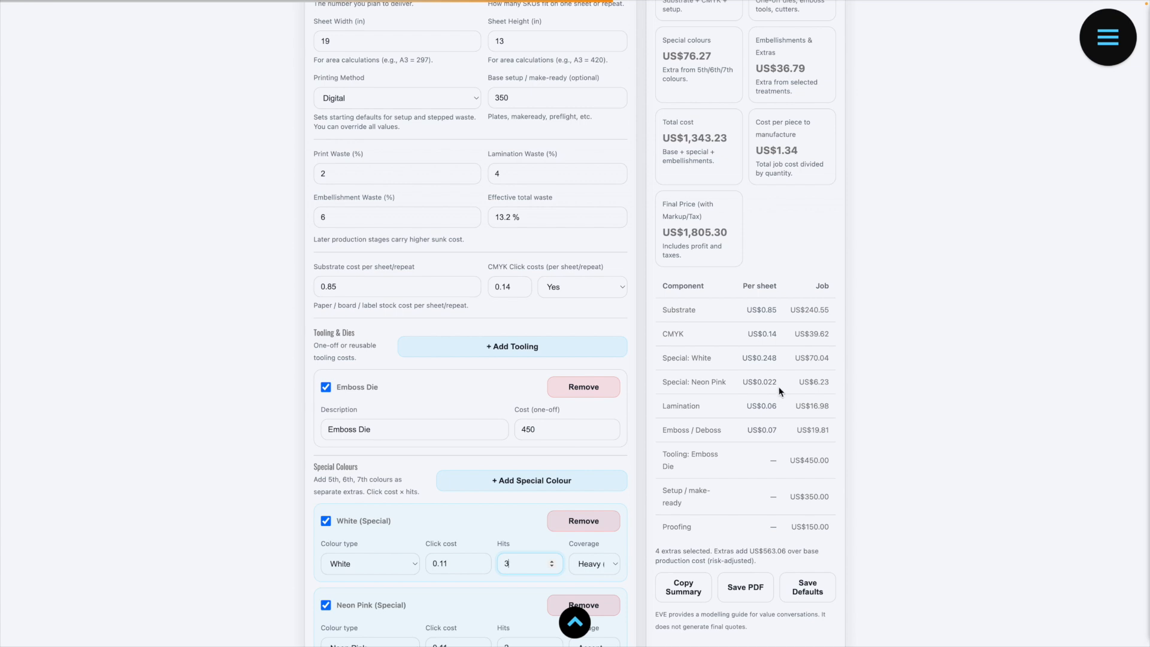
pyautogui.scroll(-1, 520, 569)
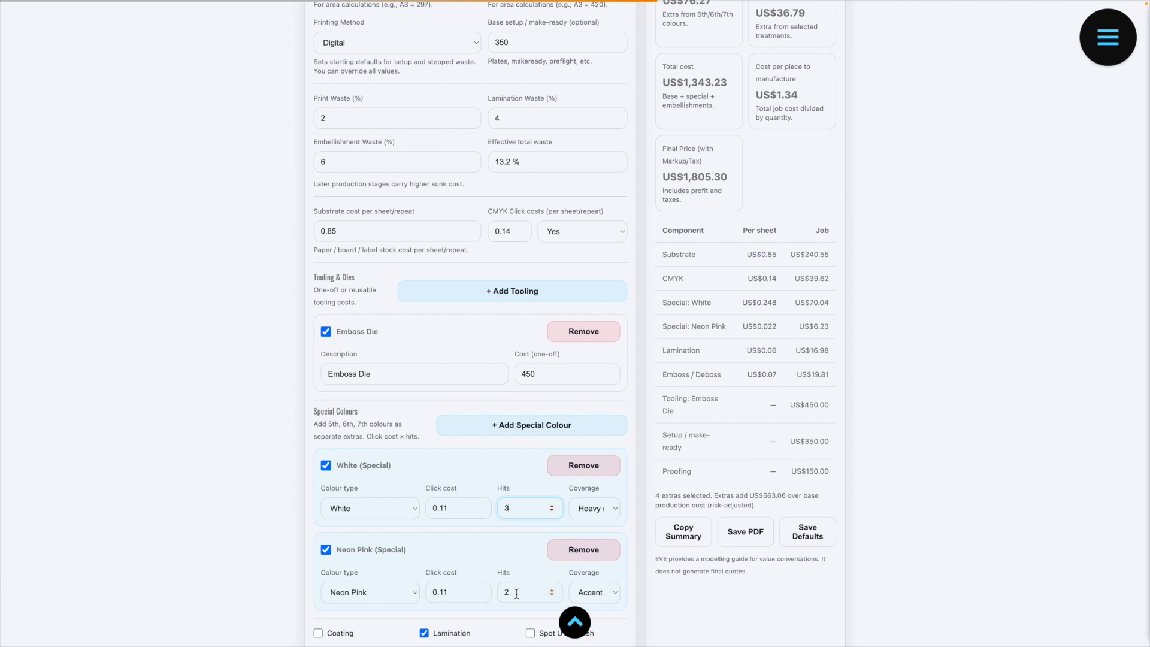
pyautogui.click(552, 595)
pyautogui.click(552, 591)
# Step: Review the cost totals, the final price and the per-component breakdown against the job inputs, including markup and tax
pyautogui.scroll(1, 799, 408)
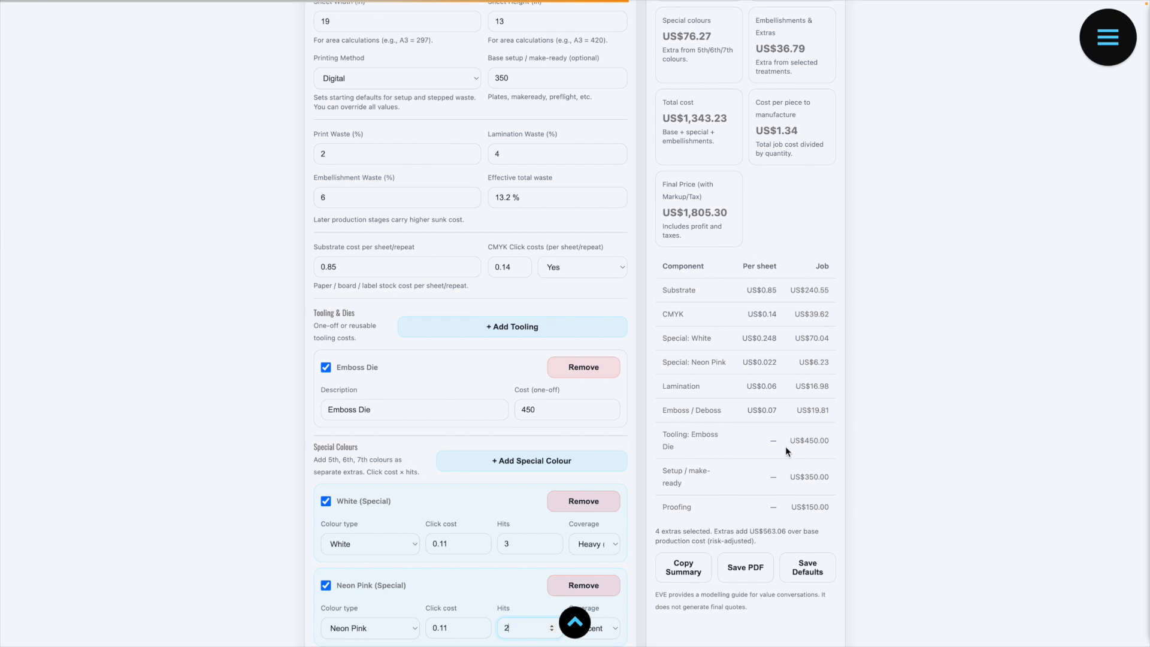
pyautogui.scroll(3, 785, 446)
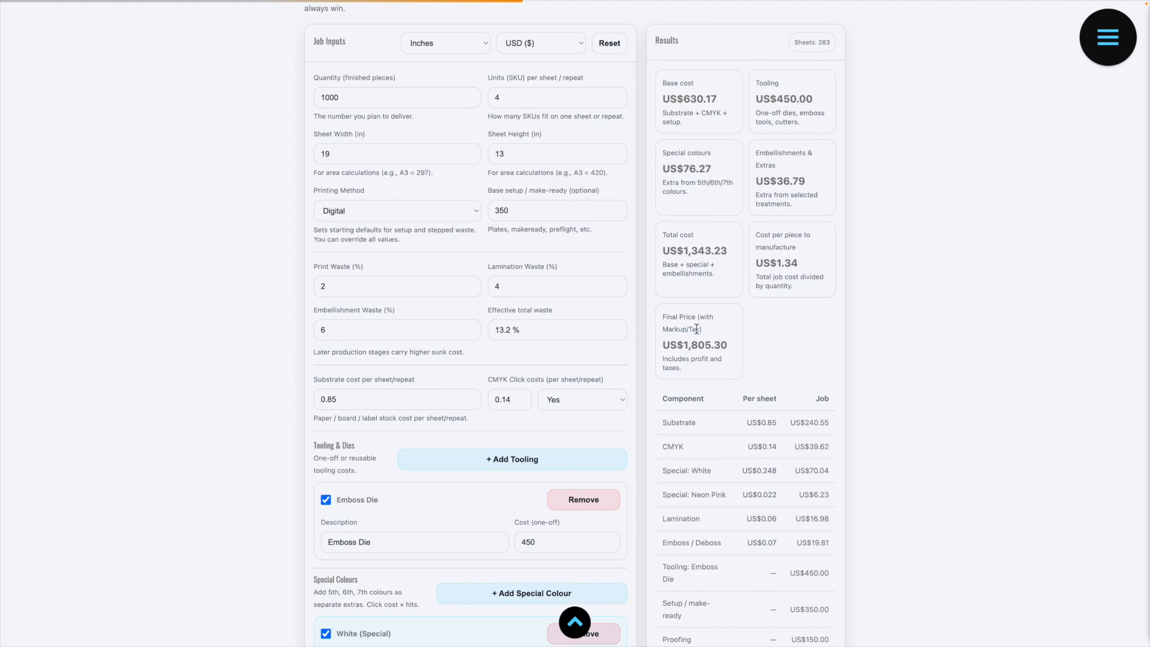
pyautogui.scroll(-12, 452, 528)
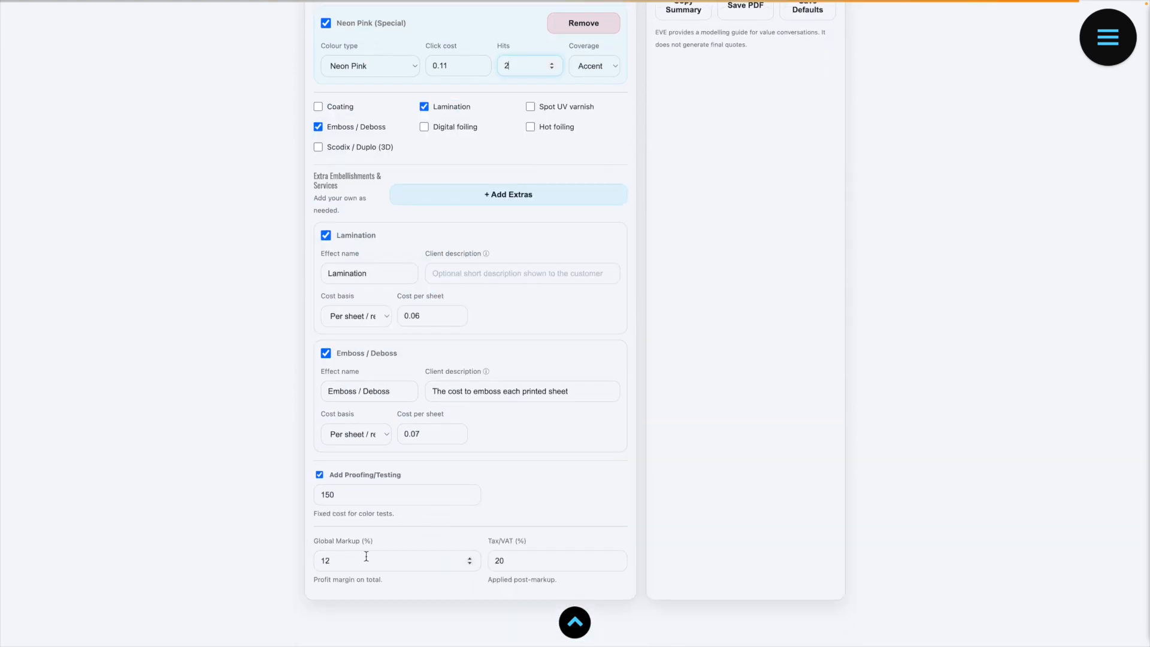
pyautogui.scroll(15, 540, 522)
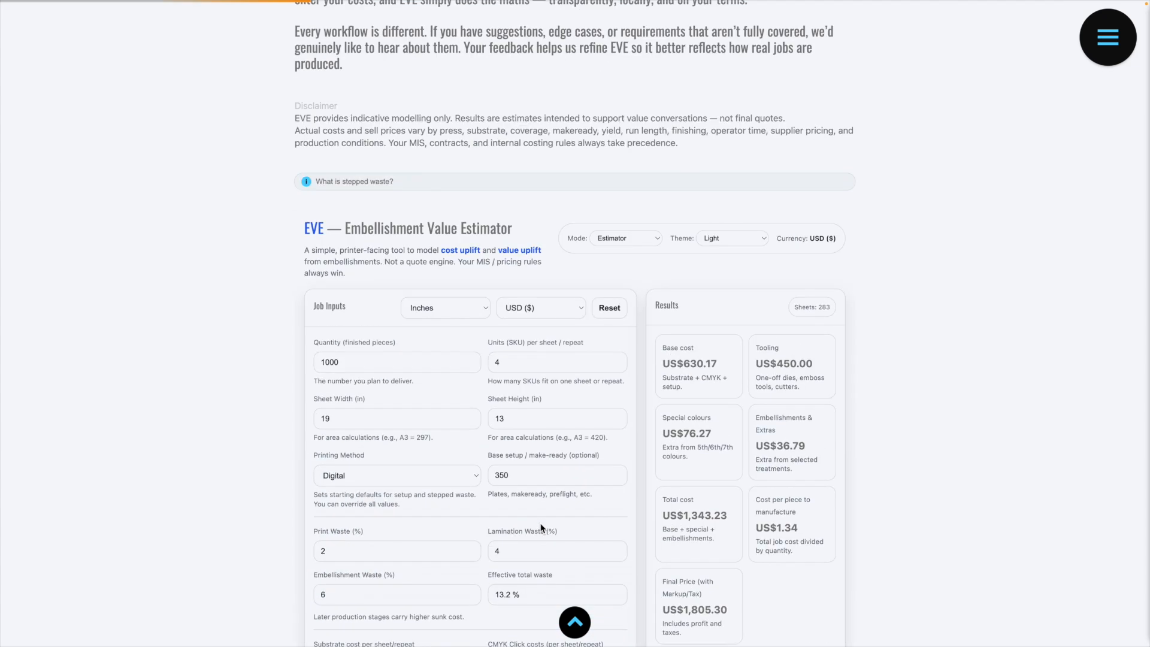
pyautogui.scroll(-2, 540, 522)
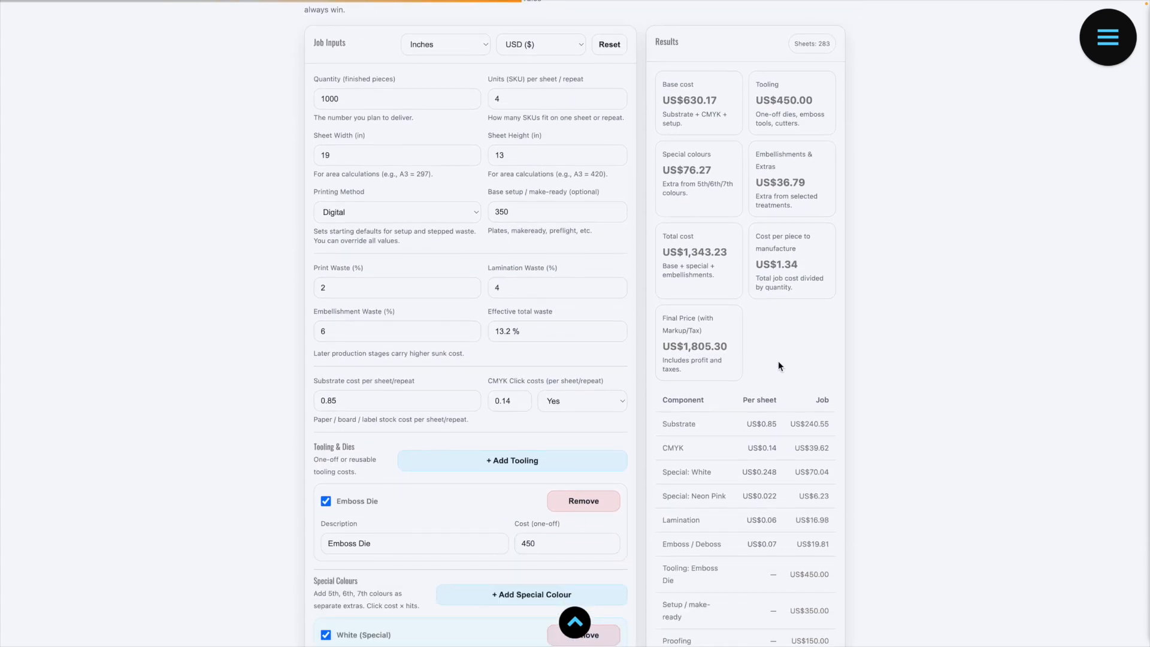
pyautogui.scroll(2, 777, 366)
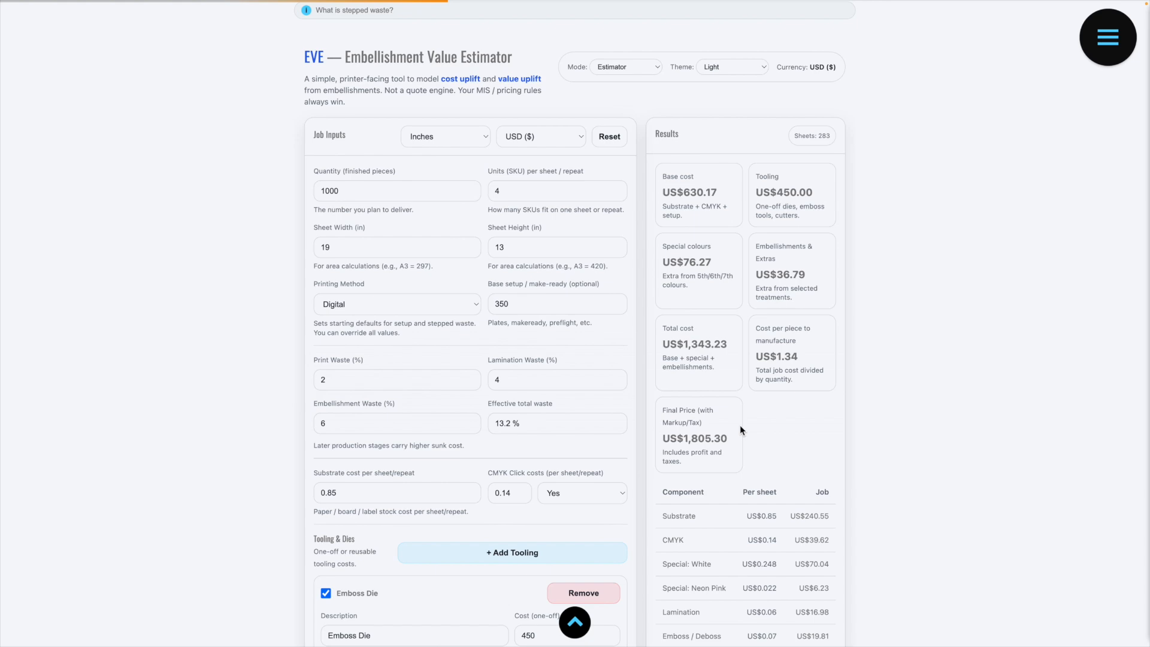
pyautogui.scroll(-12, 740, 427)
pyautogui.scroll(5, 752, 206)
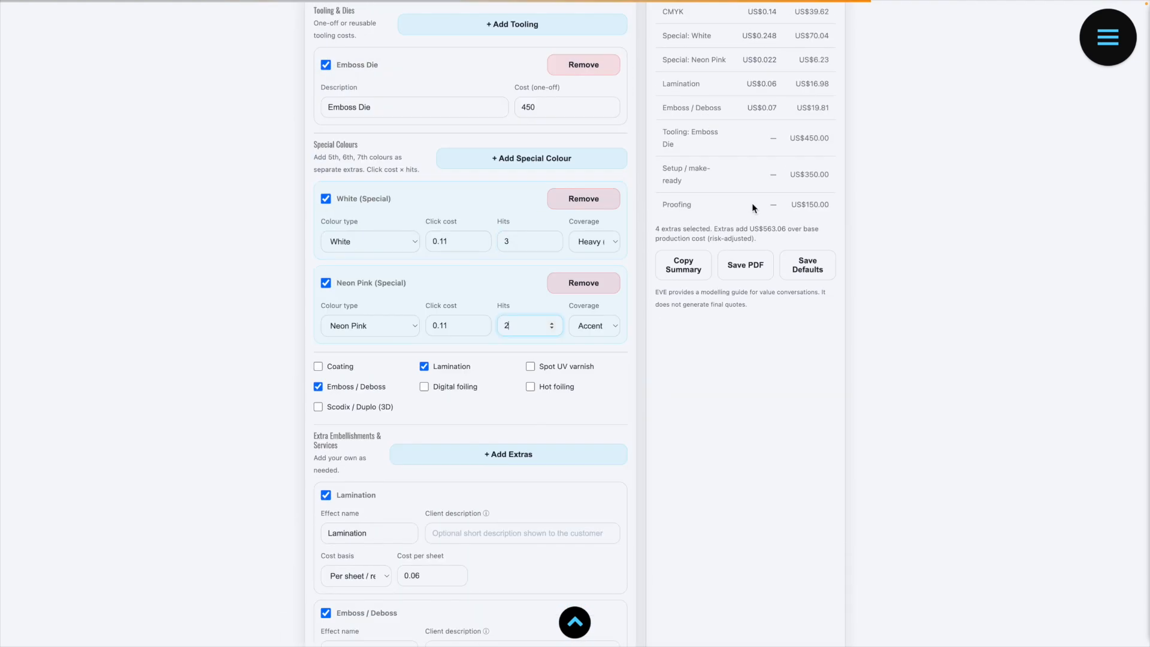
# Step: Save the current job inputs as the estimator's defaults
pyautogui.click(808, 265)
pyautogui.scroll(1, 773, 413)
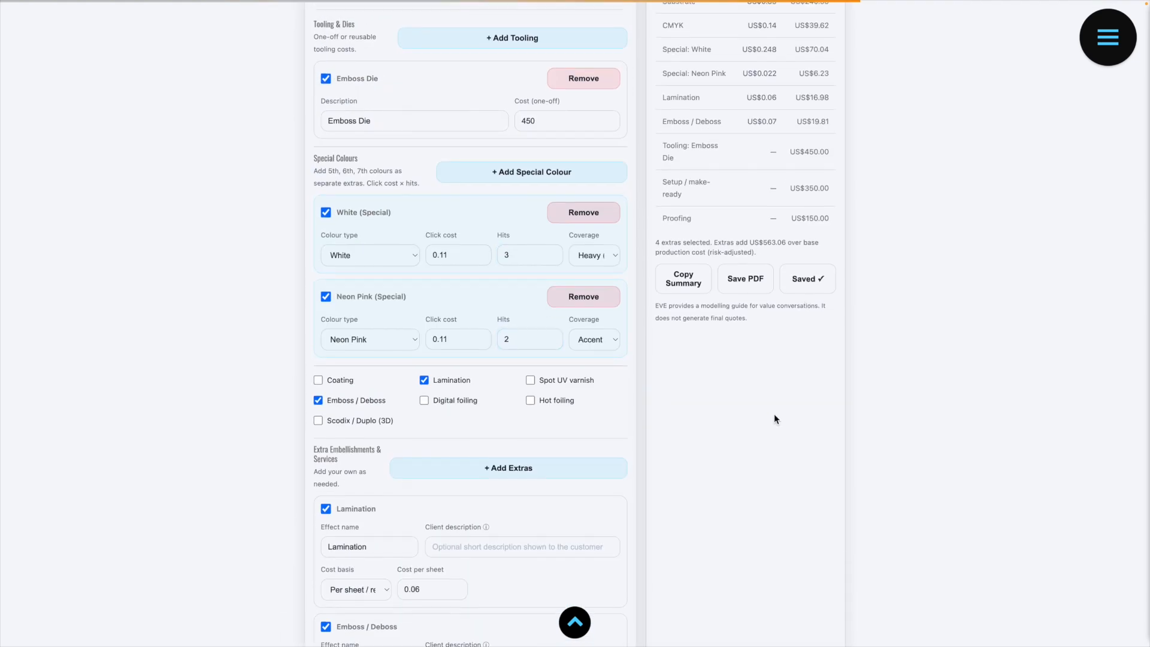
pyautogui.scroll(7, 549, 353)
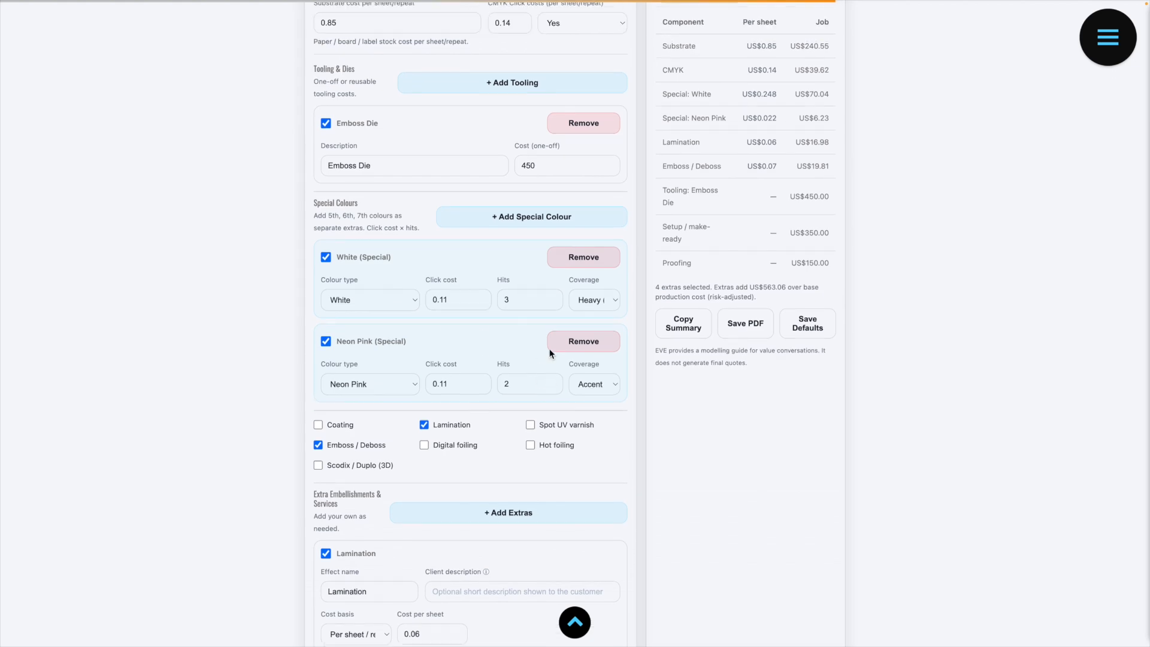
# Step: Switch the estimator mode to Client view and examine which inputs, descriptions and prices the customer sees
pyautogui.scroll(2, 549, 353)
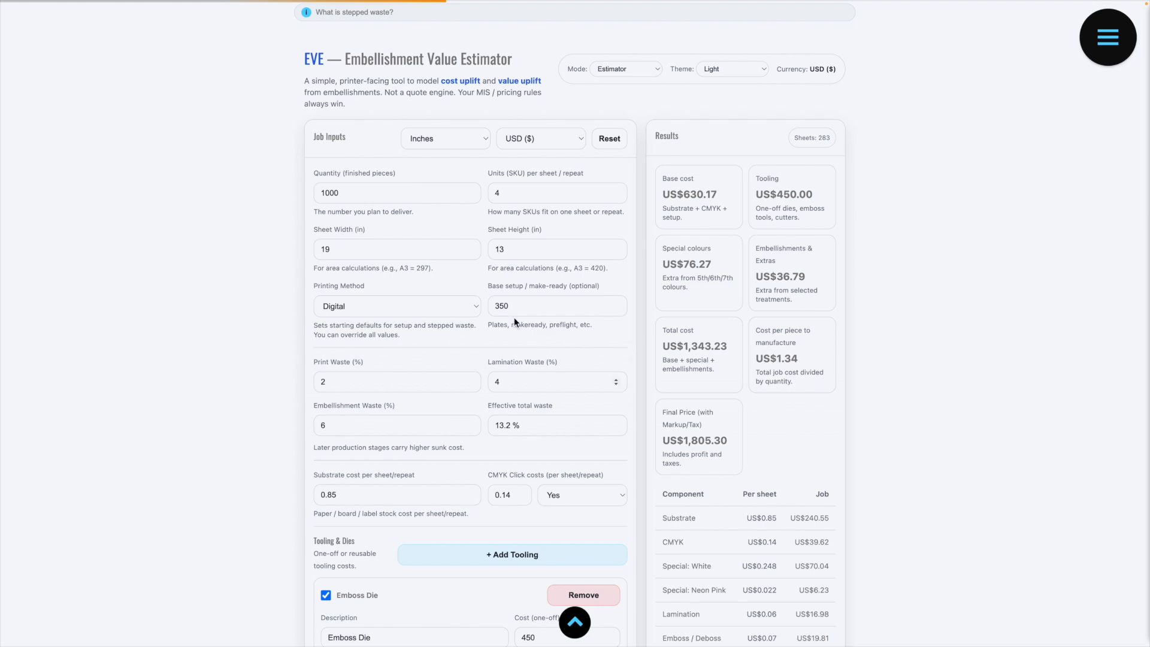
pyautogui.scroll(-5, 426, 403)
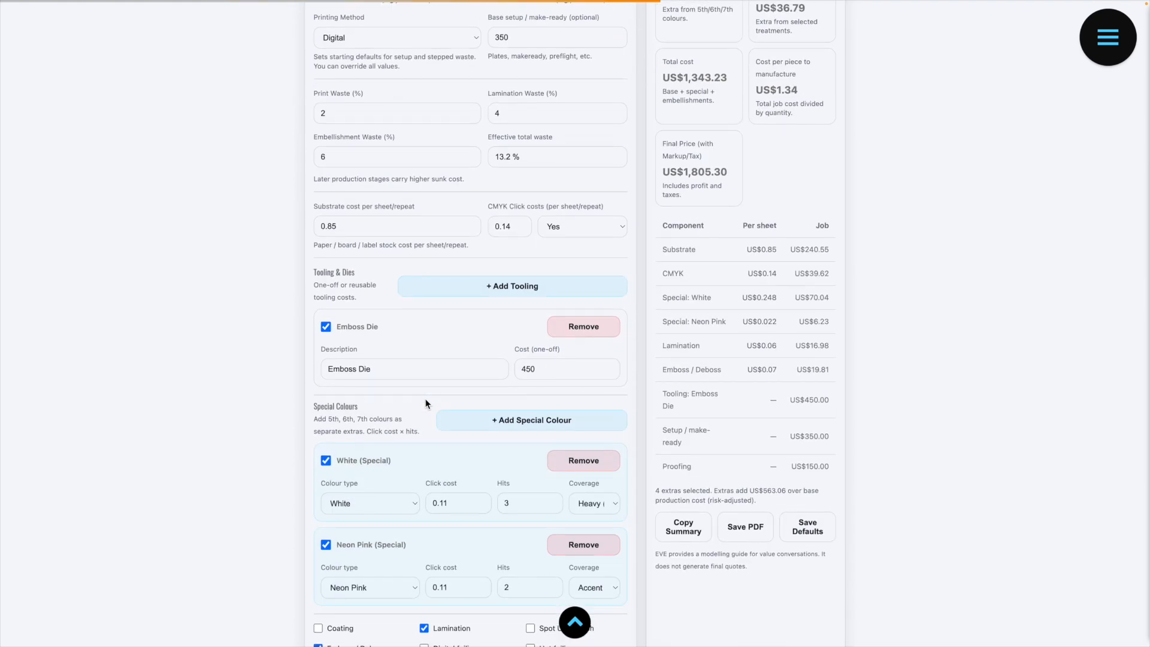
pyautogui.scroll(-2, 426, 403)
pyautogui.scroll(-9, 426, 401)
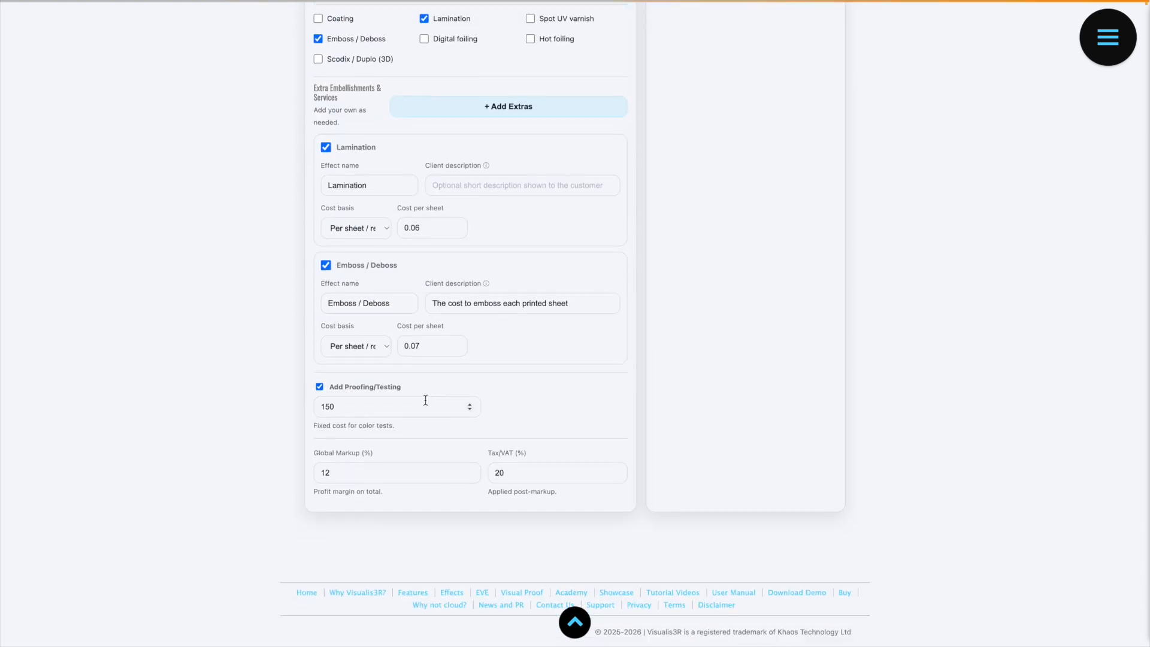
pyautogui.scroll(9, 426, 400)
pyautogui.scroll(6, 426, 403)
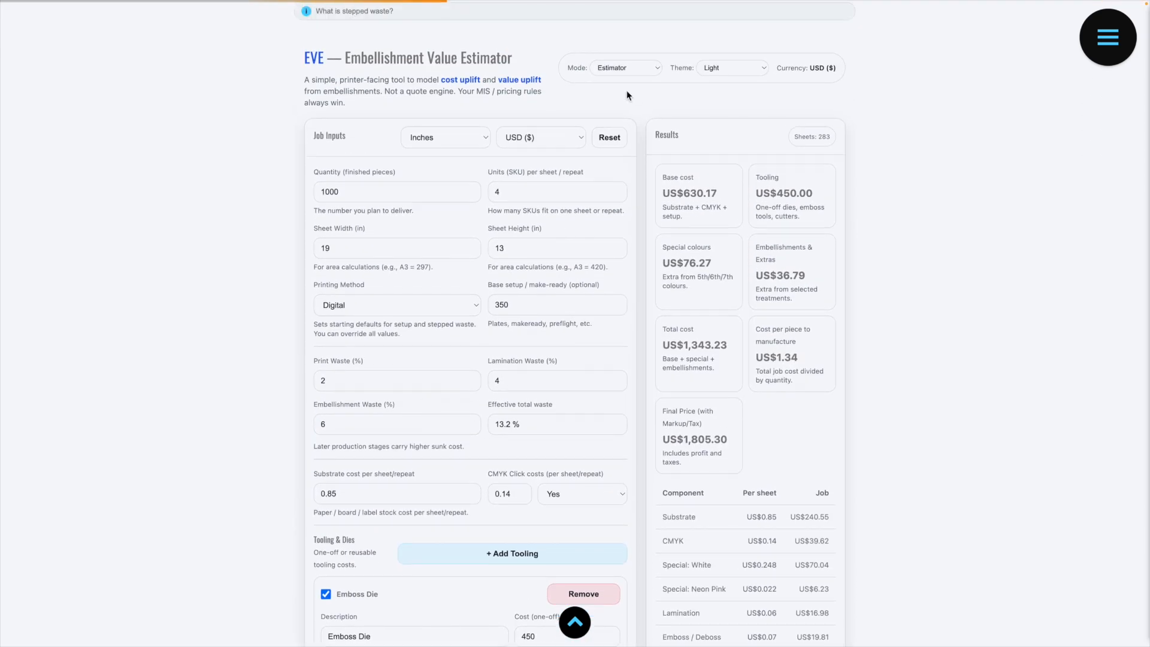
pyautogui.click(631, 68)
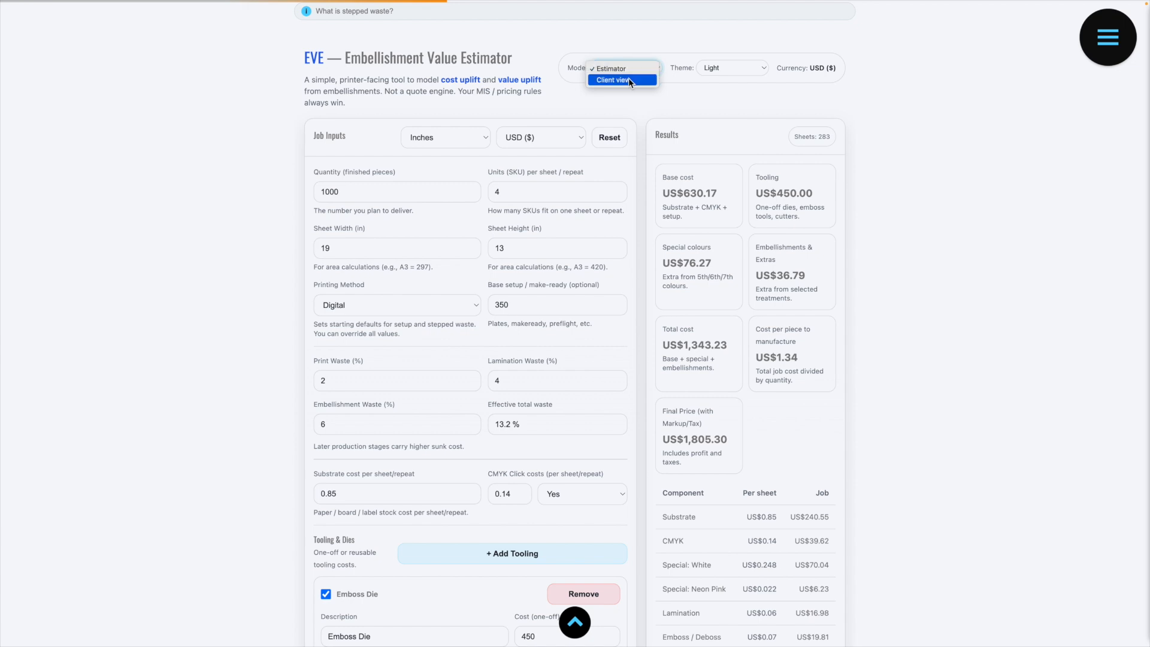
pyautogui.click(627, 78)
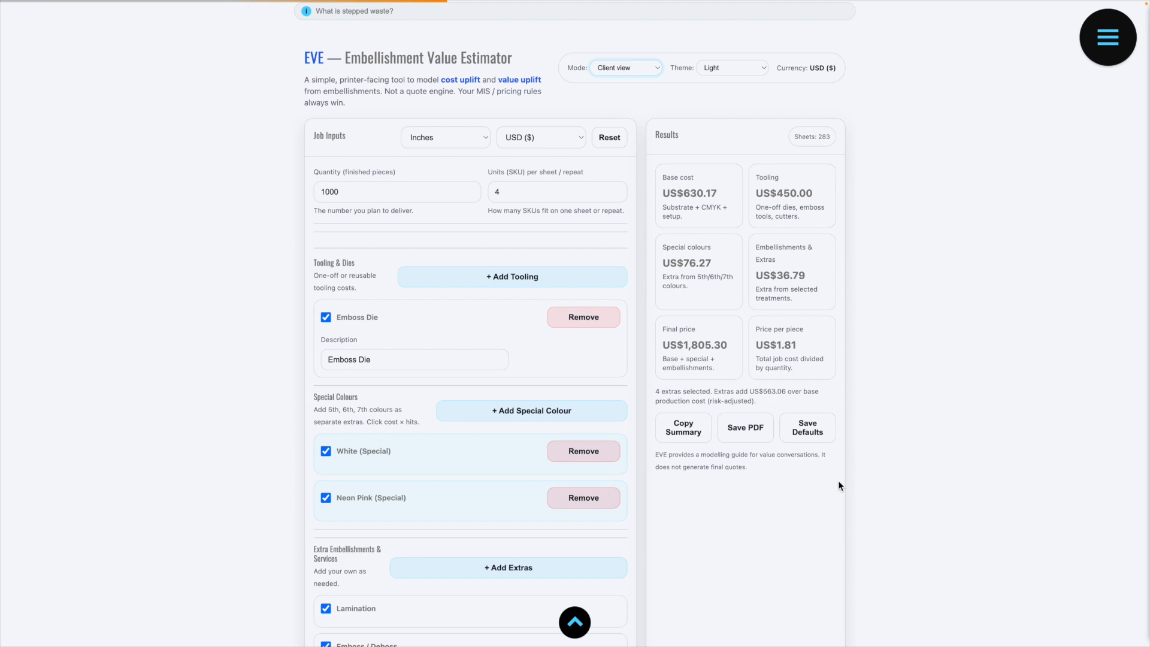
pyautogui.scroll(-3, 839, 481)
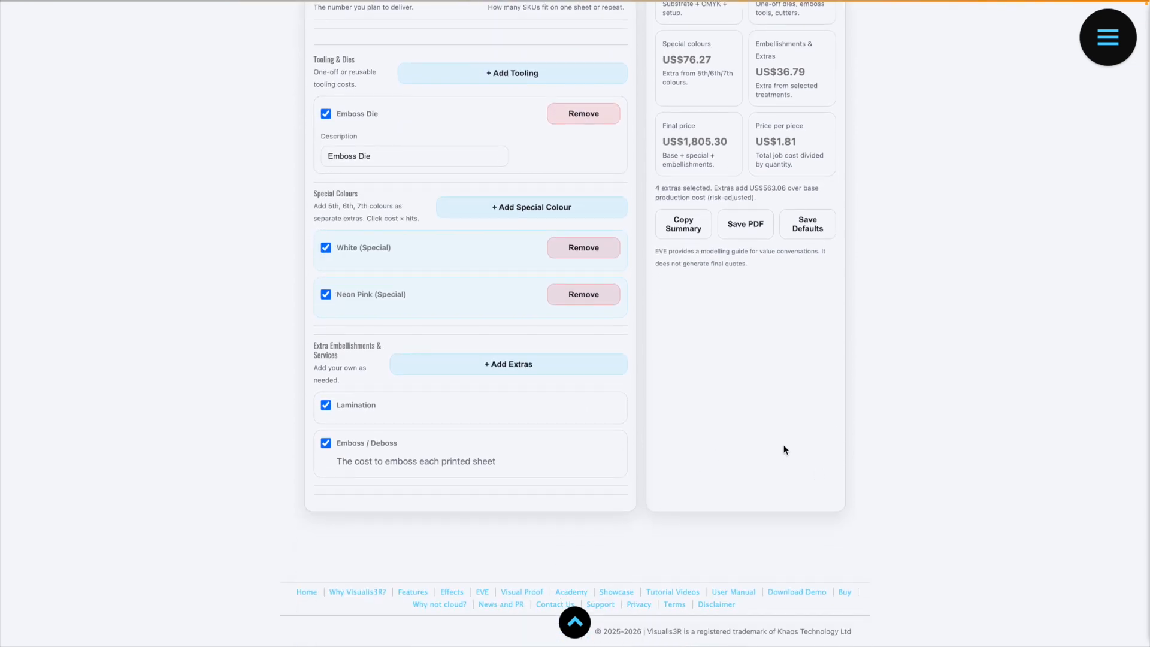
pyautogui.scroll(1, 415, 466)
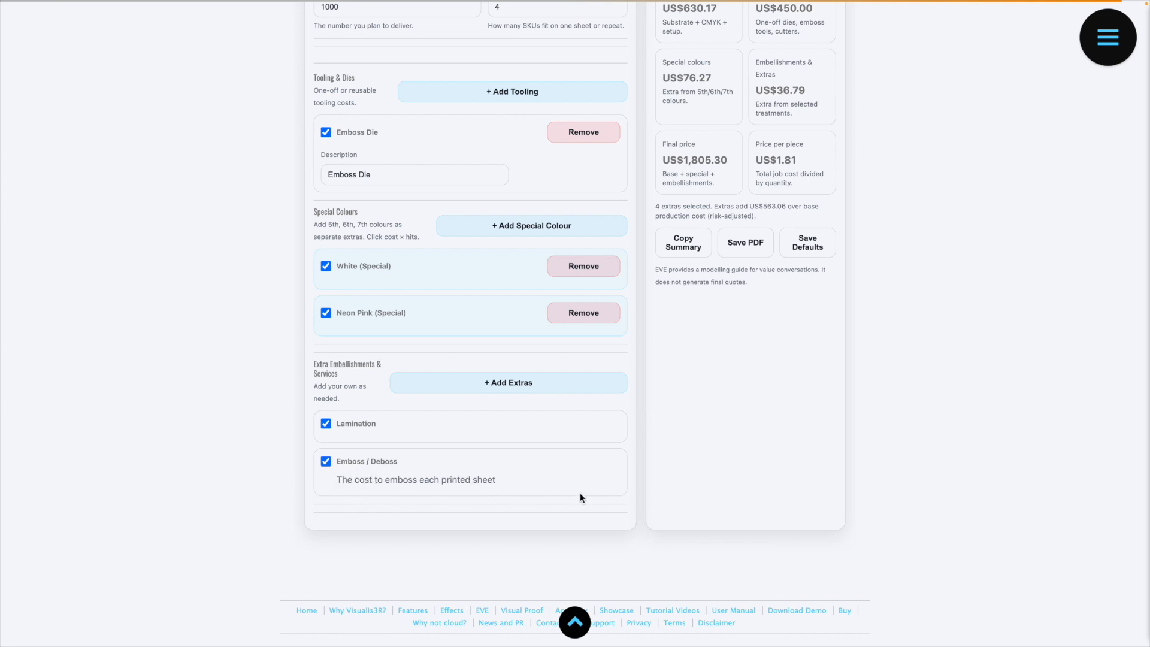
# Step: Return the mode from Client view to Estimator
pyautogui.scroll(10, 579, 497)
pyautogui.click(638, 488)
pyautogui.click(630, 476)
# Step: Add a custom extra named Glitter with the client description "Hand applied glitter"
pyautogui.scroll(-15, 539, 455)
pyautogui.scroll(-5, 502, 439)
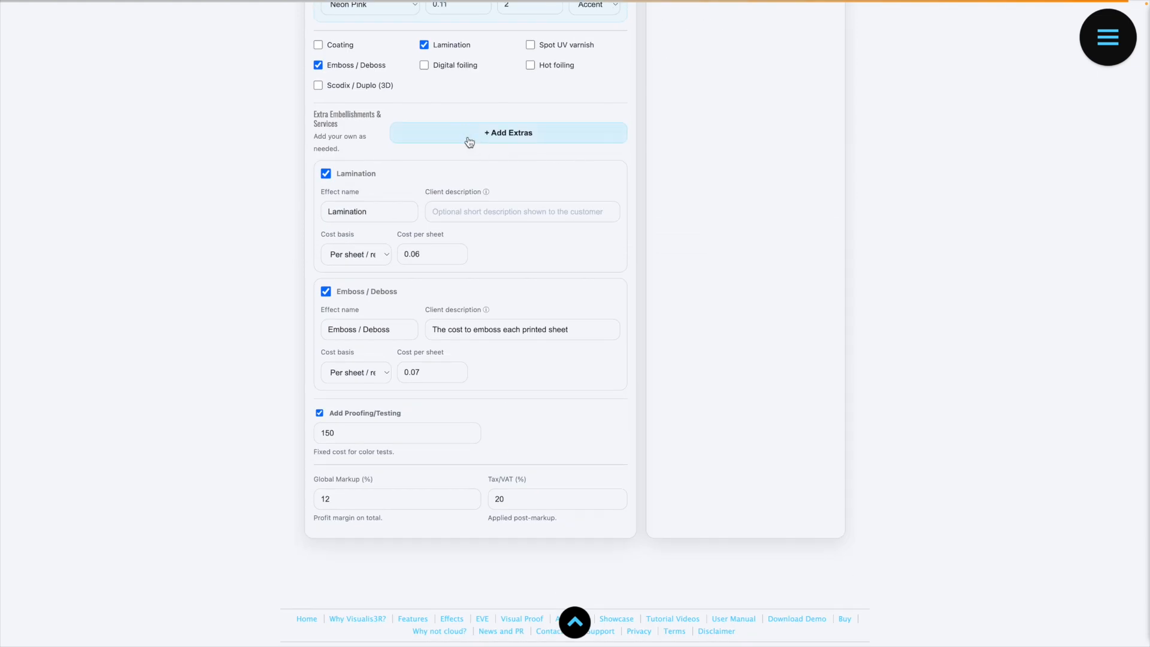
pyautogui.click(470, 141)
pyautogui.scroll(-1, 483, 452)
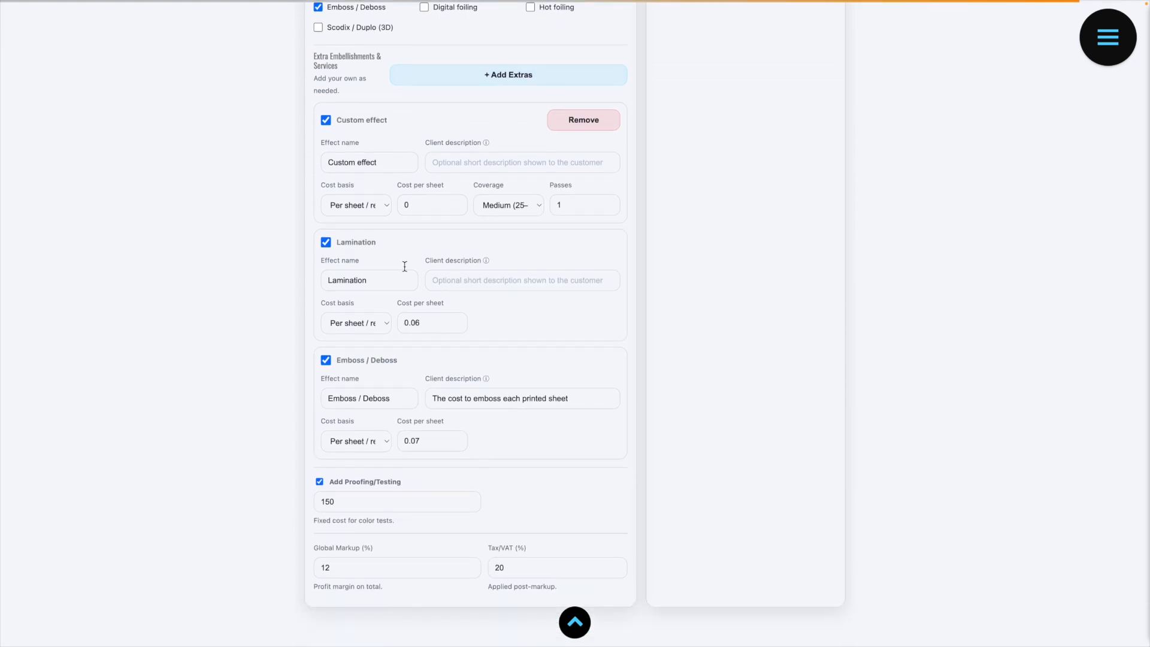
pyautogui.tripleClick(371, 168)
pyautogui.write('GlitterHa')
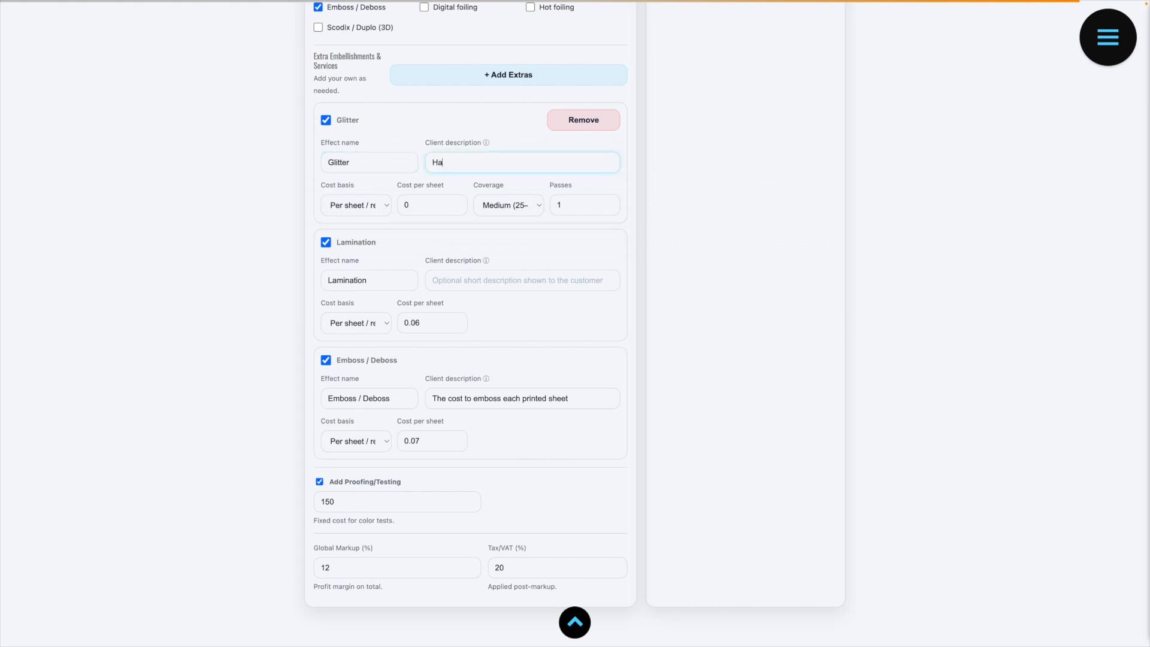
pyautogui.write('nd applied glitter')
# Step: Cost the Glitter extra per finished unit at 0.05 per unit
pyautogui.click(365, 210)
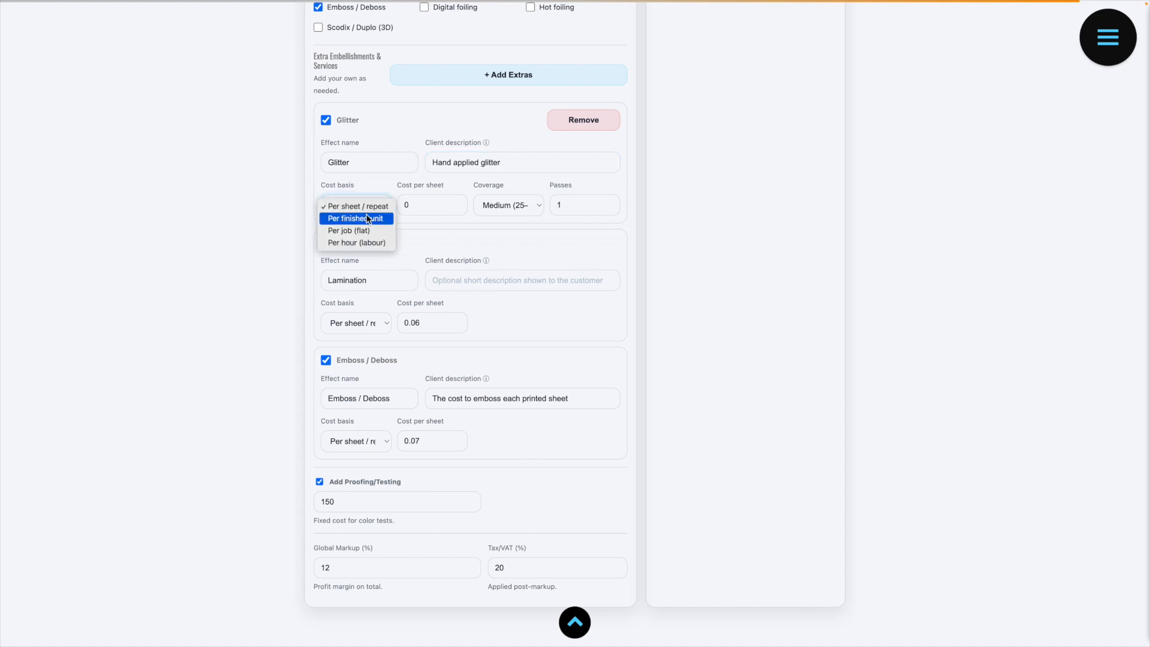
pyautogui.click(401, 215)
pyautogui.click(409, 207)
pyautogui.write('.05')
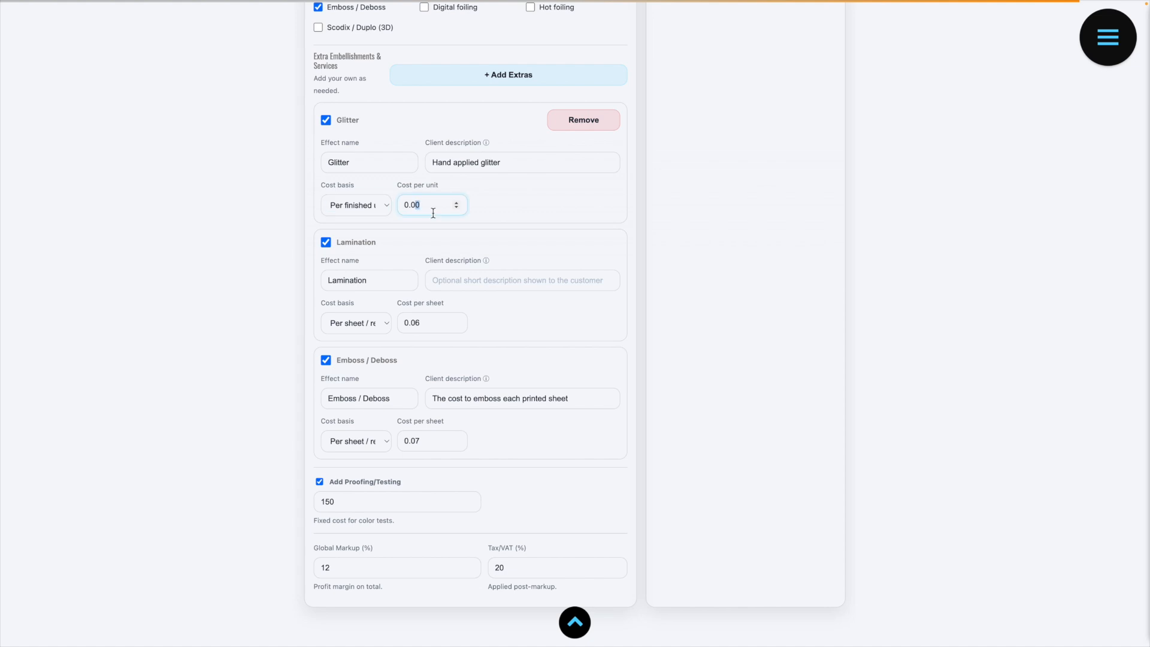
pyautogui.click(444, 221)
# Step: Add another custom extra named Manual Labor with the client description "Hand folding cartons"
pyautogui.click(503, 85)
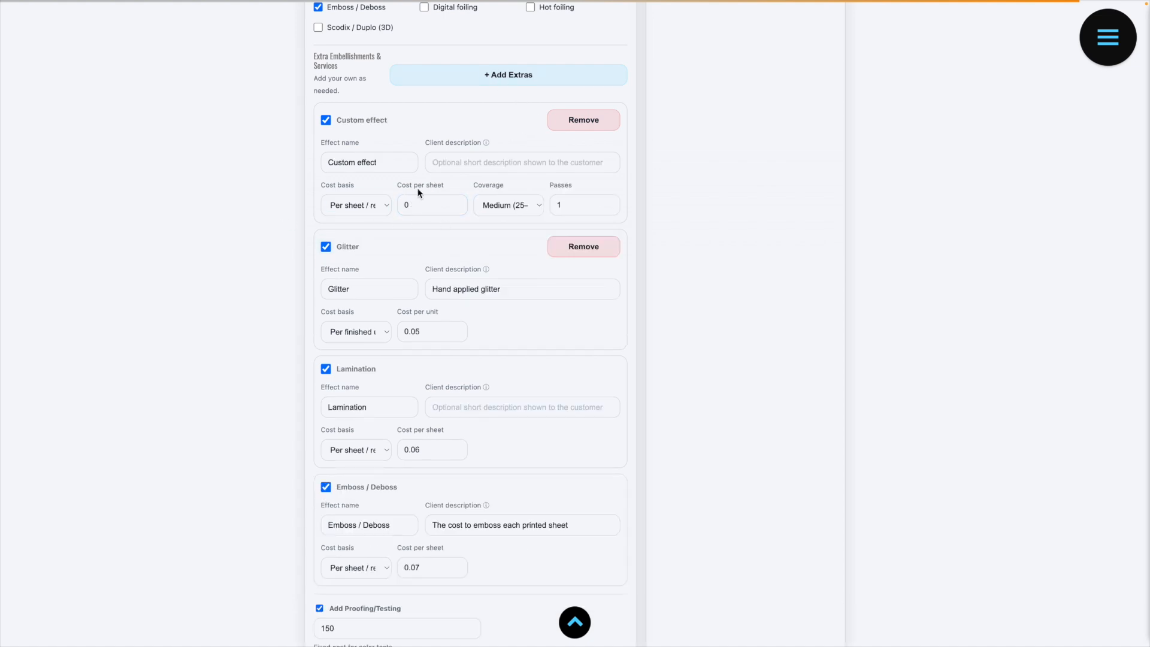
pyautogui.tripleClick(361, 160)
pyautogui.write('Manual LaborHand fol')
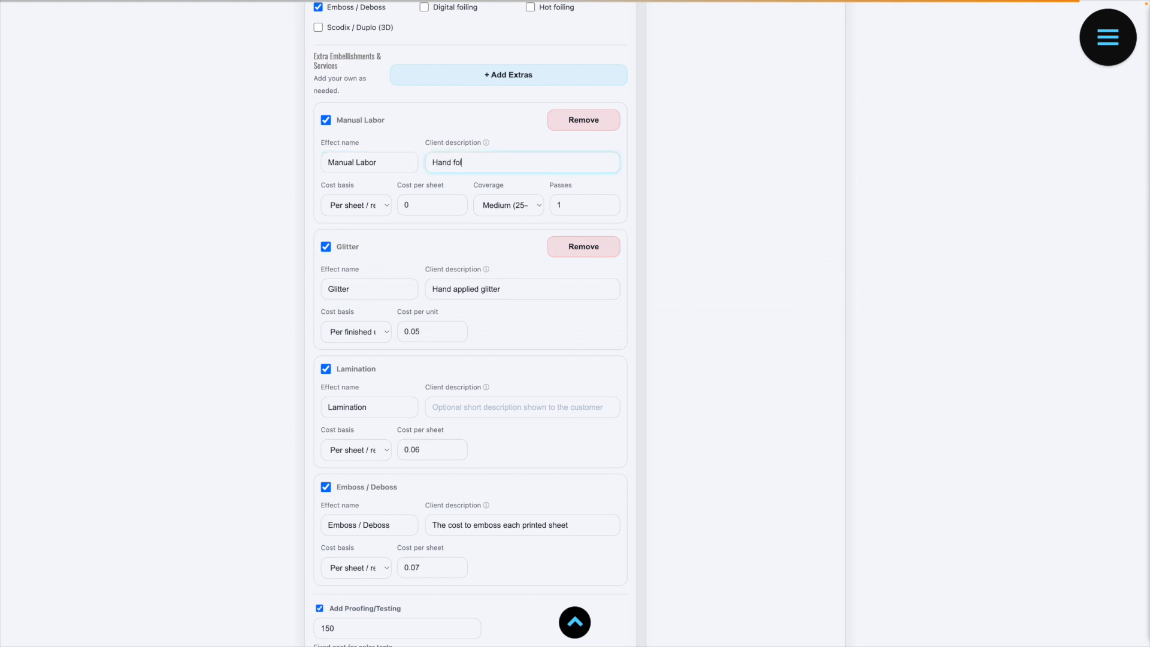
pyautogui.write('ding cartons')
# Step: Cost the Manual Labor extra per hour (labour) at 75 per hour for 1.5 hours
pyautogui.click(379, 205)
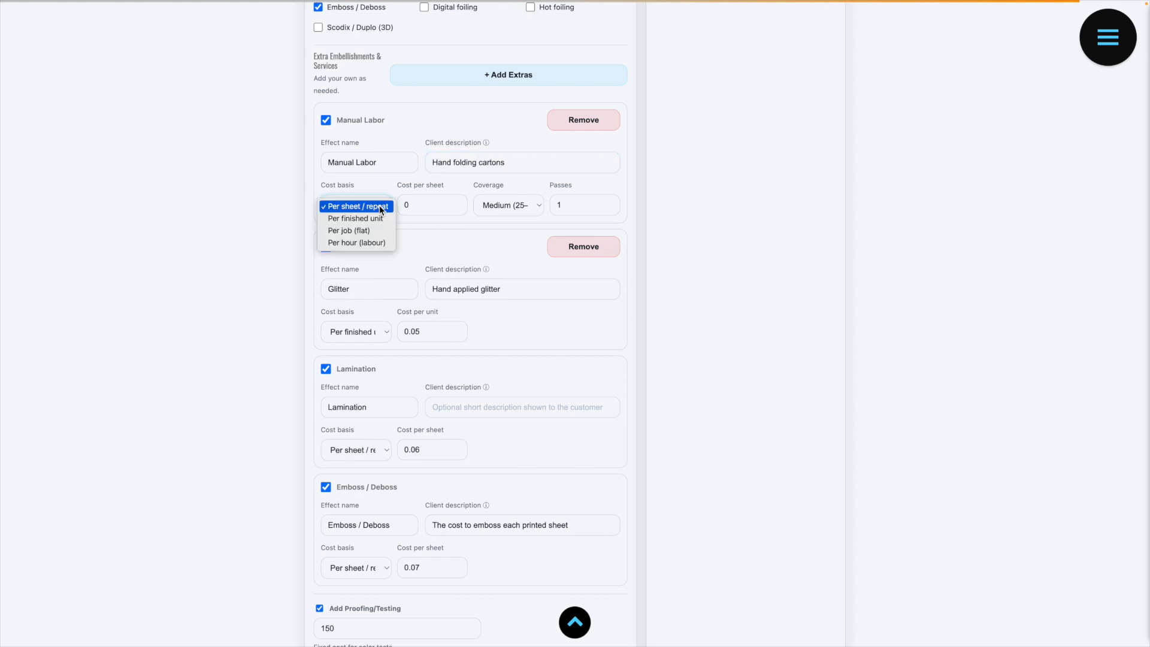
pyautogui.click(373, 242)
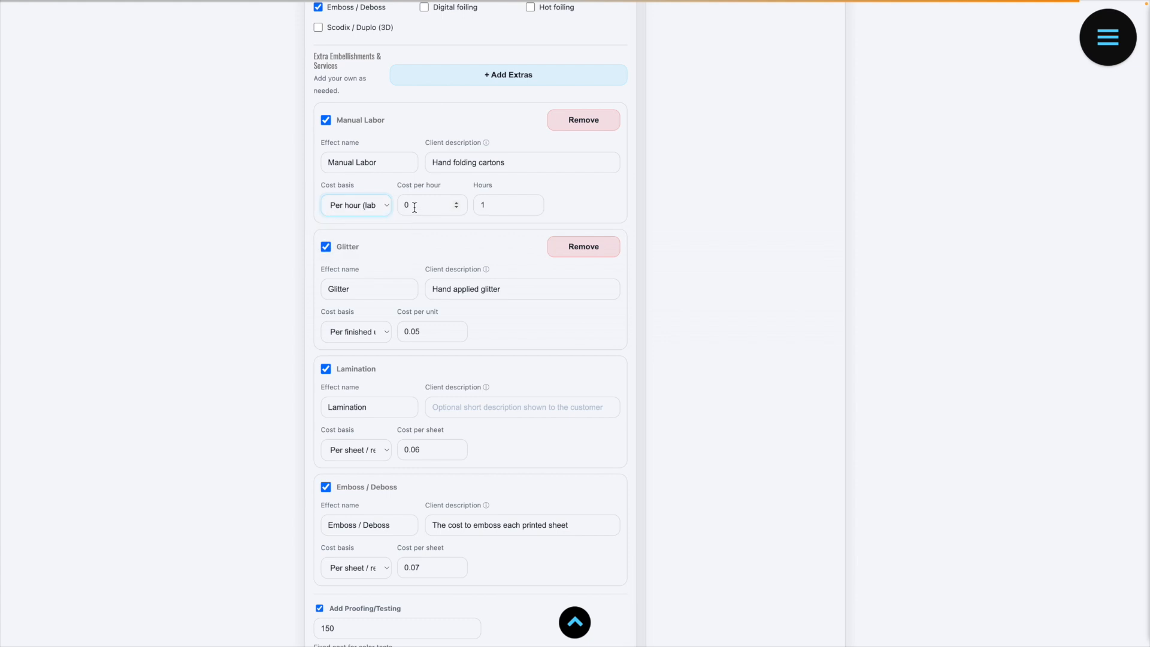
pyautogui.moveTo(415, 207); pyautogui.dragTo(399, 207)
pyautogui.write('75')
pyautogui.press('Tab')
pyautogui.write('1.5')
# Step: Add a custom extra named Electricity with a flat per-job cost of 27
pyautogui.click(489, 80)
pyautogui.tripleClick(370, 160)
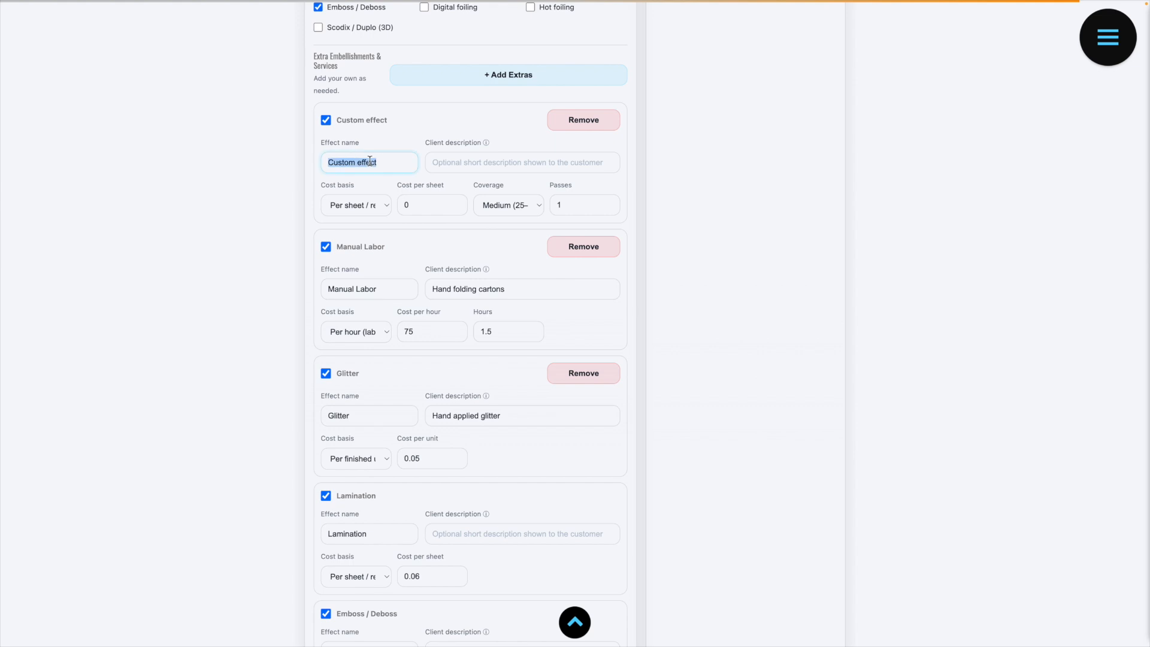
pyautogui.write('Electricity')
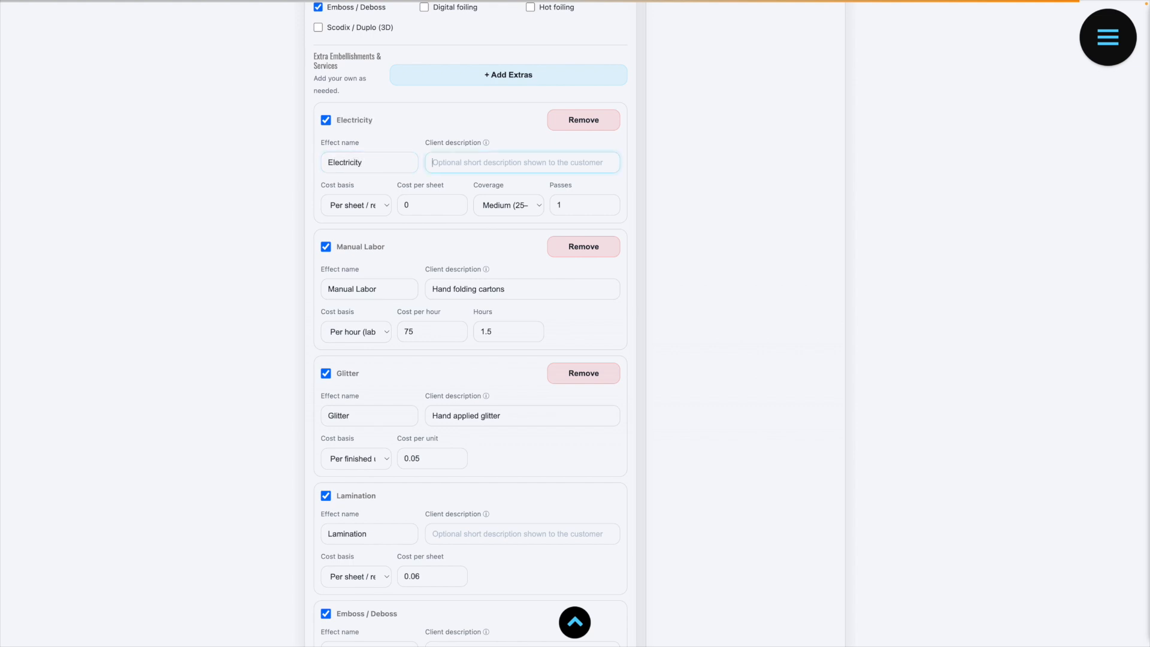
pyautogui.click(367, 203)
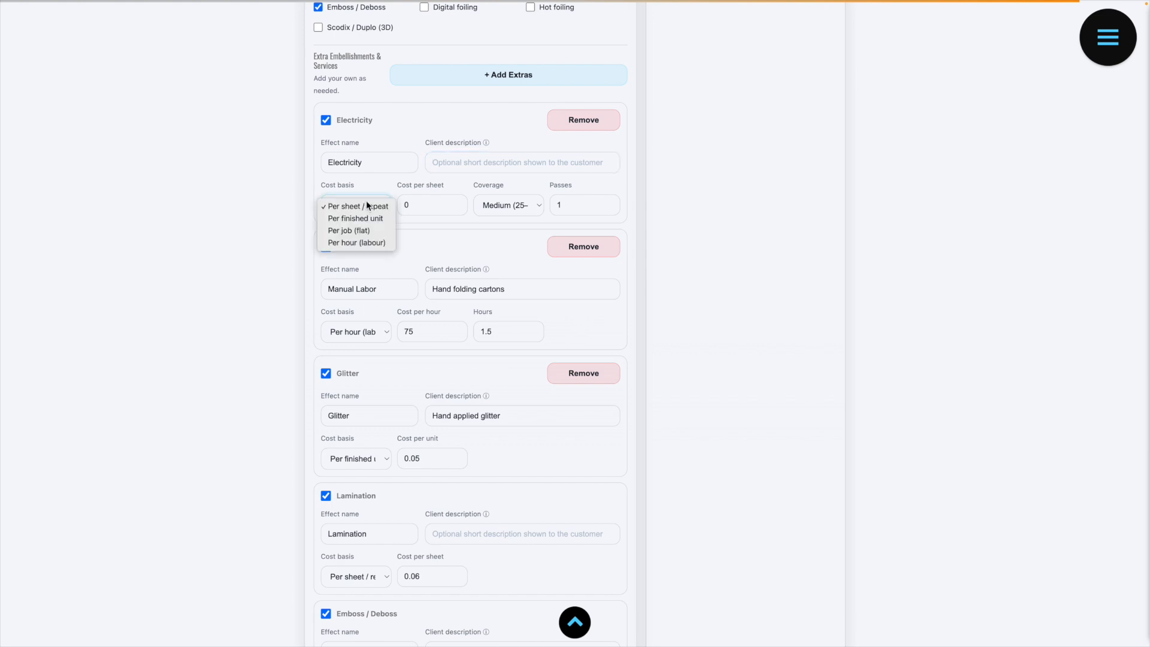
pyautogui.doubleClick(421, 214)
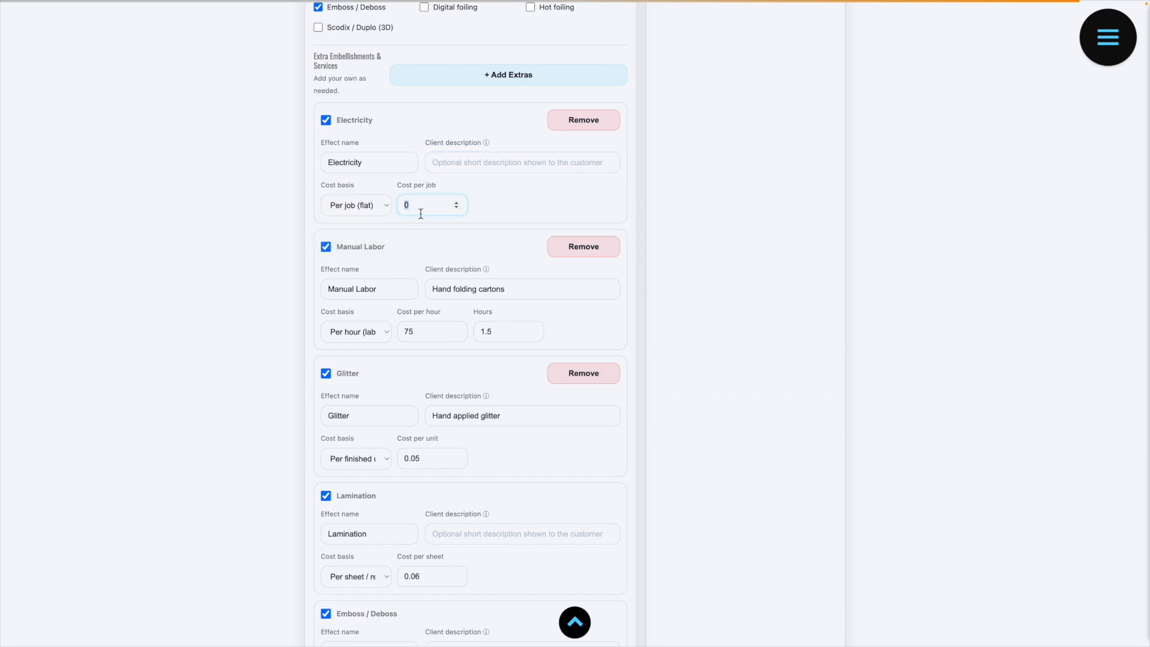
pyautogui.write('27')
# Step: Review the component breakdown, embellishment total, cost per piece and final price against the three added extras
pyautogui.scroll(6, 580, 215)
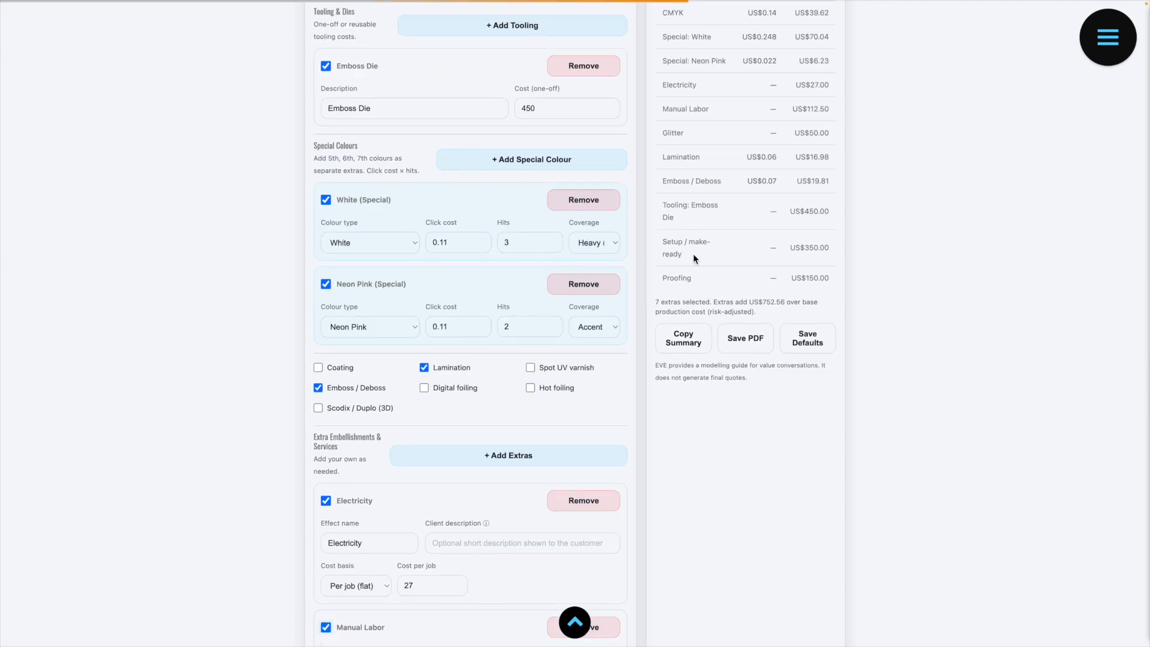
pyautogui.scroll(2, 750, 264)
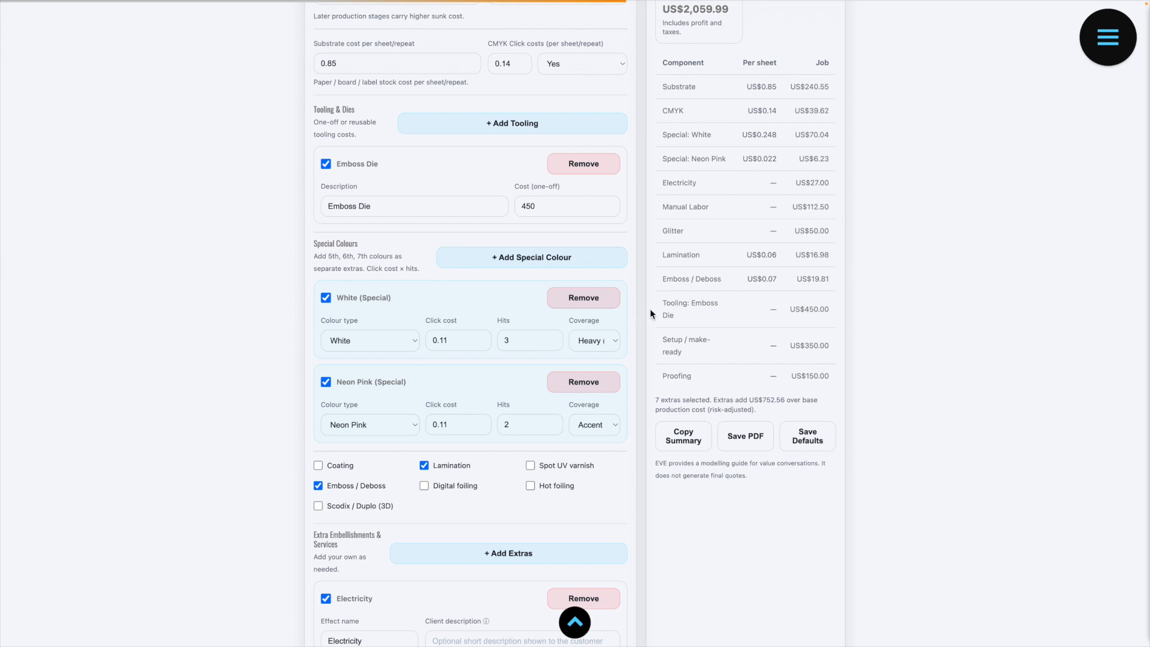
pyautogui.scroll(-2, 620, 351)
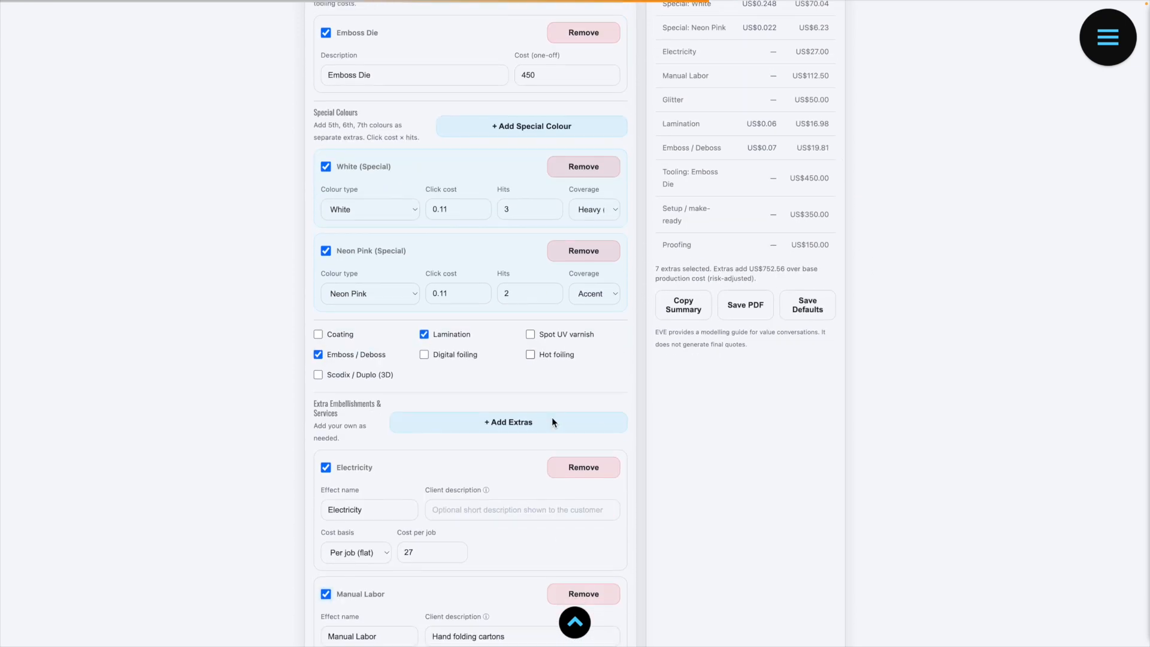
pyautogui.scroll(1, 724, 467)
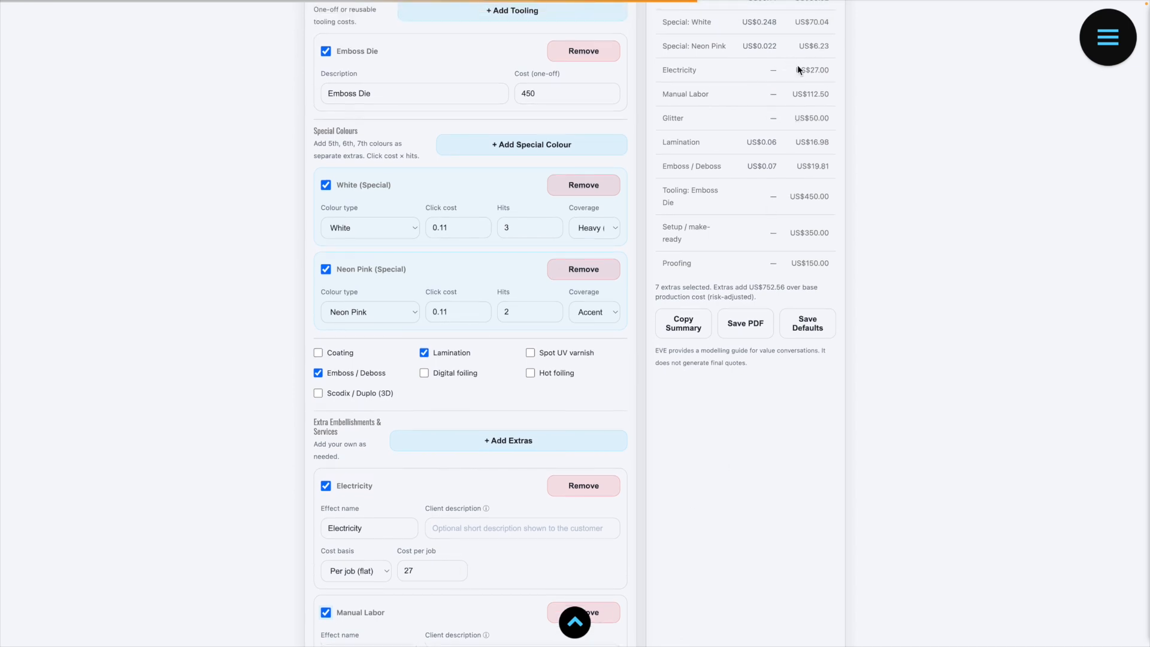
pyautogui.scroll(1, 719, 101)
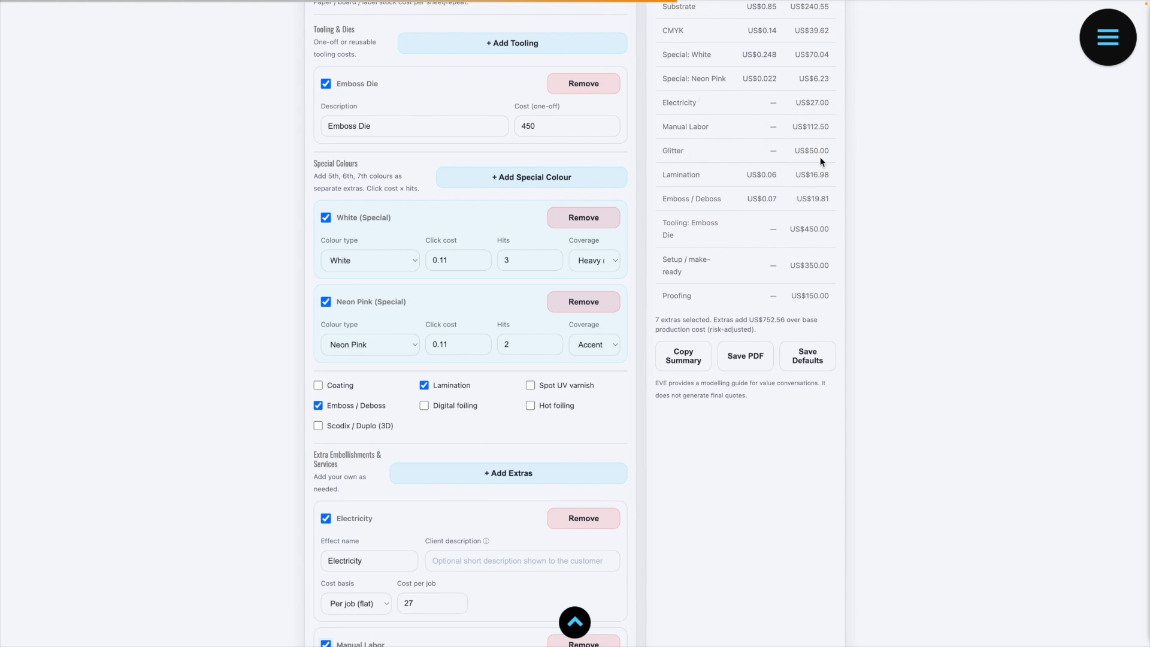
pyautogui.scroll(7, 764, 249)
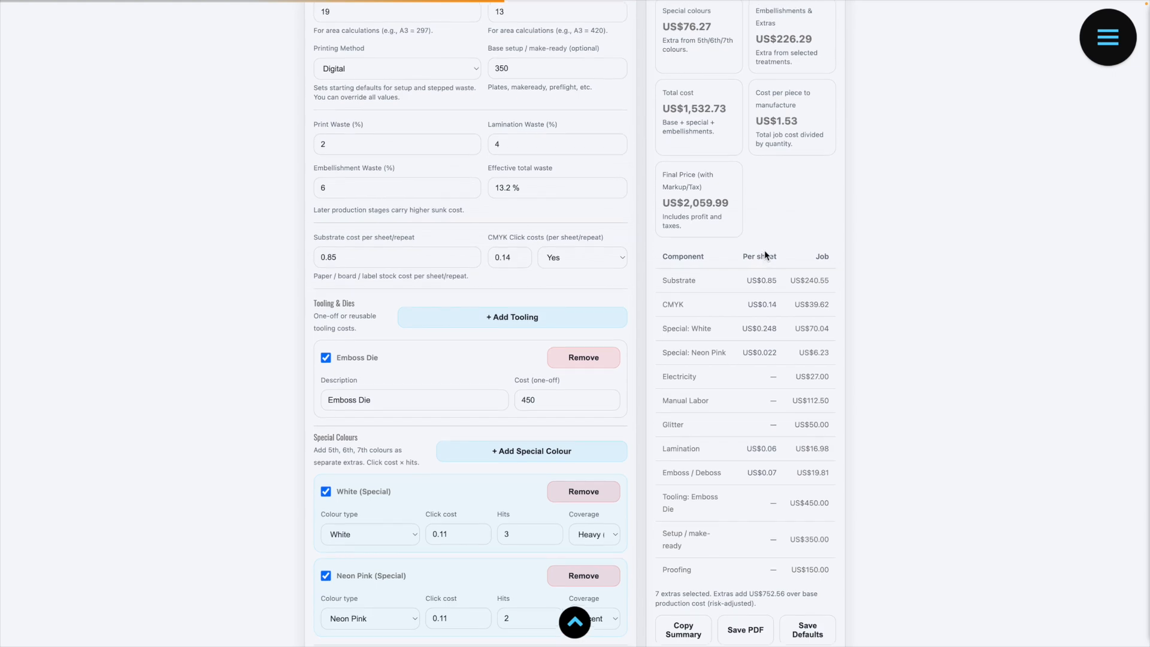
pyautogui.scroll(2, 780, 332)
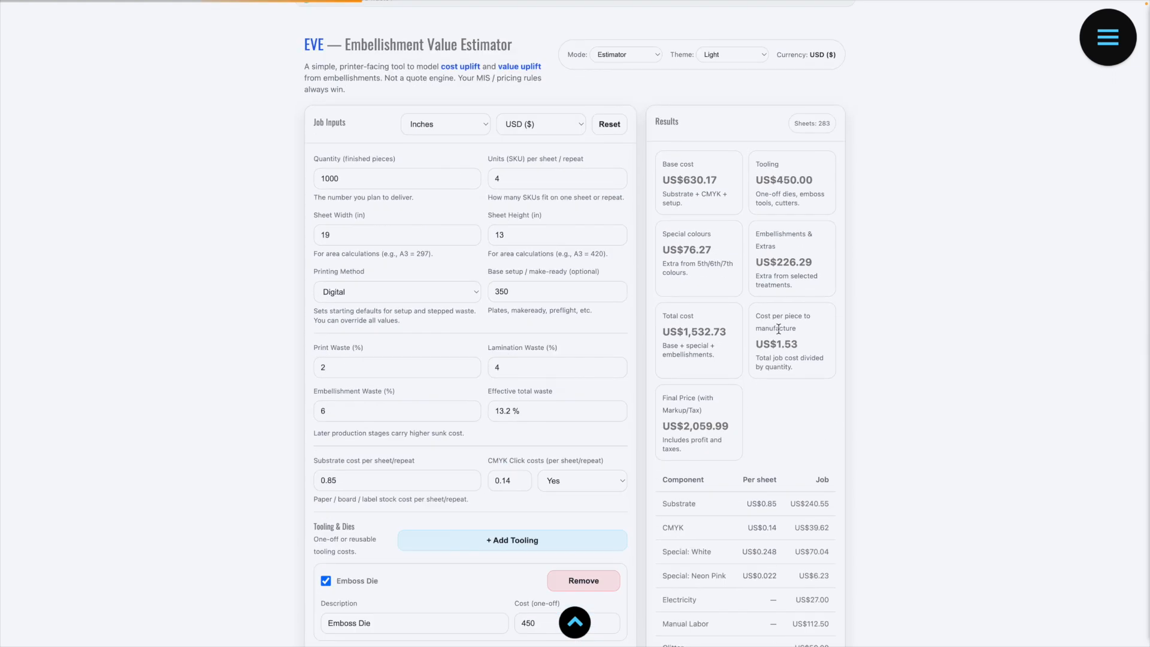
pyautogui.scroll(-3, 781, 332)
pyautogui.scroll(-12, 777, 327)
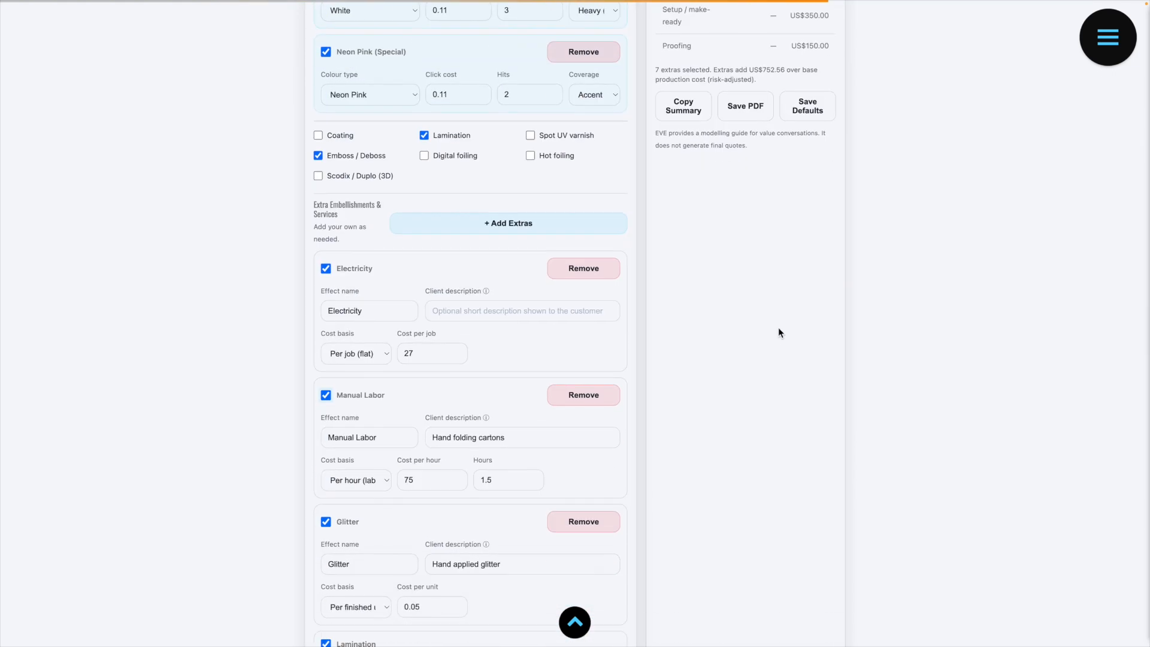
pyautogui.scroll(-2, 778, 332)
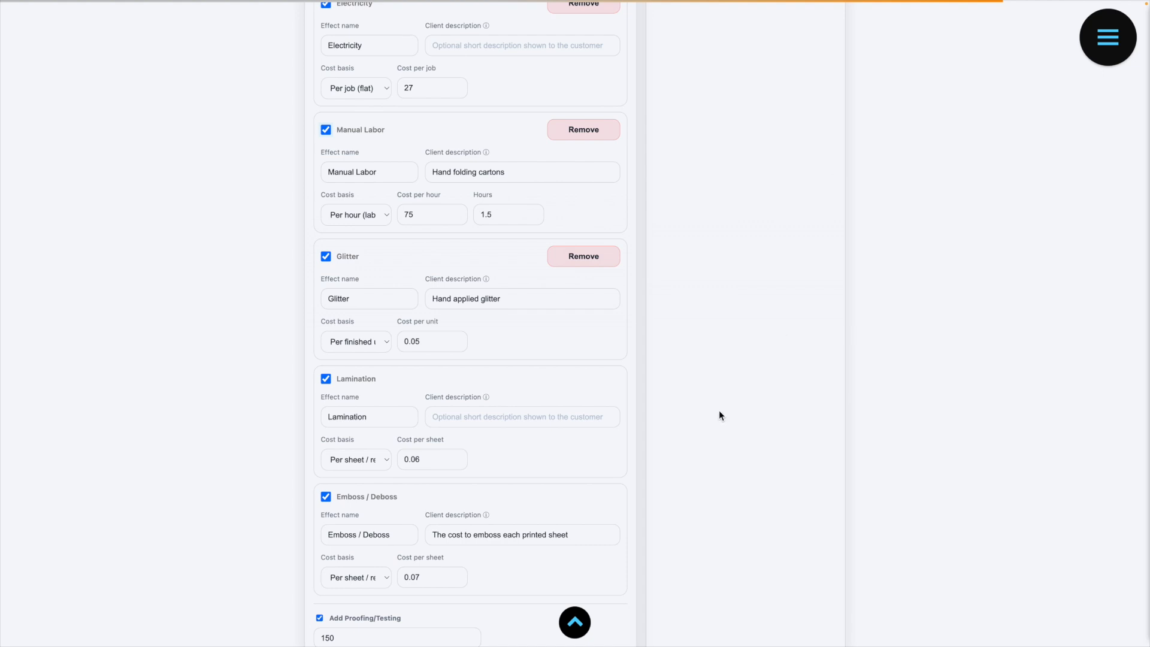
pyautogui.scroll(-3, 720, 415)
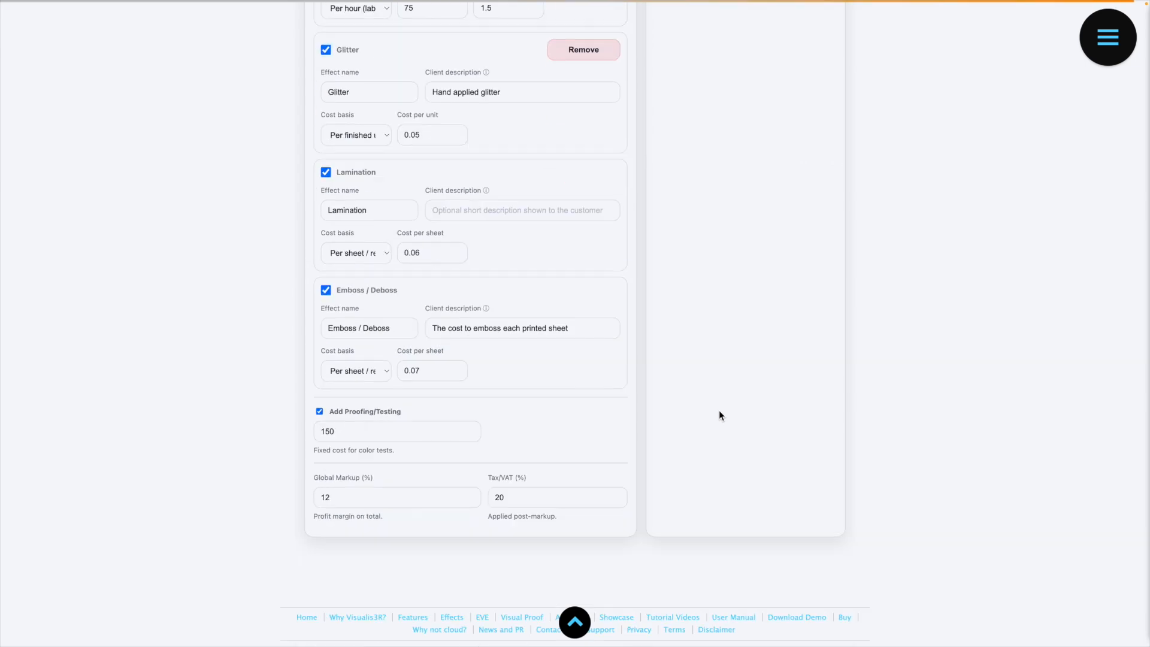
# Step: Switch the mode to Client view and review how the added extras, their descriptions and the prices are presented
pyautogui.scroll(15, 719, 412)
pyautogui.scroll(5, 718, 413)
pyautogui.click(633, 167)
pyautogui.click(626, 173)
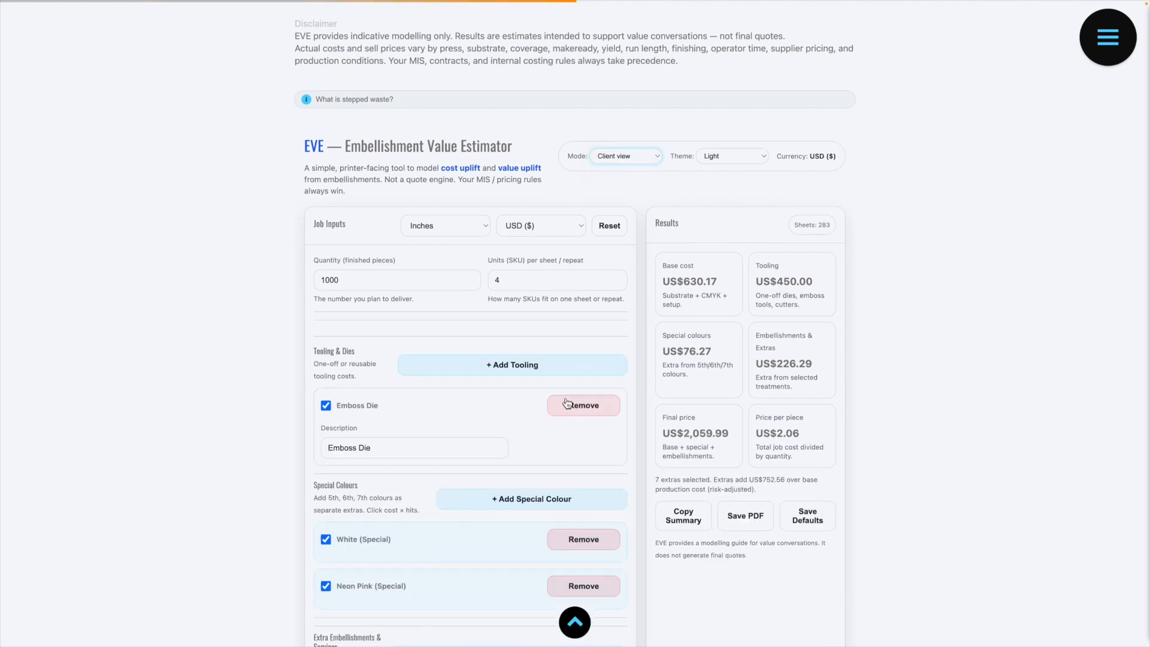
pyautogui.scroll(-7, 567, 403)
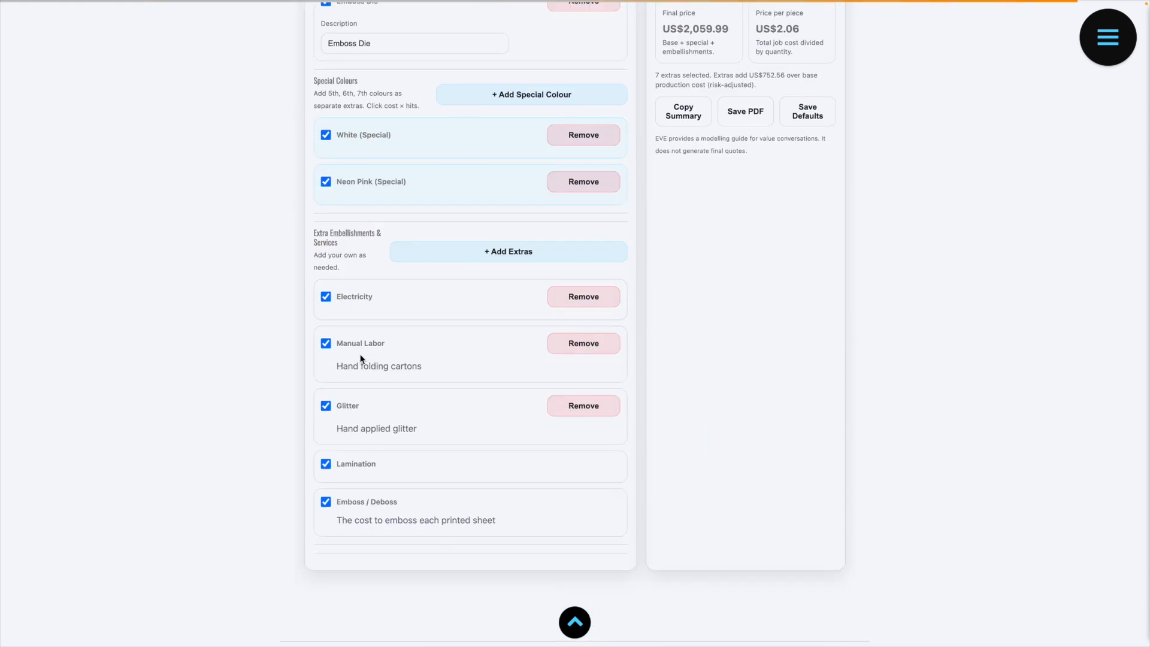
pyautogui.scroll(1, 607, 388)
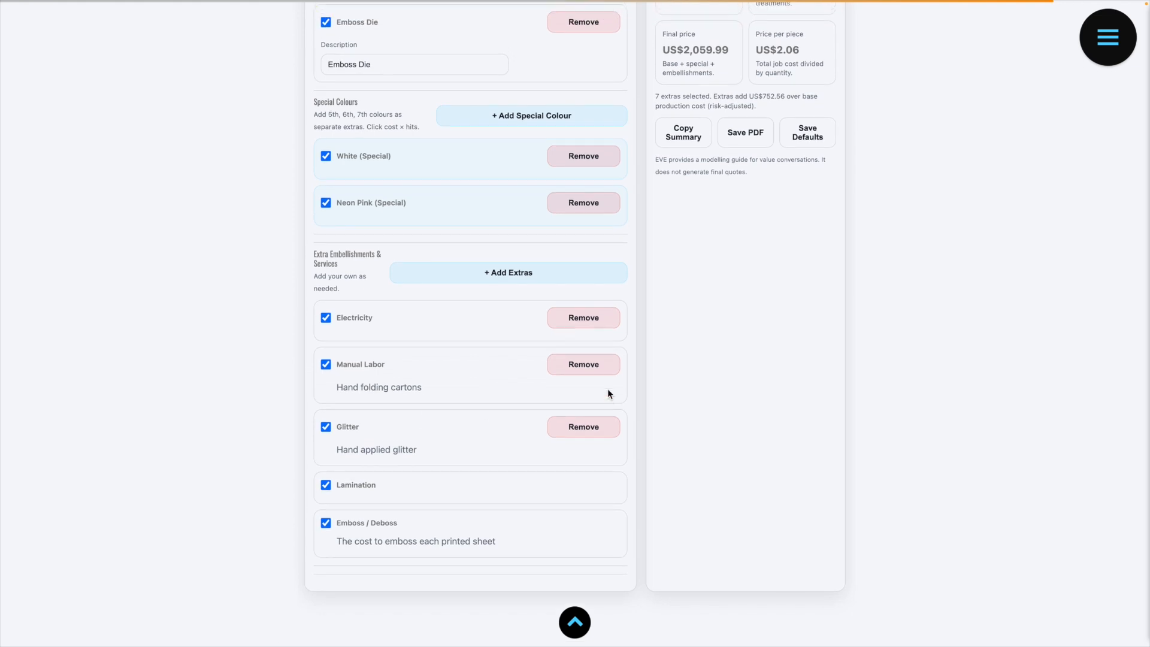
pyautogui.scroll(1, 662, 400)
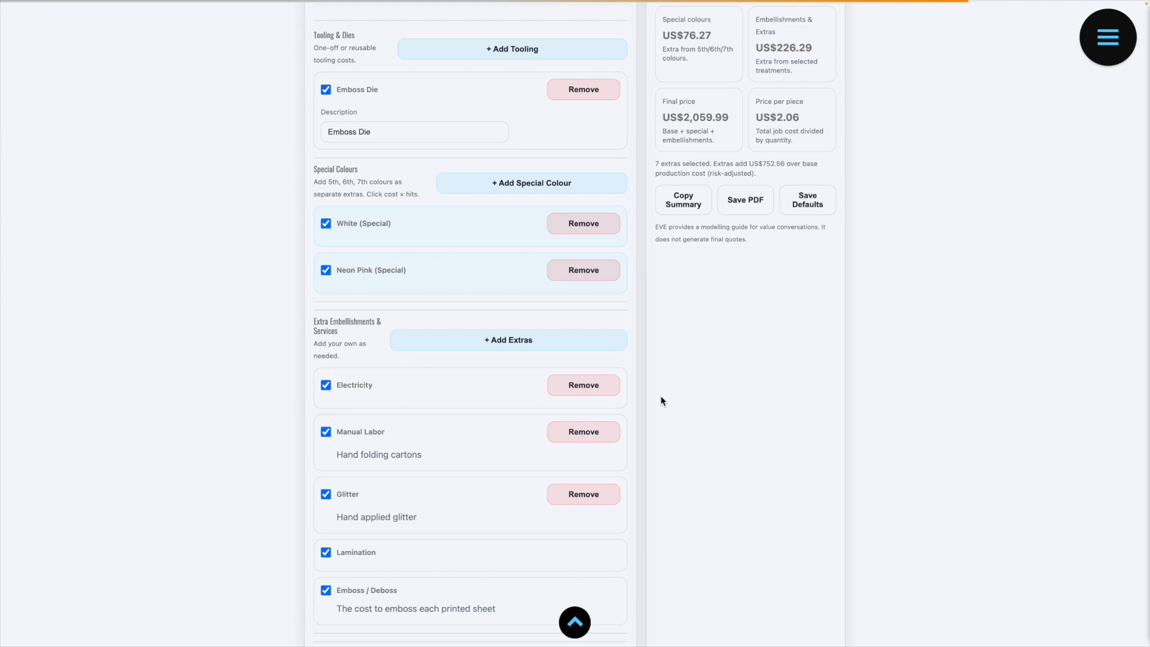
# Step: Switch the mode to Estimator and check the total cost, cost per piece and component breakdown
pyautogui.scroll(1, 662, 400)
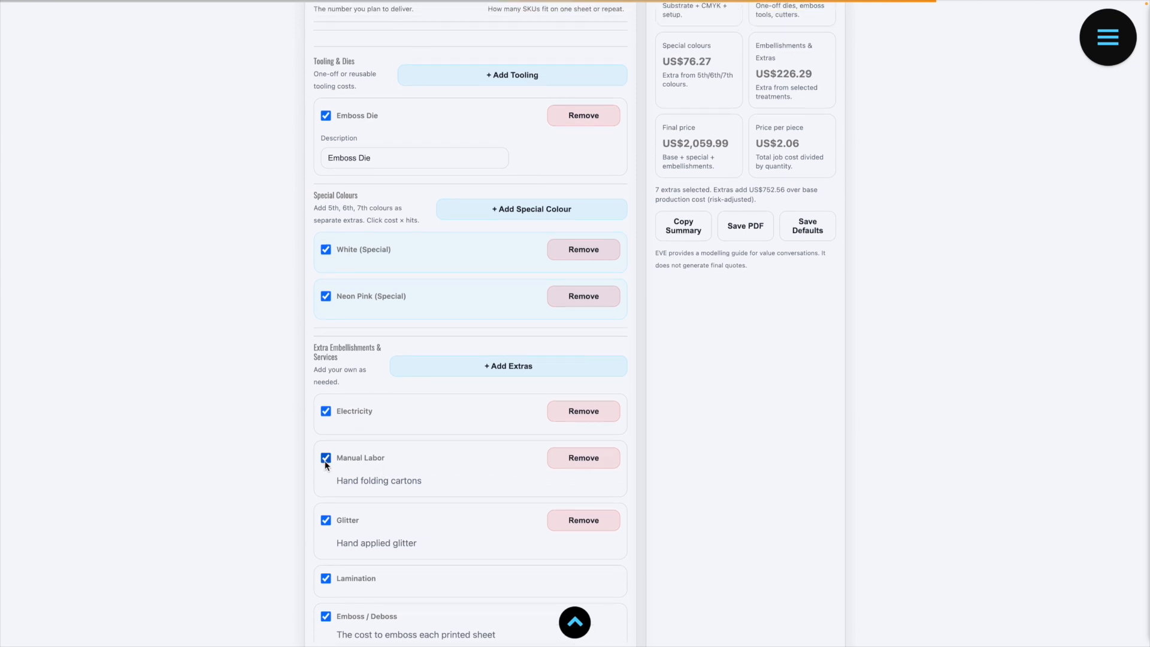
pyautogui.scroll(1, 659, 415)
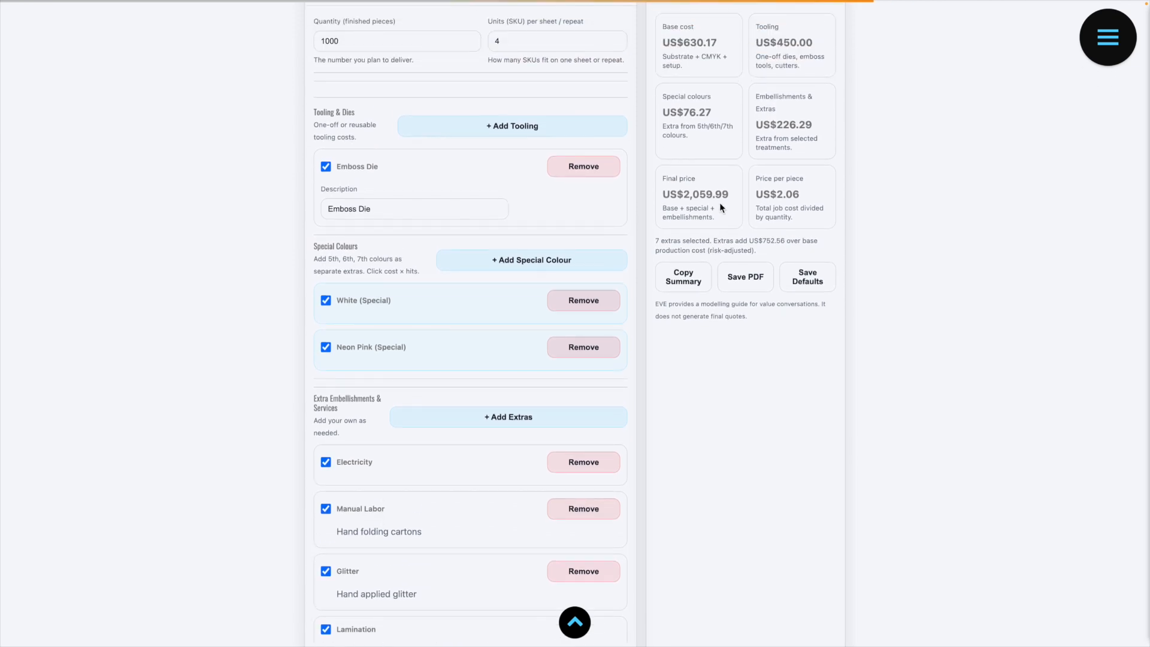
pyautogui.scroll(2, 720, 202)
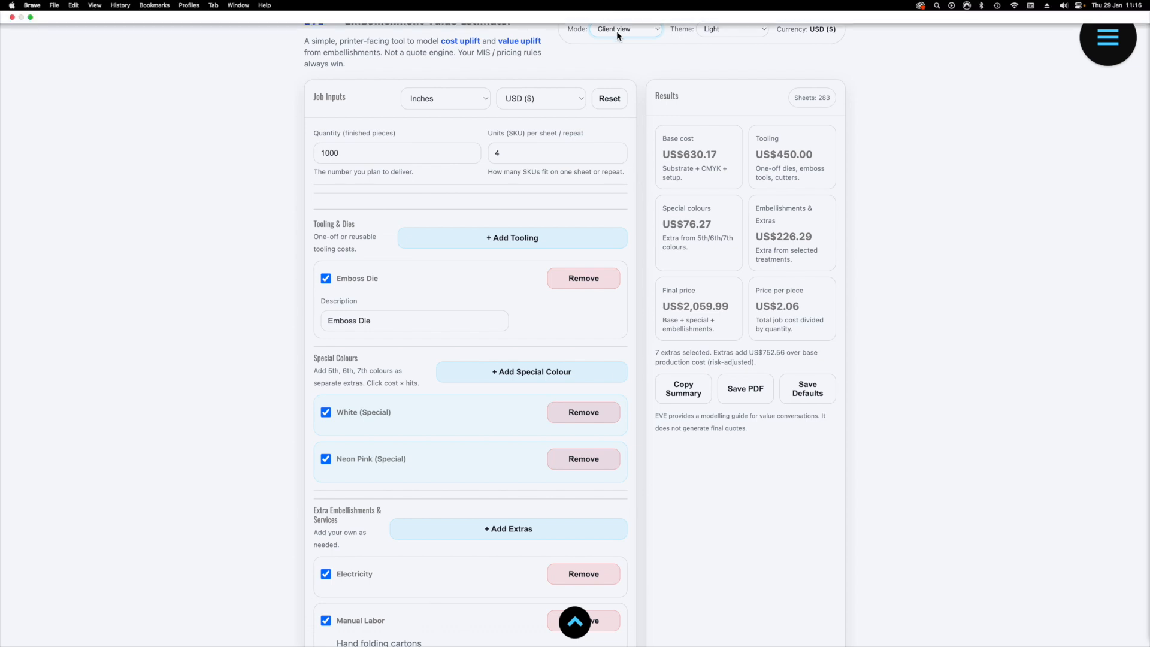
pyautogui.click(632, 34)
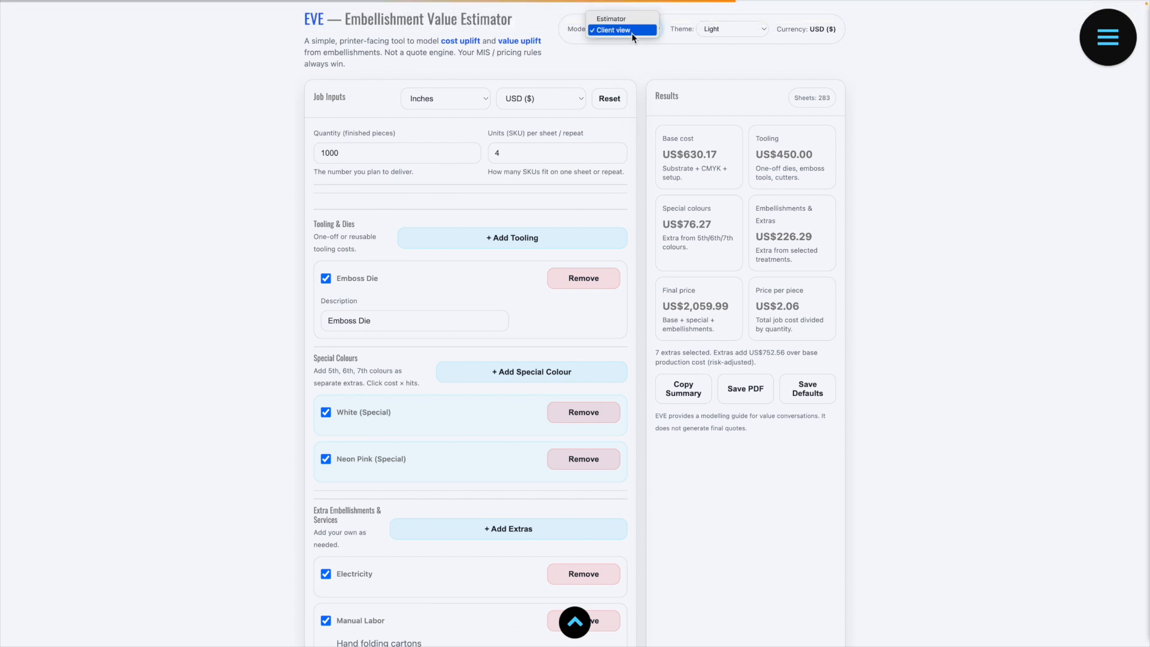
pyautogui.click(616, 20)
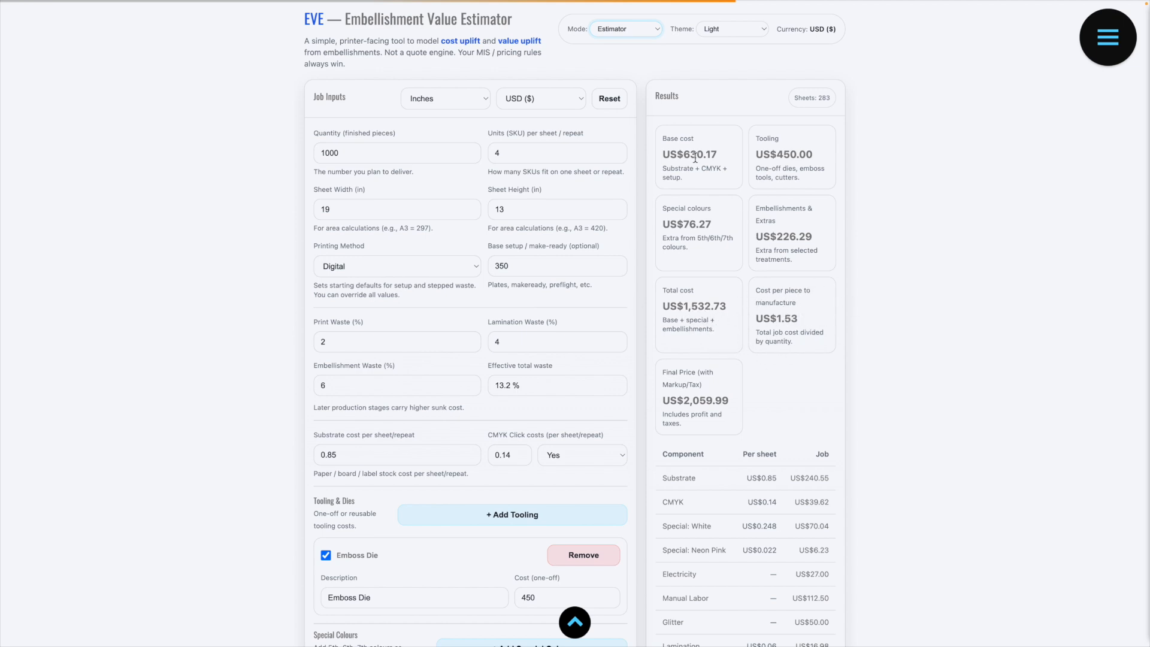
# Step: Return to Client view and examine the final price and price per piece shown to the client
pyautogui.click(618, 32)
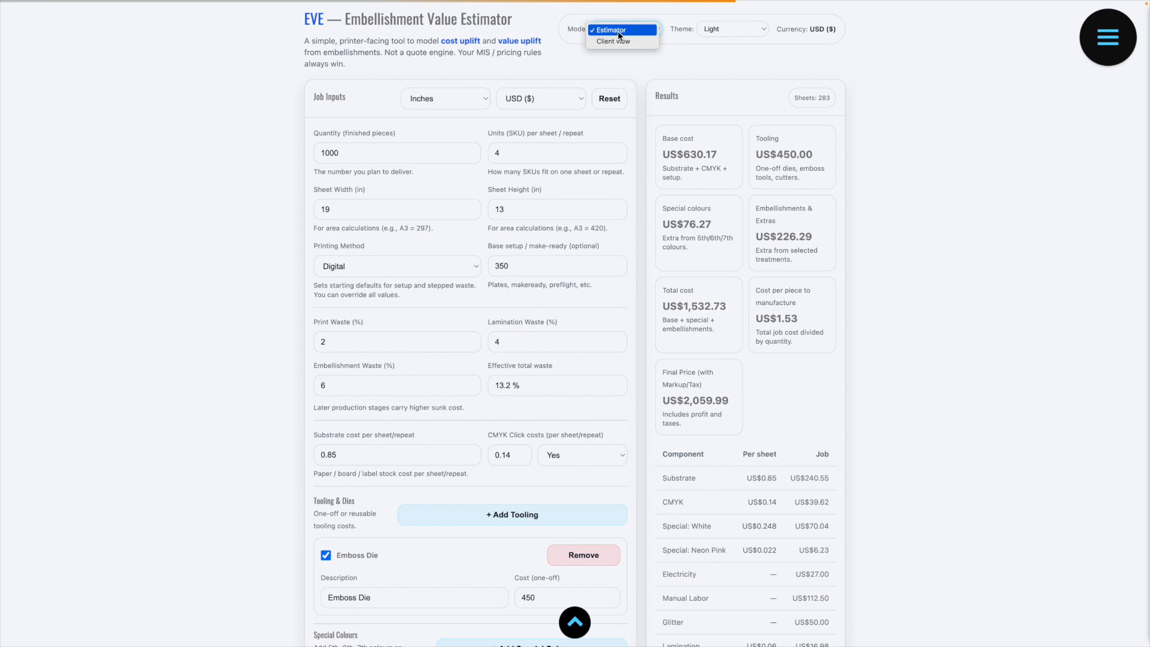
pyautogui.click(613, 40)
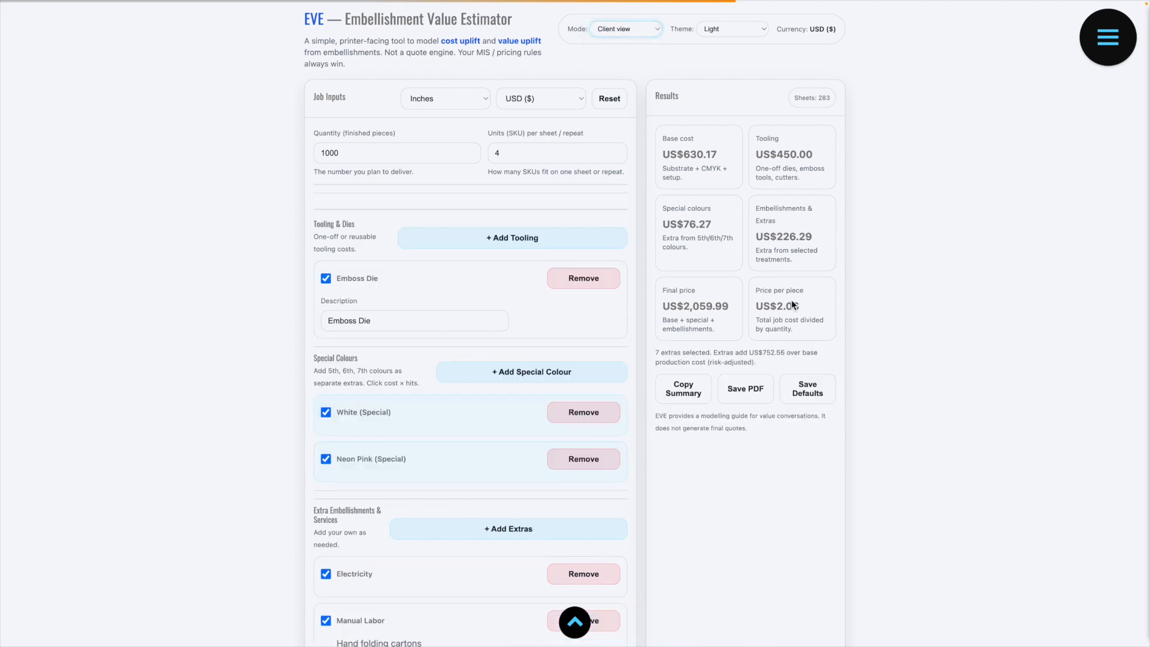
pyautogui.moveTo(777, 306); pyautogui.dragTo(800, 307)
pyautogui.moveTo(683, 306); pyautogui.dragTo(749, 308)
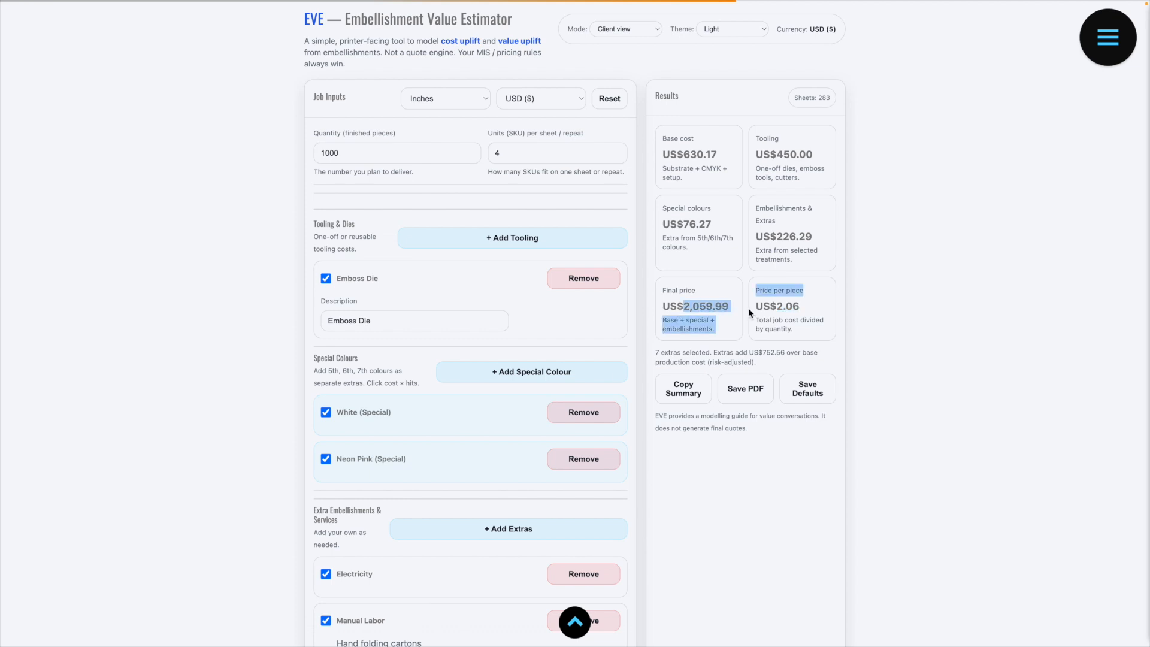
pyautogui.click(714, 306)
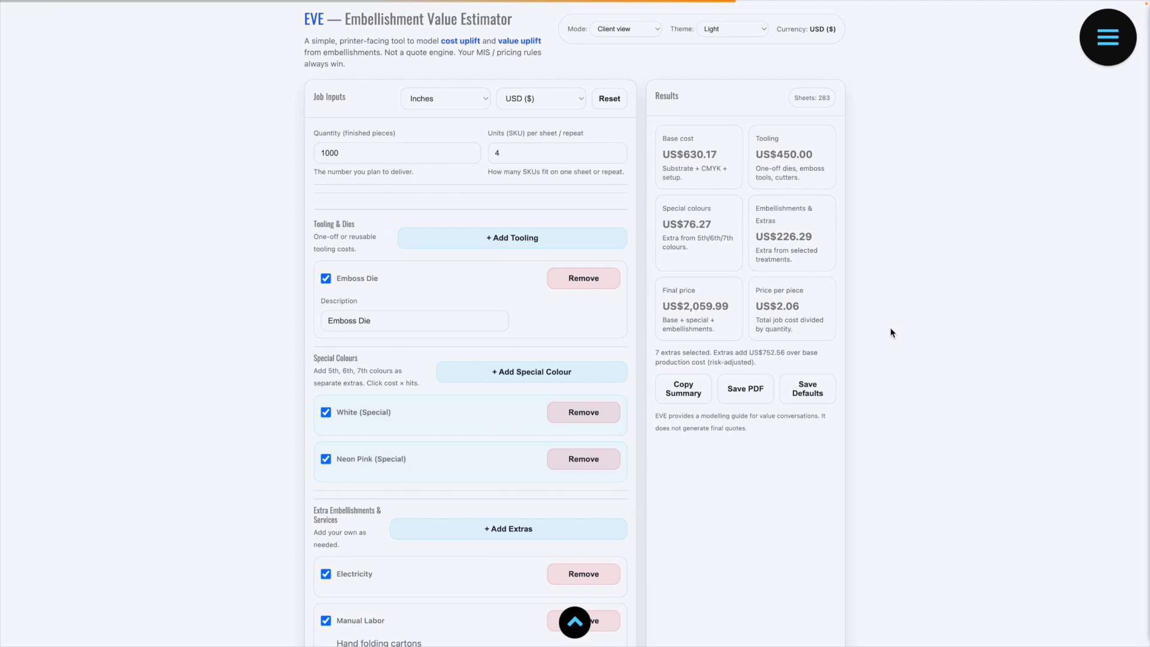
# Step: Exclude the Manual Labor extra and the Neon Pink special colour from the job while keeping their entries
pyautogui.scroll(-1, 666, 427)
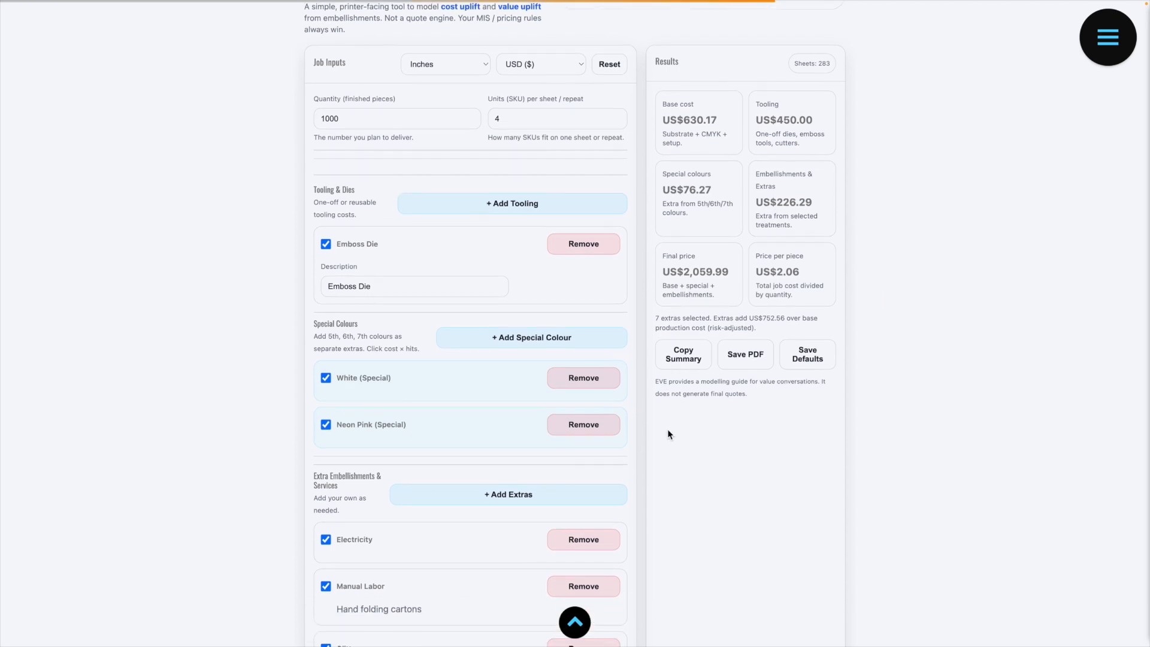
pyautogui.scroll(-2, 668, 434)
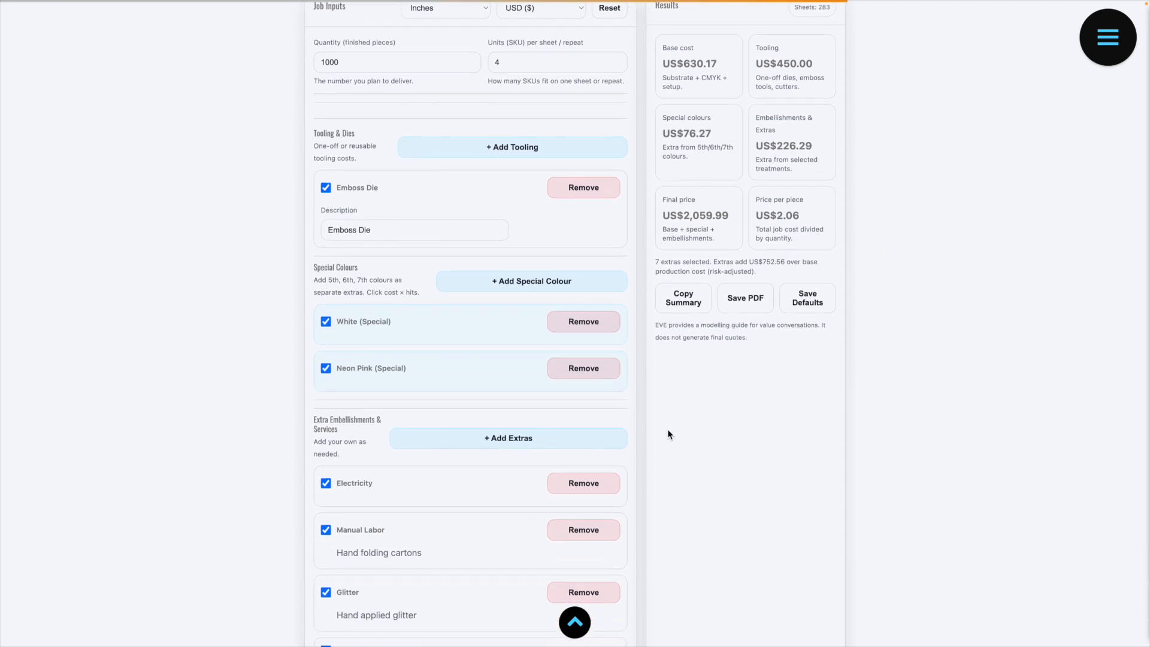
pyautogui.scroll(-1, 668, 434)
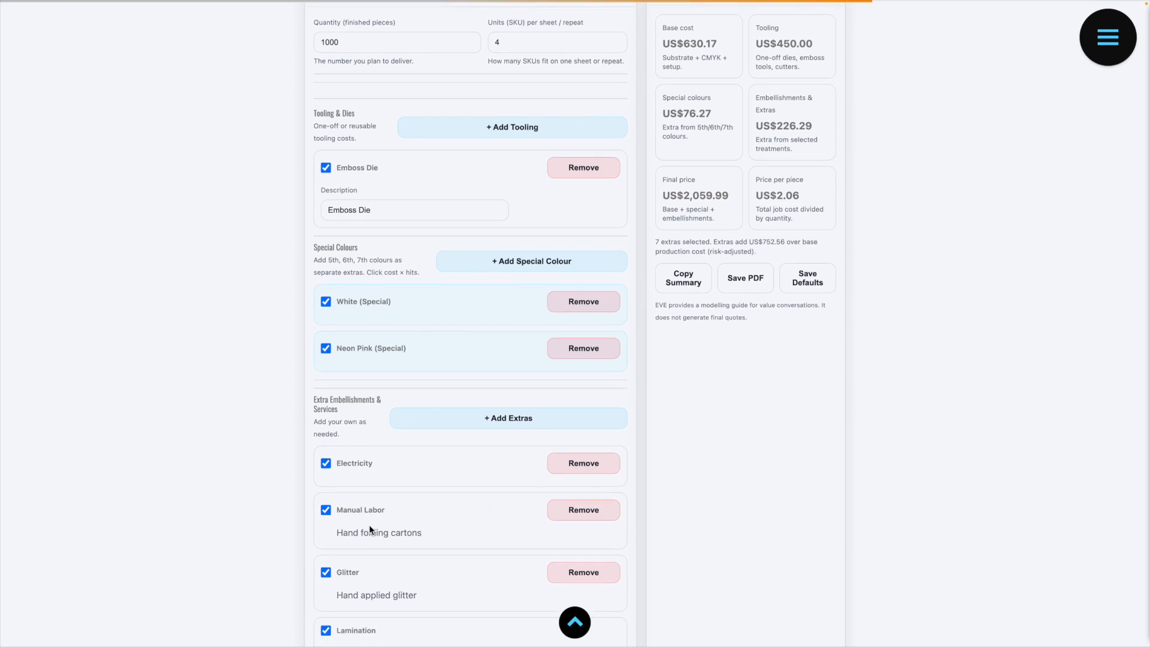
pyautogui.click(326, 509)
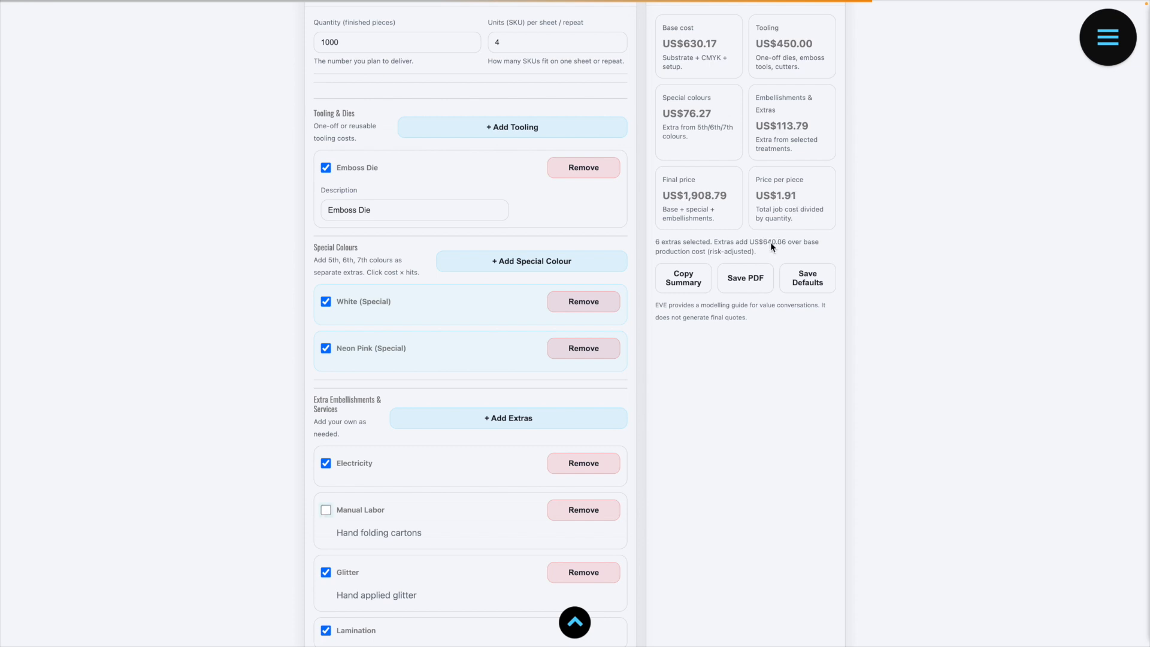
pyautogui.scroll(-1, 683, 382)
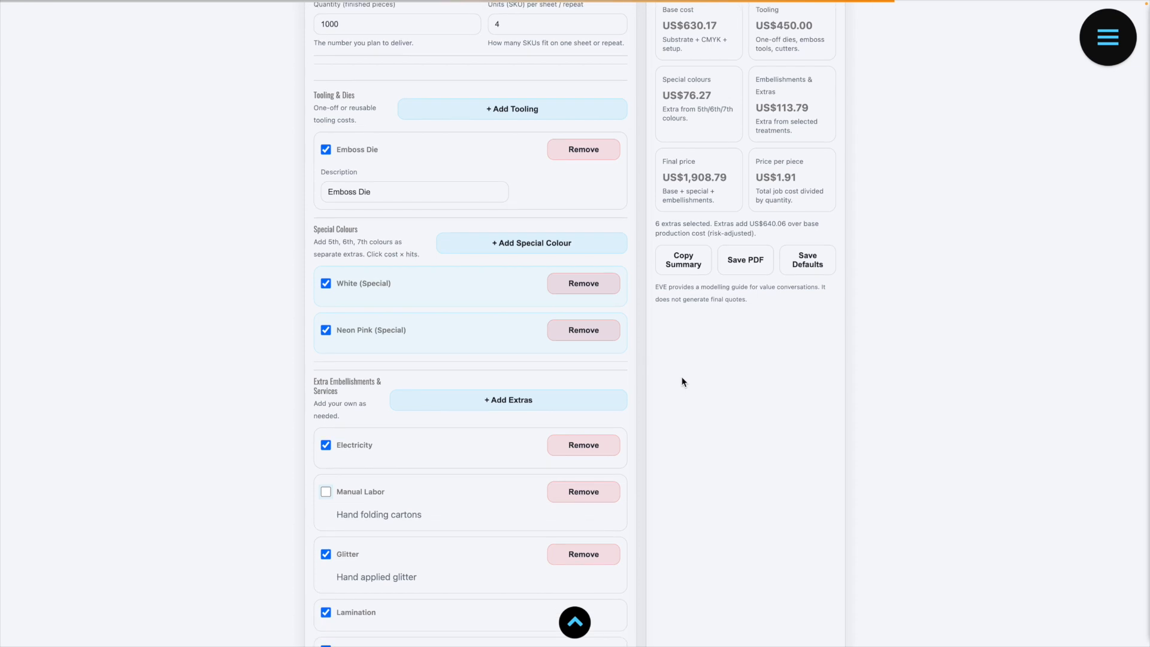
pyautogui.click(326, 331)
# Step: Switch to Estimator mode and set the White special colour to 2 hits
pyautogui.scroll(4, 692, 369)
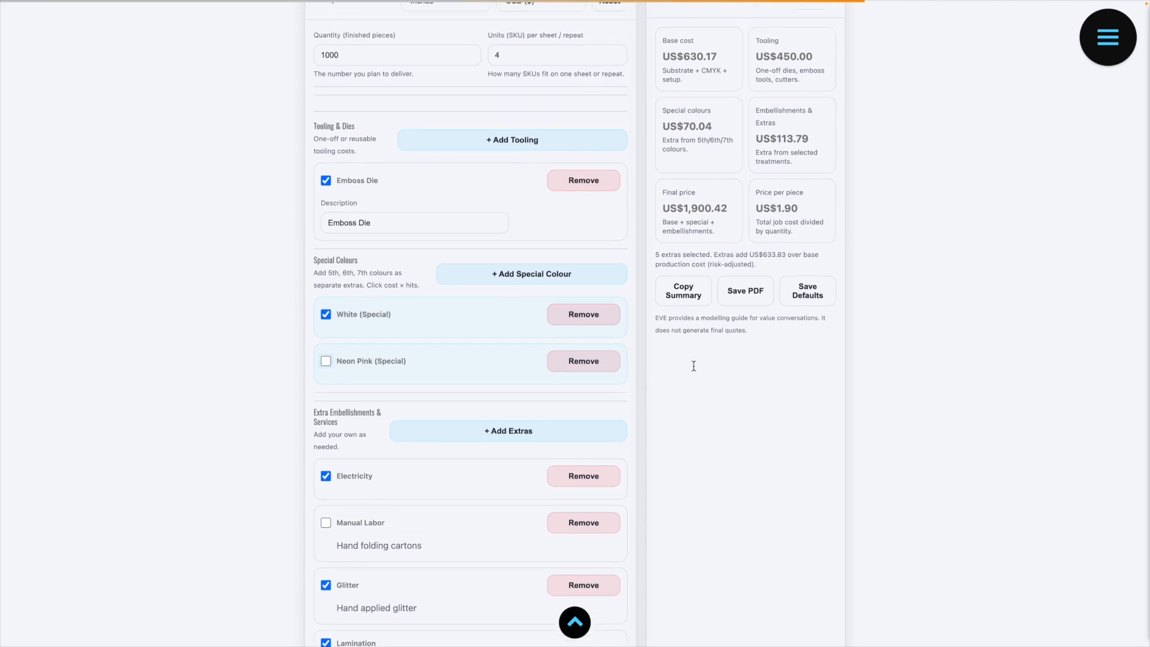
pyautogui.click(626, 109)
pyautogui.click(623, 100)
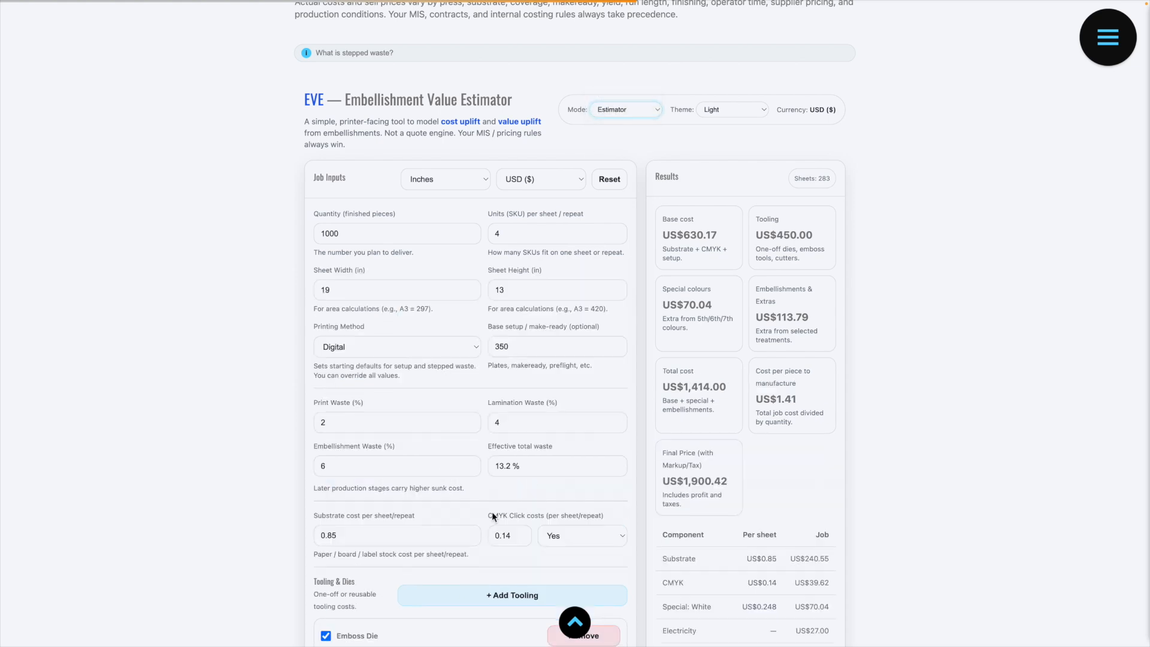
pyautogui.scroll(-7, 440, 458)
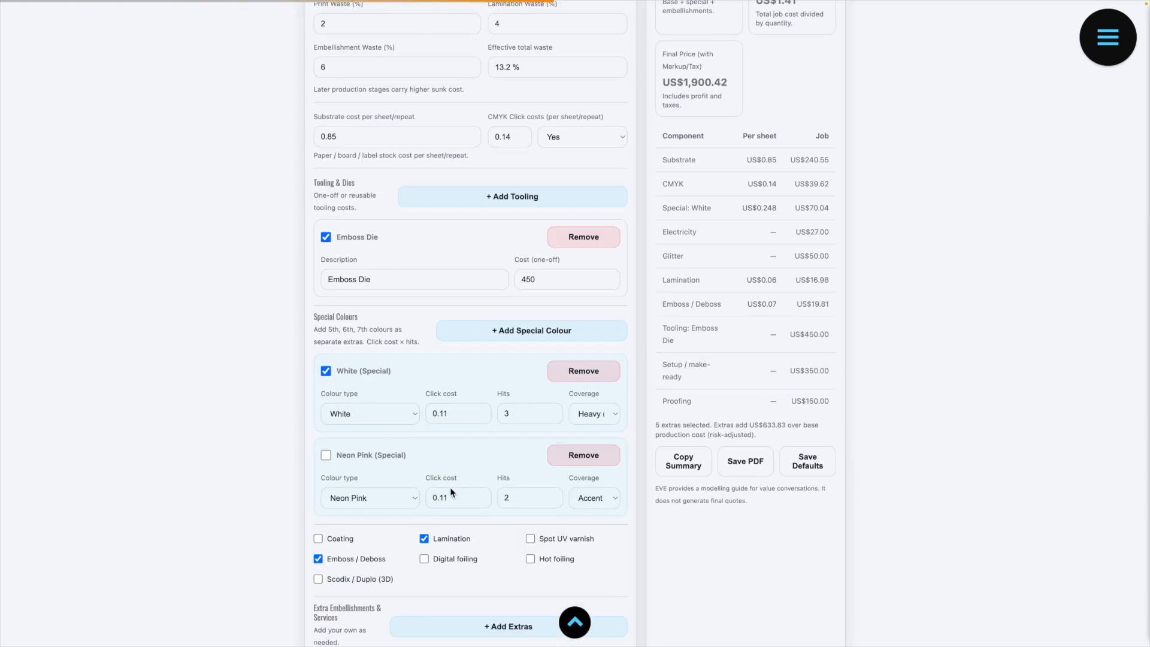
pyautogui.click(552, 386)
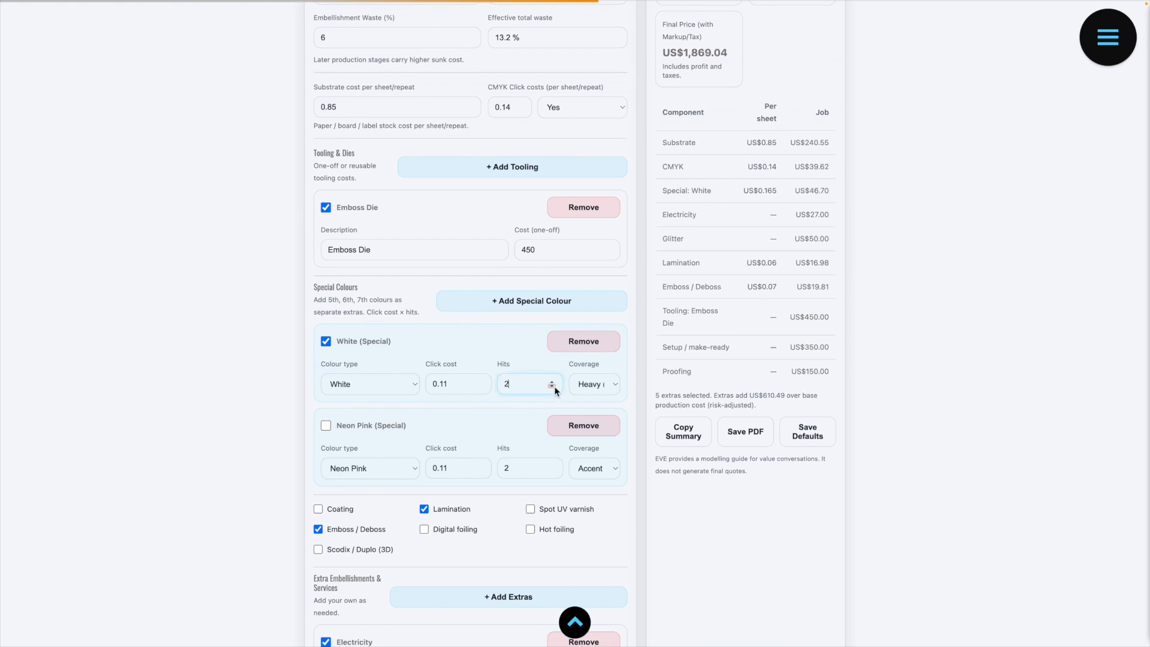
# Step: Set the mode to Client view again for the revised estimate
pyautogui.scroll(9, 512, 346)
pyautogui.click(623, 215)
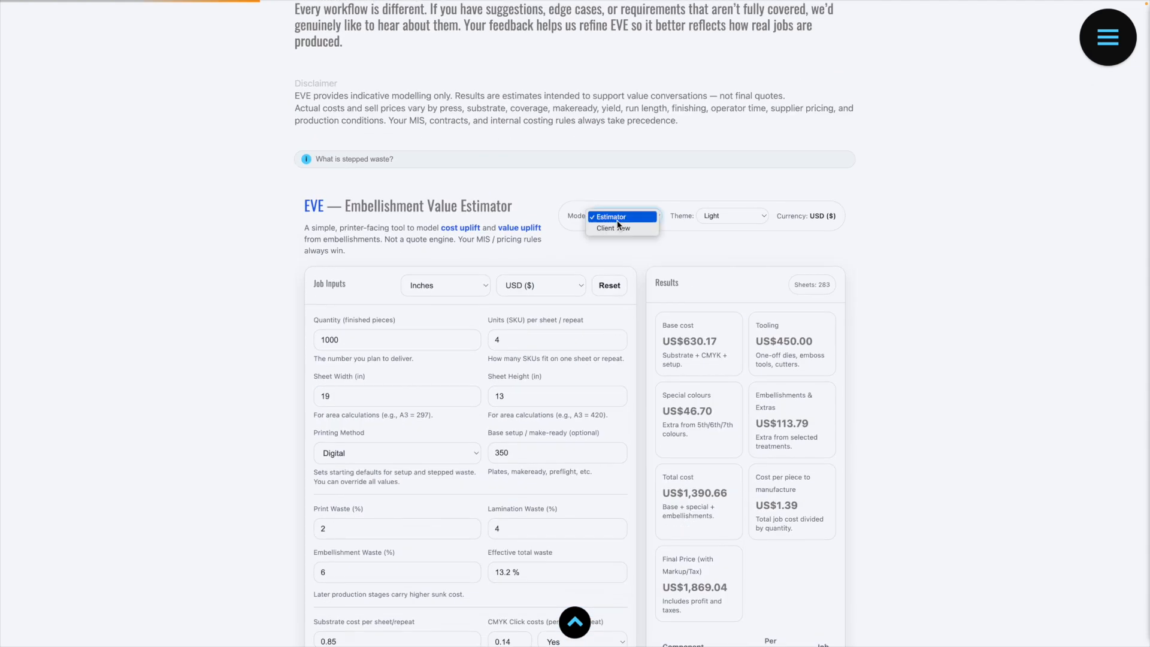
pyautogui.click(616, 229)
pyautogui.scroll(-2, 830, 396)
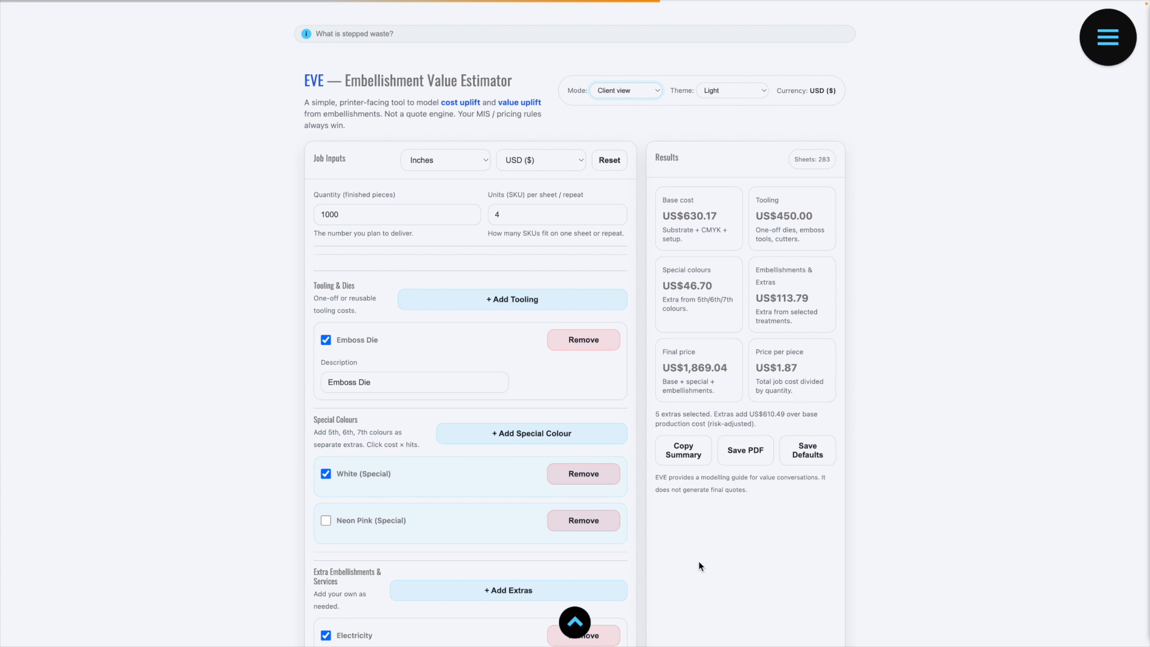
# Step: Exclude the Emboss Die tooling from the job while keeping its entry
pyautogui.scroll(-1, 699, 562)
pyautogui.scroll(-2, 698, 562)
pyautogui.scroll(-1, 698, 560)
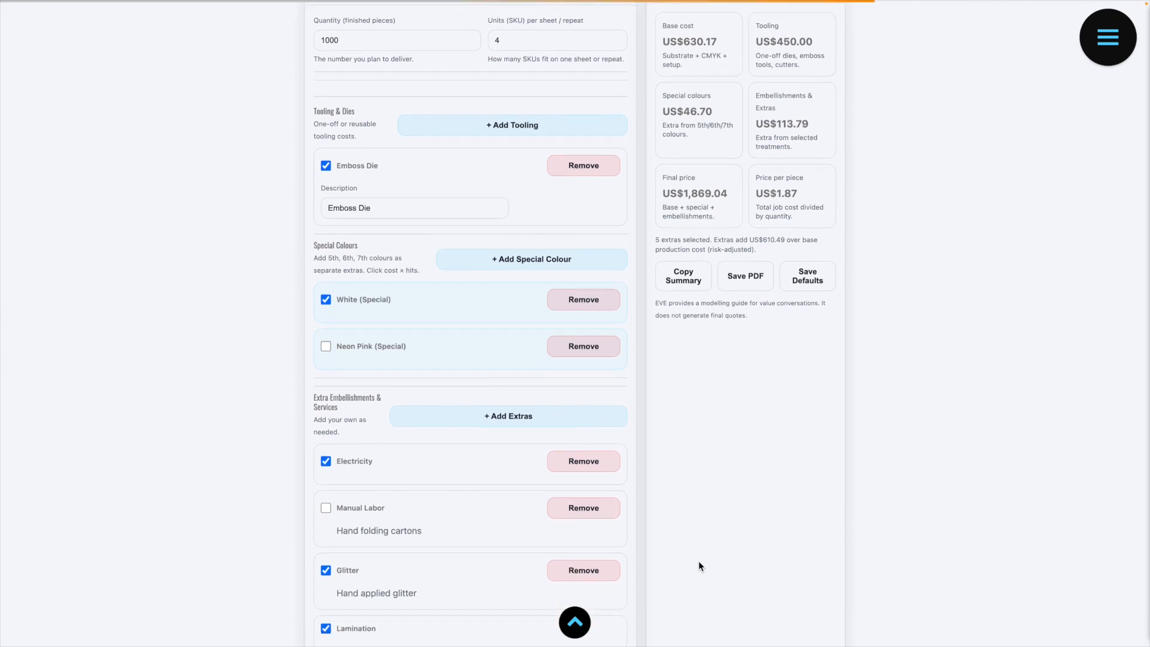
pyautogui.click(326, 166)
pyautogui.scroll(4, 359, 204)
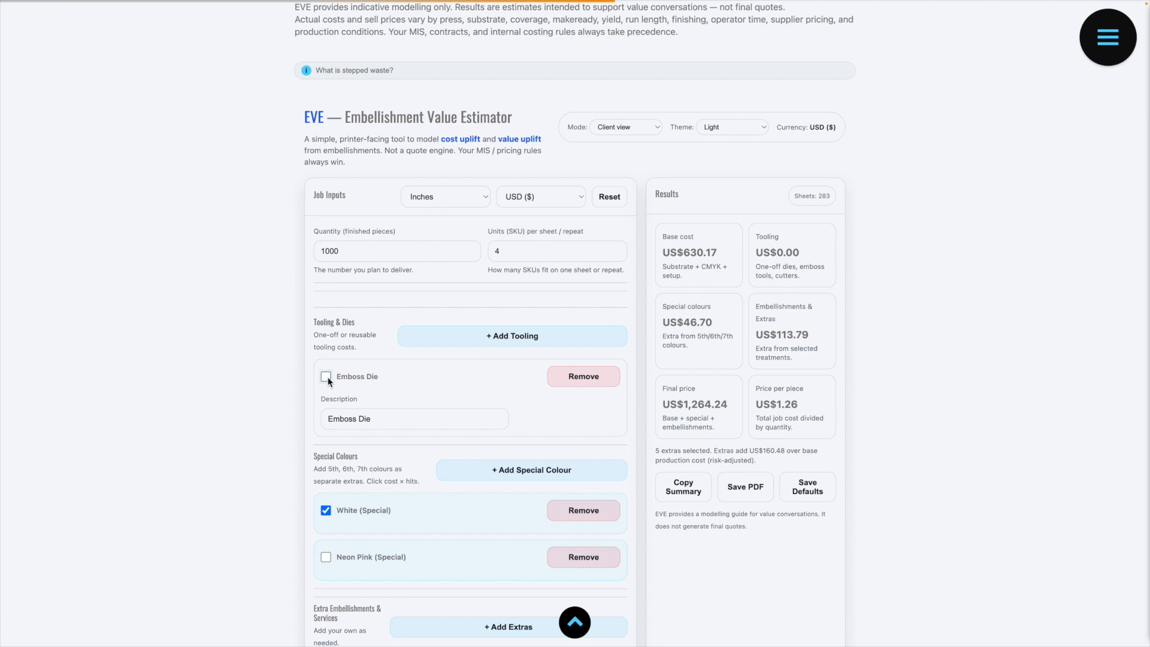
pyautogui.click(327, 377)
pyautogui.click(326, 379)
# Step: Check the remaining extras, copy the Client view summary, and paste it into a blank TextEdit document outside the full-screen browser
pyautogui.scroll(-3, 695, 475)
pyautogui.scroll(-4, 696, 476)
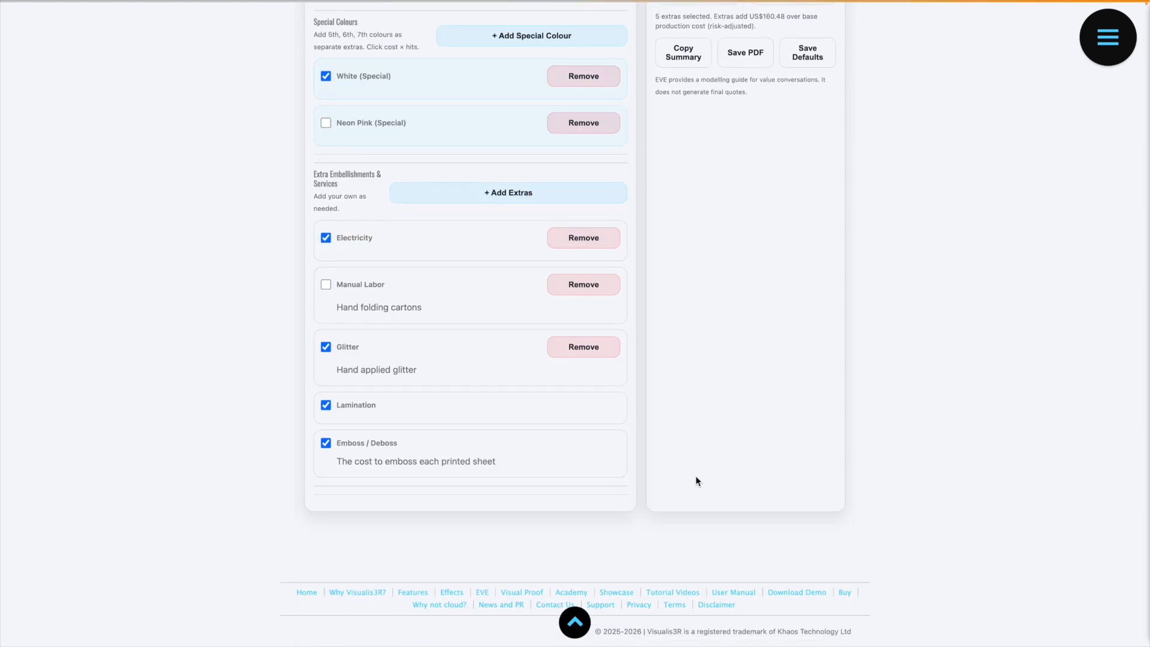
pyautogui.scroll(8, 695, 476)
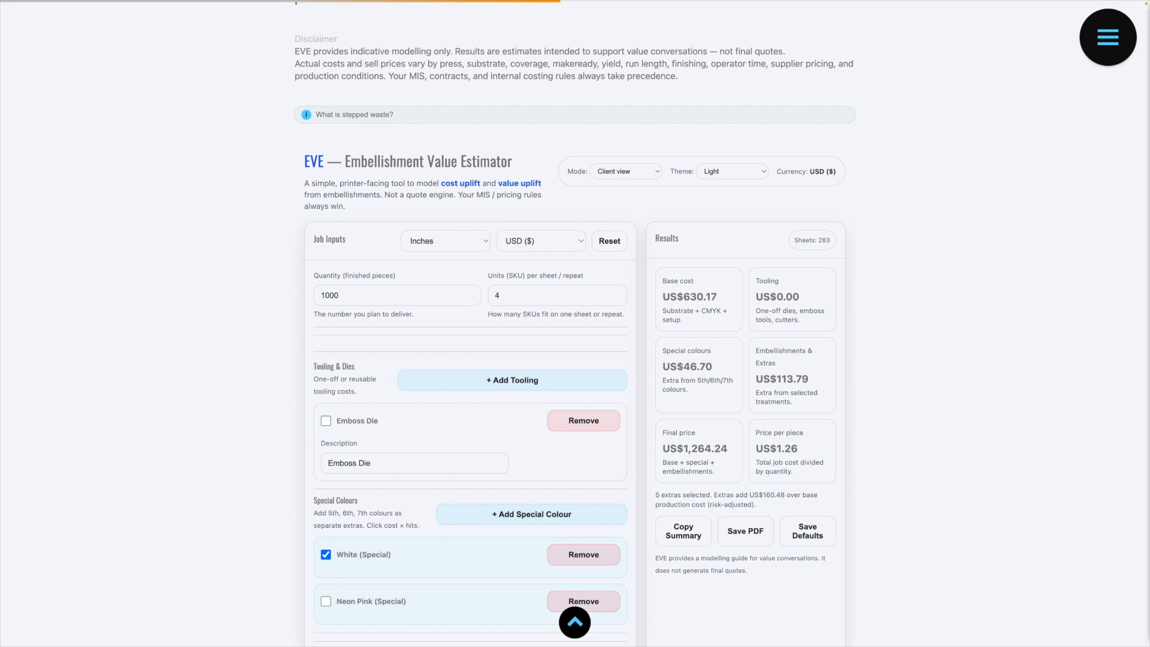
pyautogui.click(674, 528)
pyautogui.moveTo(228, 3)
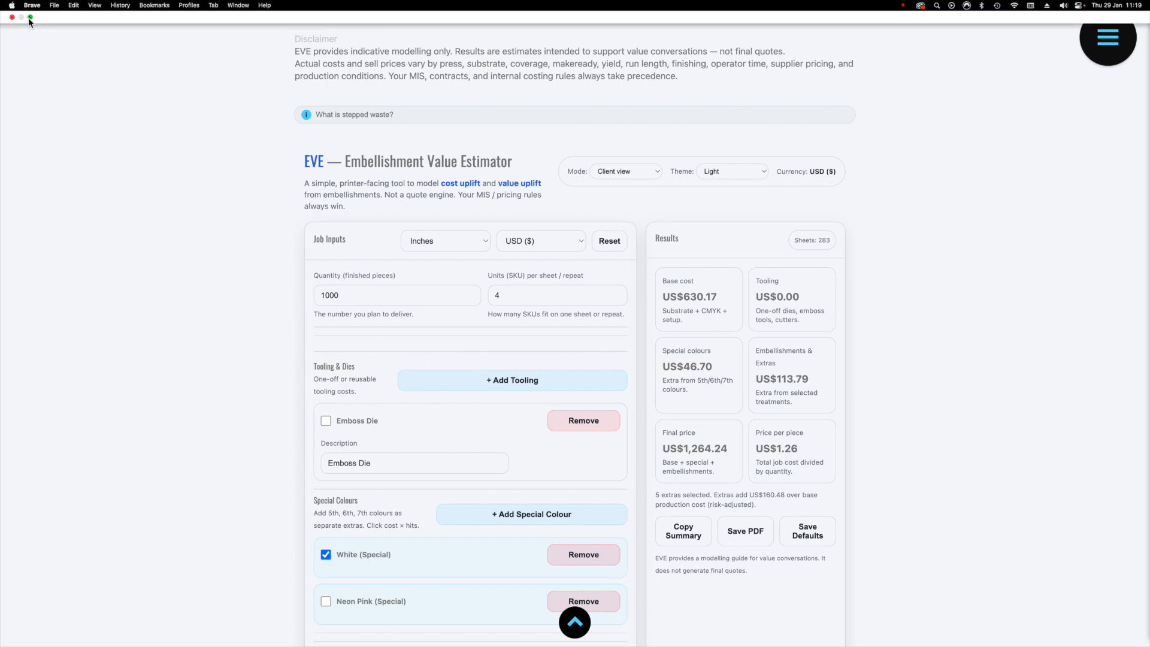
pyautogui.click(30, 17)
pyautogui.moveTo(521, 3); pyautogui.dragTo(376, 9)
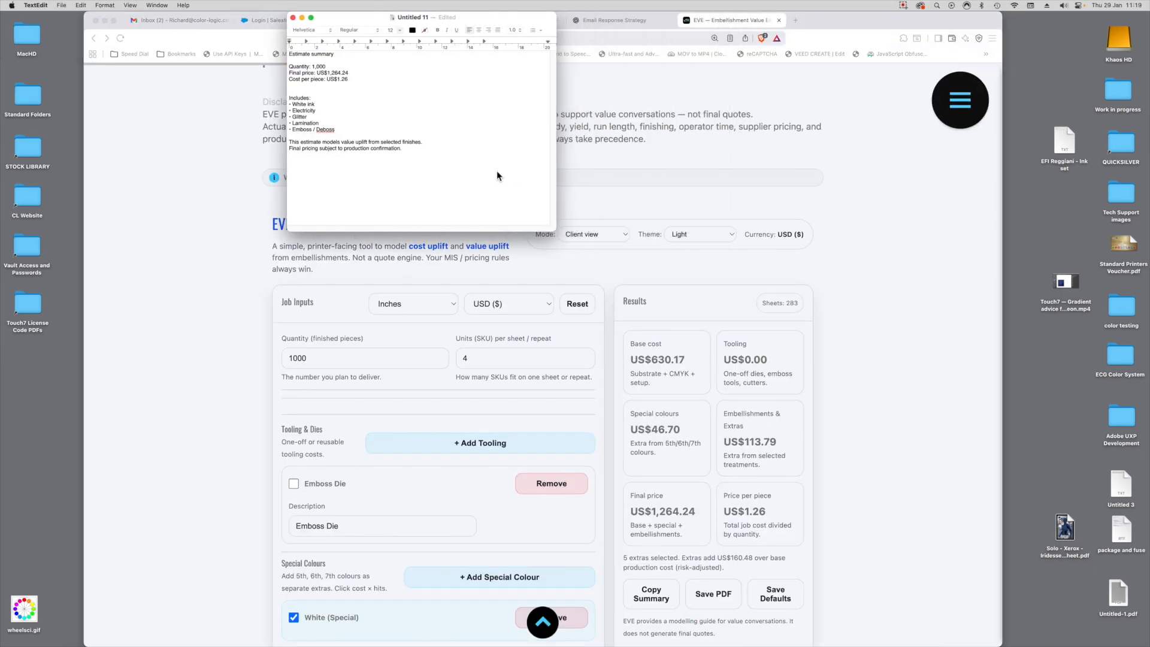
# Step: Enlarge all of the pasted summary text to 28 points and resize and reposition the TextEdit window for reading
pyautogui.press('super+a')
pyautogui.press('super+plus')
pyautogui.press('super+plus')
pyautogui.press('super+plus')
pyautogui.press('super+plus')
pyautogui.press('super+plus')
pyautogui.press('super+plus')
pyautogui.press('super+plus')
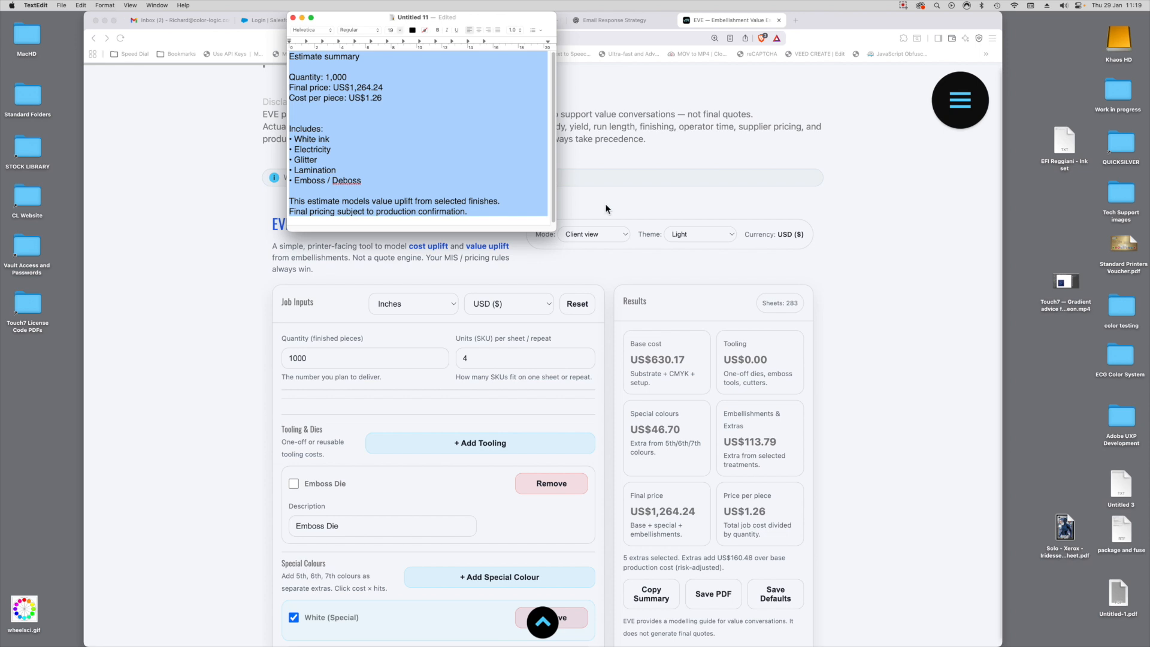
pyautogui.moveTo(556, 235); pyautogui.dragTo(642, 411)
pyautogui.press('super+plus')
pyautogui.press('super+plus')
pyautogui.press('super+plus')
pyautogui.press('super+plus')
pyautogui.press('super+plus')
pyautogui.press('super+plus')
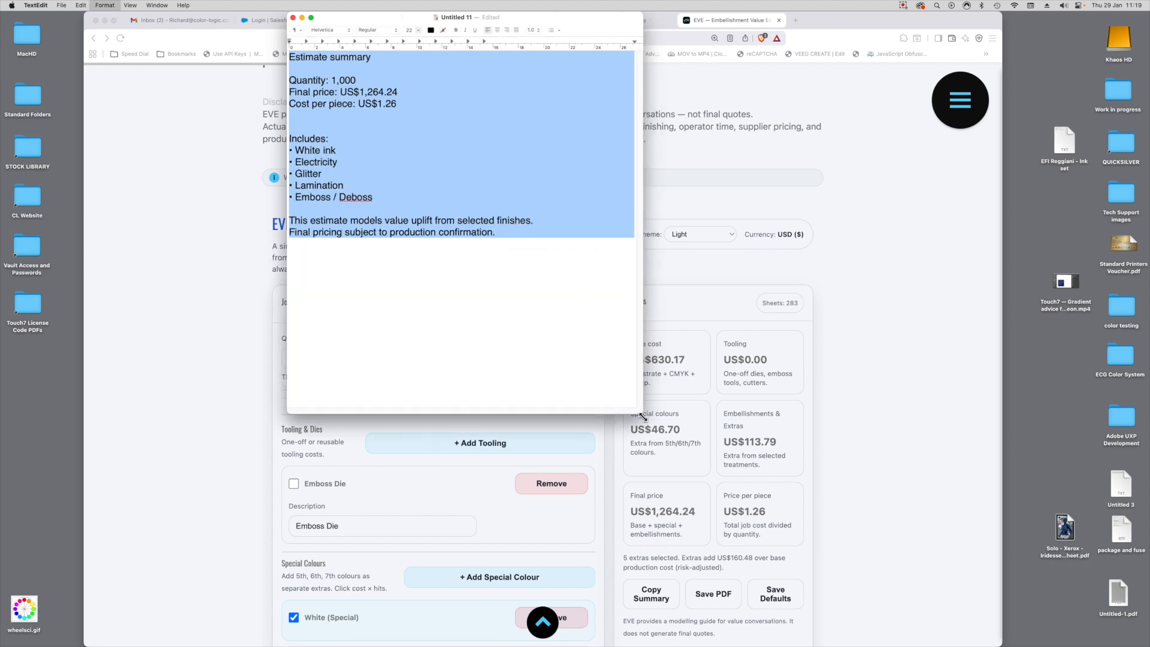
pyautogui.press('super+plus')
pyautogui.press('super+plus')
pyautogui.press('super+plus')
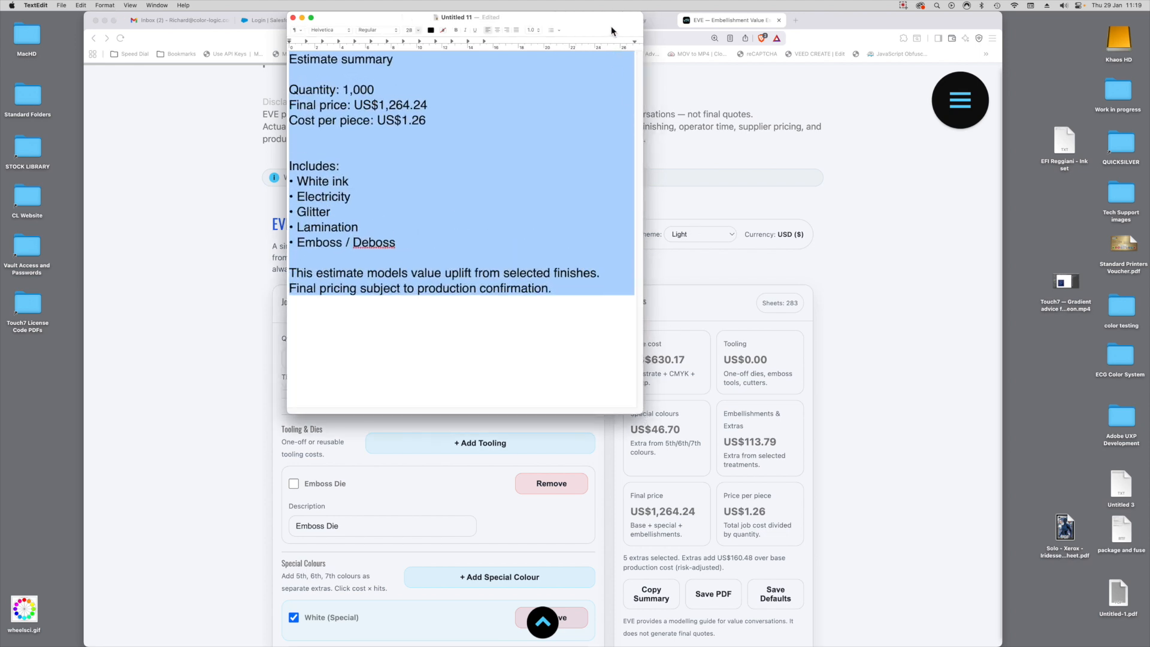
pyautogui.moveTo(609, 20); pyautogui.dragTo(577, 20)
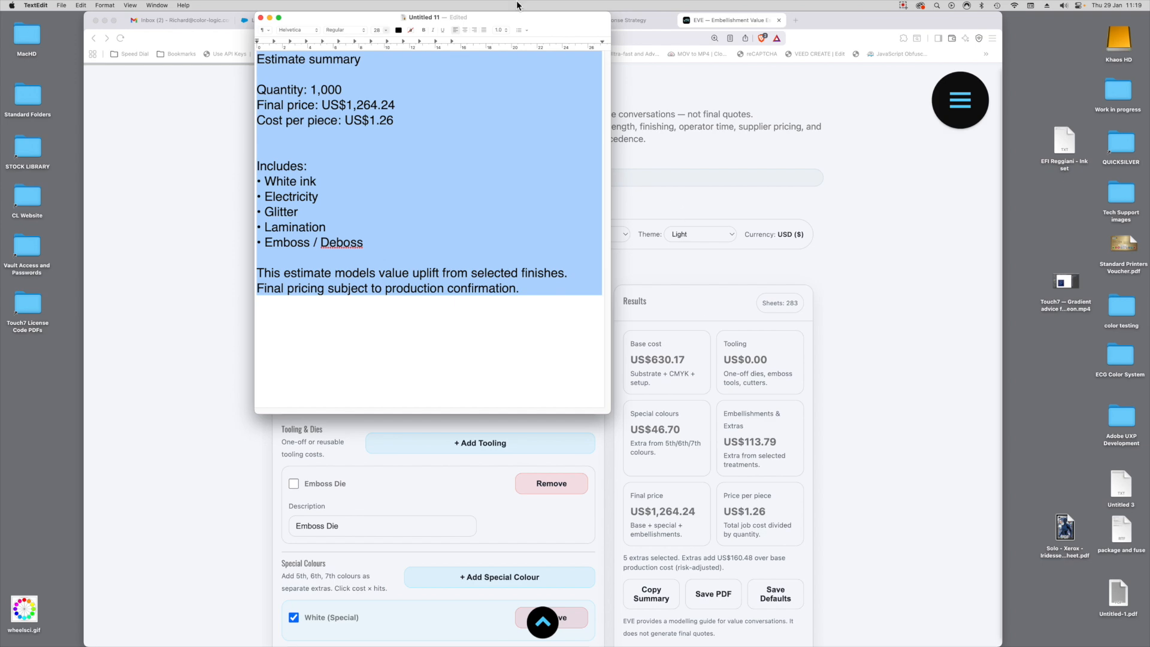
# Step: Switch back to EVE in the browser, set the mode to Estimator, and copy the detailed summary
pyautogui.click(770, 195)
pyautogui.click(602, 236)
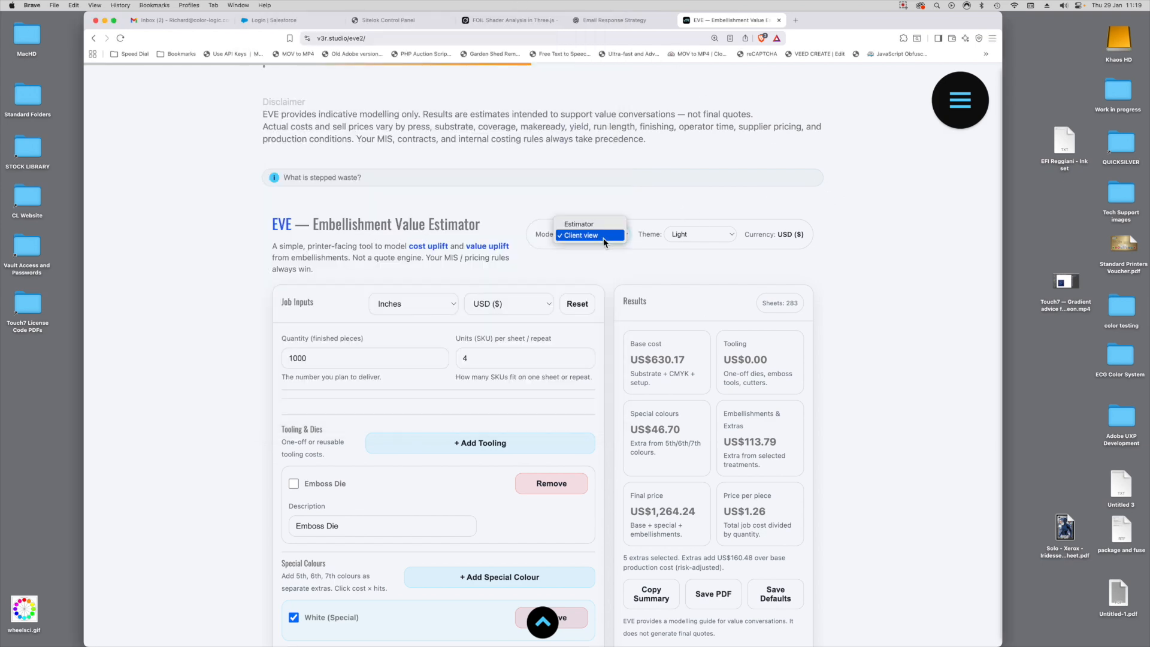
pyautogui.click(602, 225)
pyautogui.scroll(-6, 689, 551)
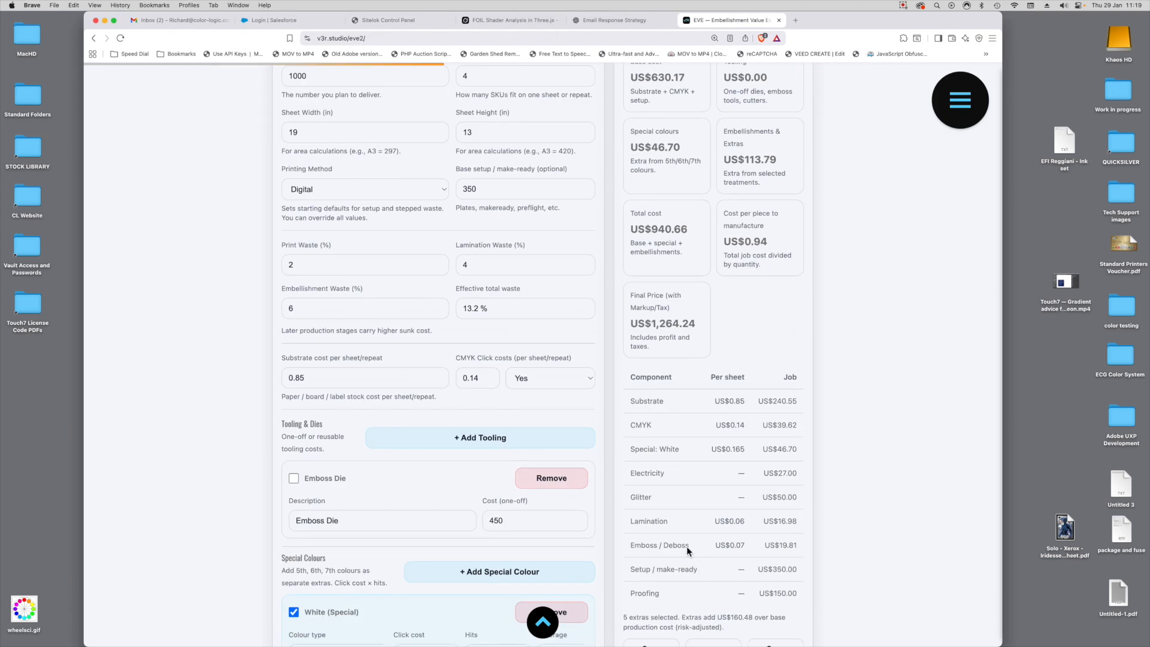
pyautogui.scroll(-2, 667, 383)
pyautogui.click(652, 464)
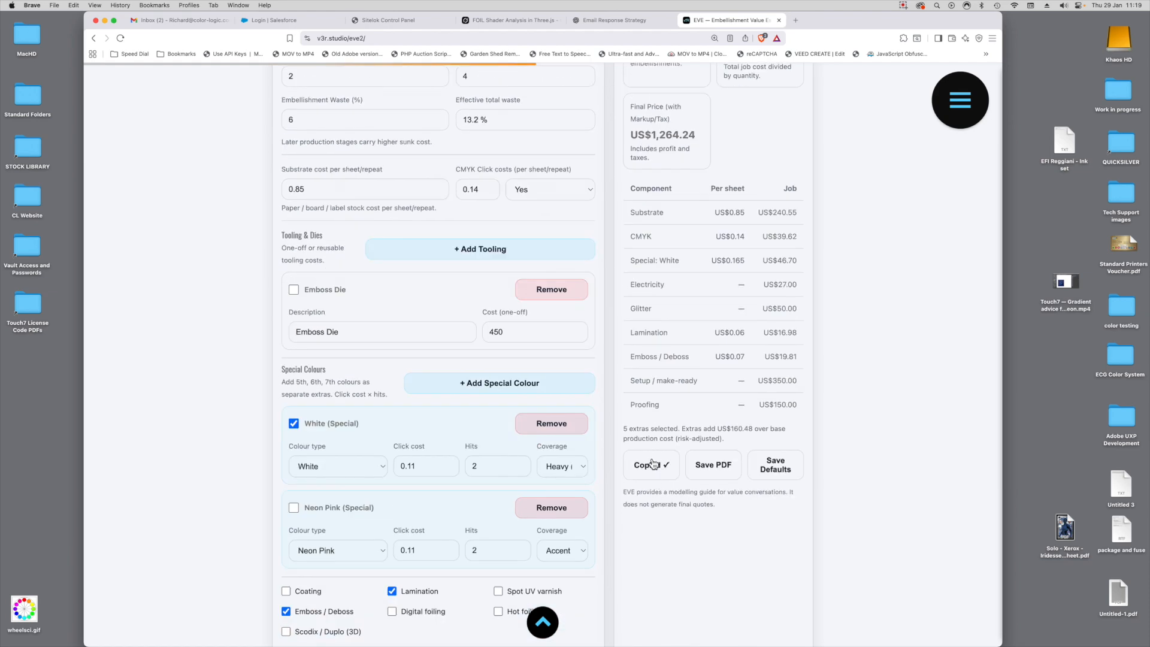
# Step: Replace the client summary in TextEdit with the copied Estimator summary and enlarge the window to fit it
pyautogui.press('super+Tab')
pyautogui.click(419, 286)
pyautogui.press('super+a')
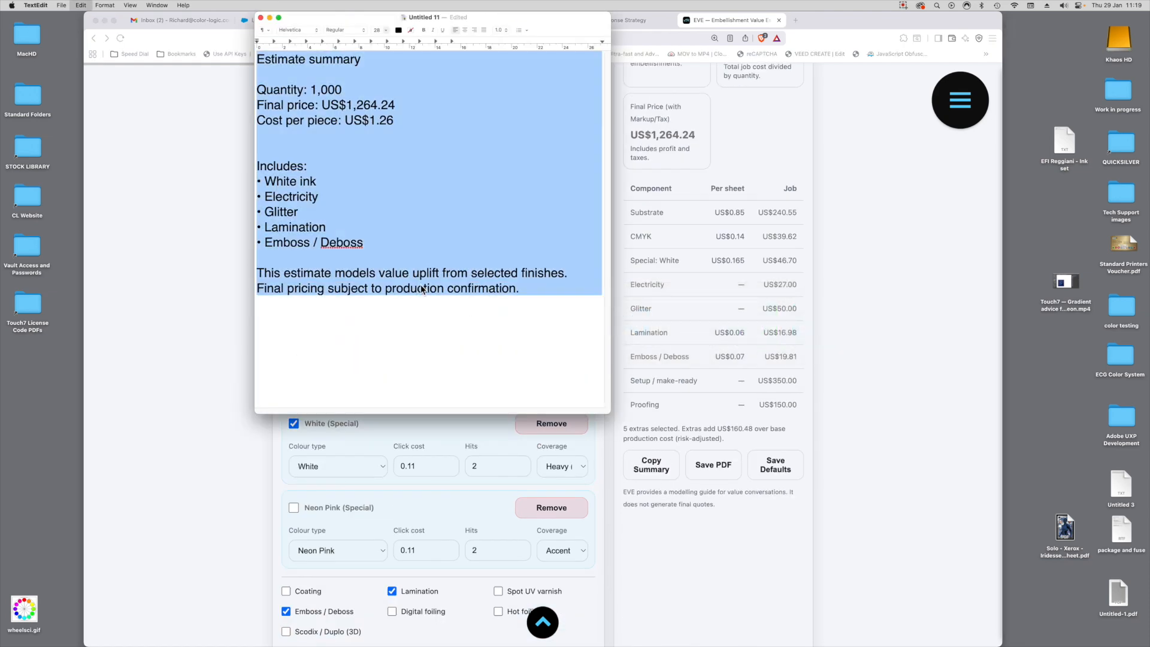
pyautogui.press('super+v')
pyautogui.moveTo(608, 415); pyautogui.dragTo(928, 573)
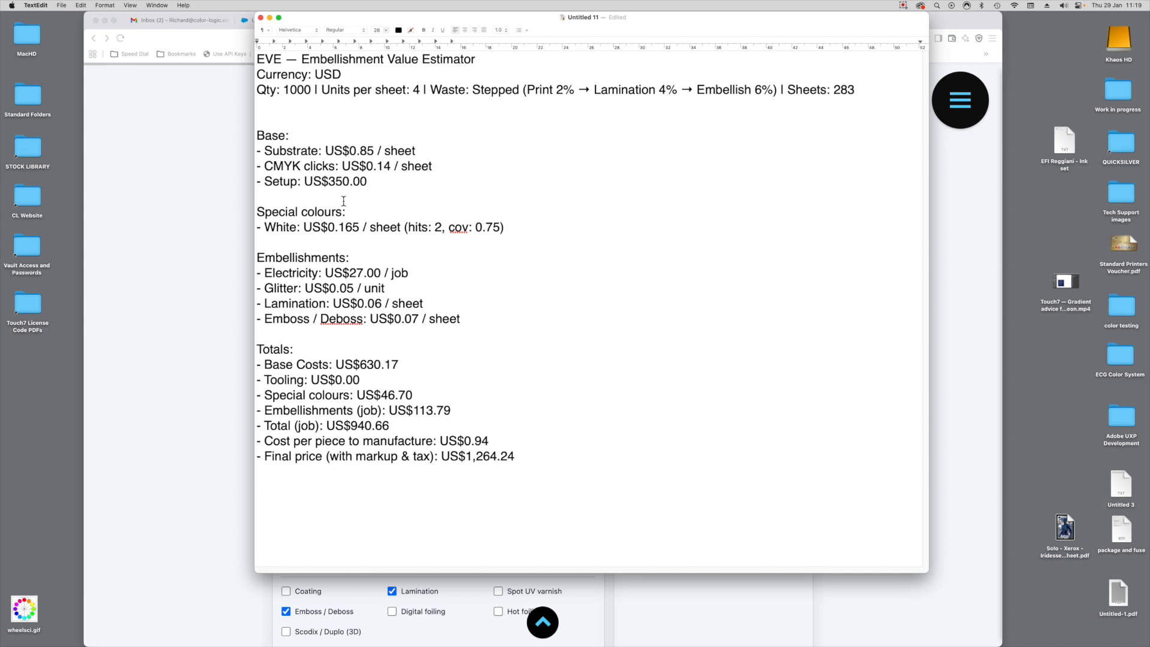
# Step: Examine the White special colour line and the job total, final price and cost-per-piece lines in the pasted Estimator summary
pyautogui.click(509, 234)
pyautogui.moveTo(509, 235); pyautogui.dragTo(245, 227)
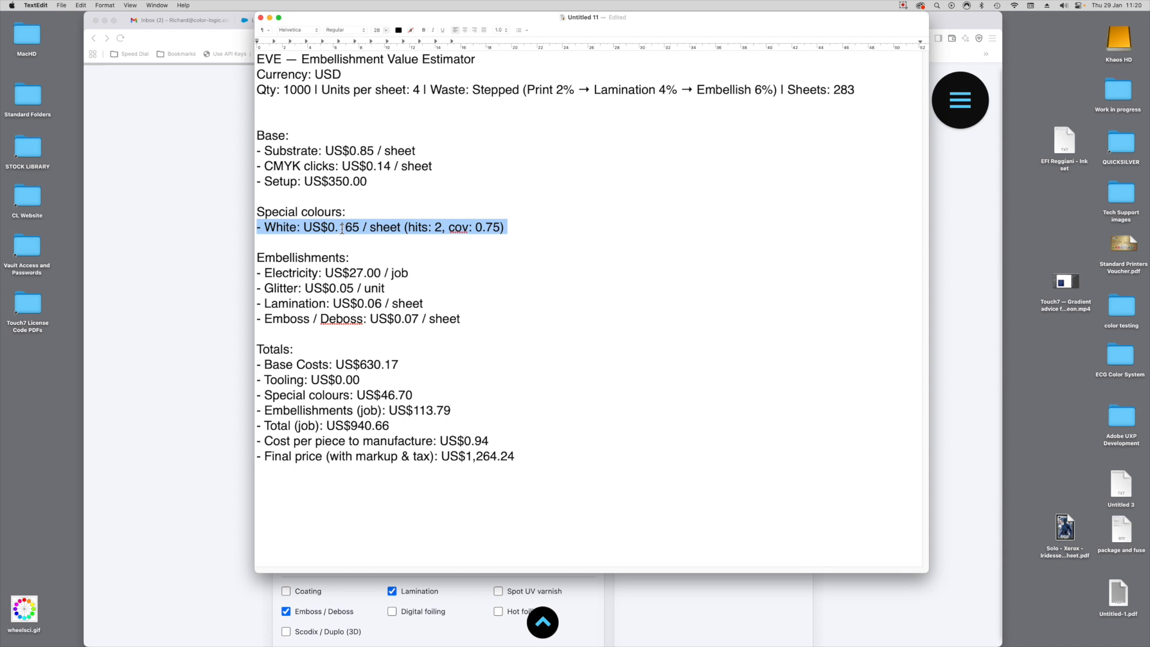
pyautogui.click(513, 227)
pyautogui.moveTo(513, 228); pyautogui.dragTo(251, 230)
pyautogui.moveTo(394, 425); pyautogui.dragTo(245, 425)
pyautogui.moveTo(522, 464); pyautogui.dragTo(225, 450)
pyautogui.moveTo(489, 442); pyautogui.dragTo(253, 440)
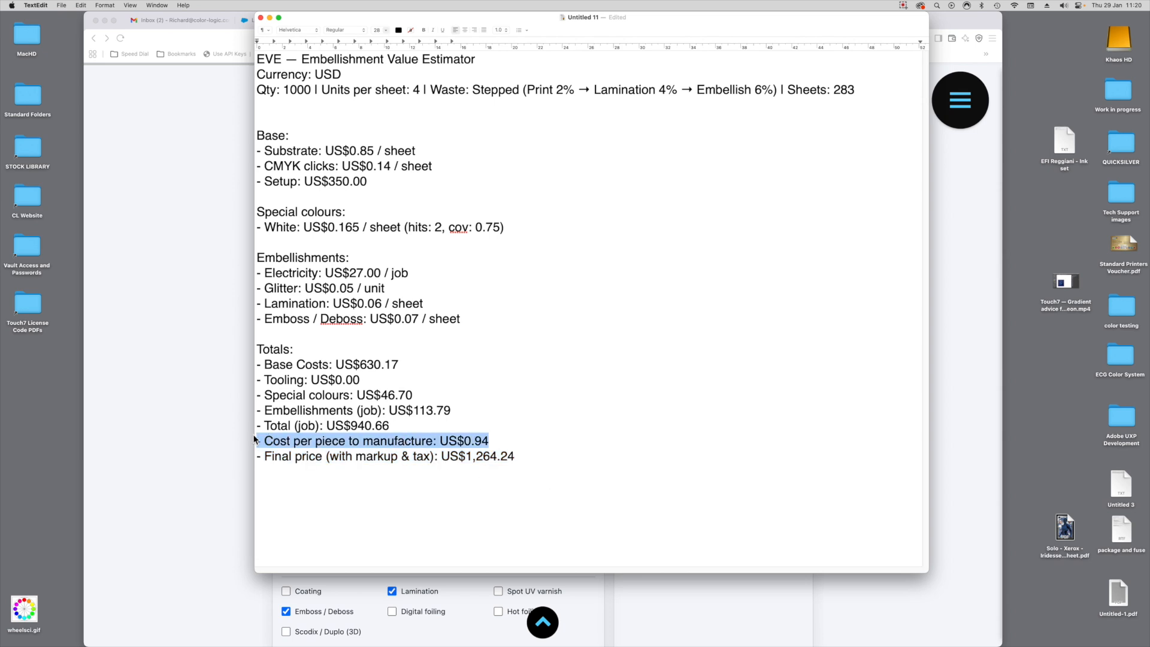
# Step: Switch back to EVE in the browser and save the estimate to the Desktop as the PDF EVE-Embellishment-Estimate
pyautogui.click(772, 590)
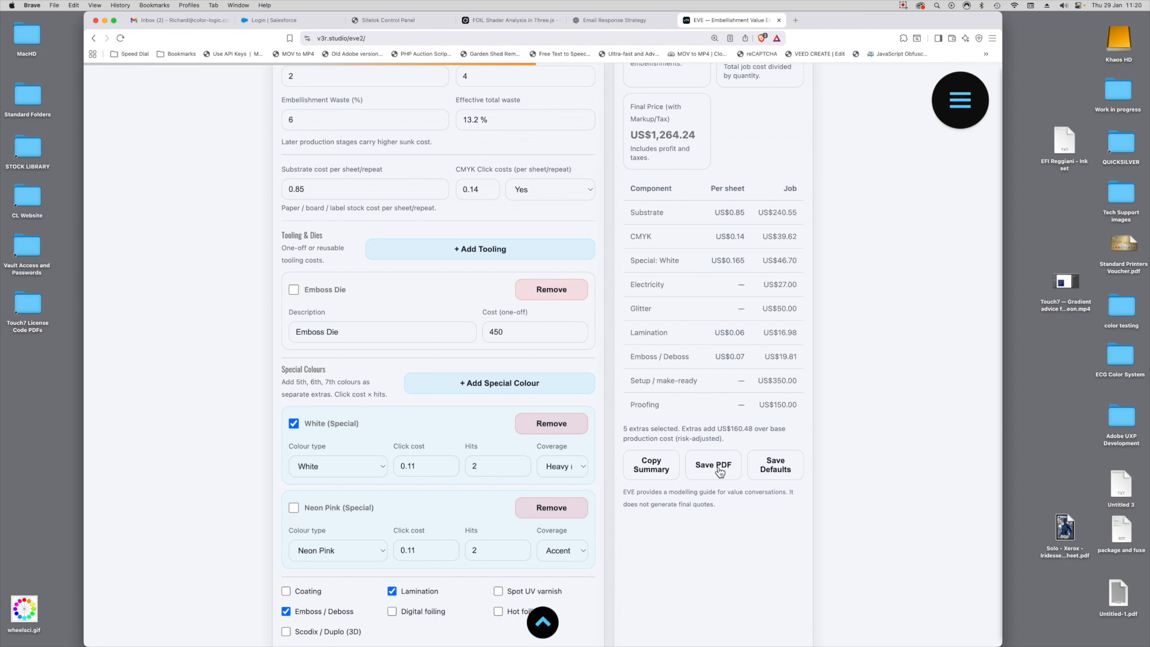
pyautogui.click(719, 472)
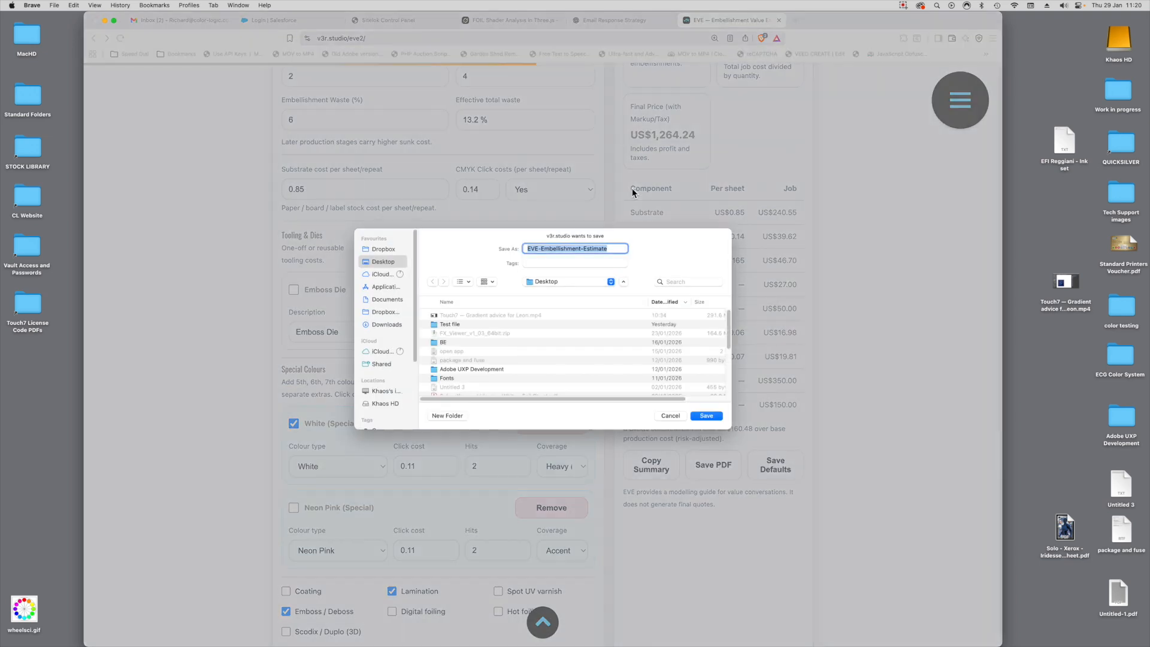
pyautogui.click(706, 415)
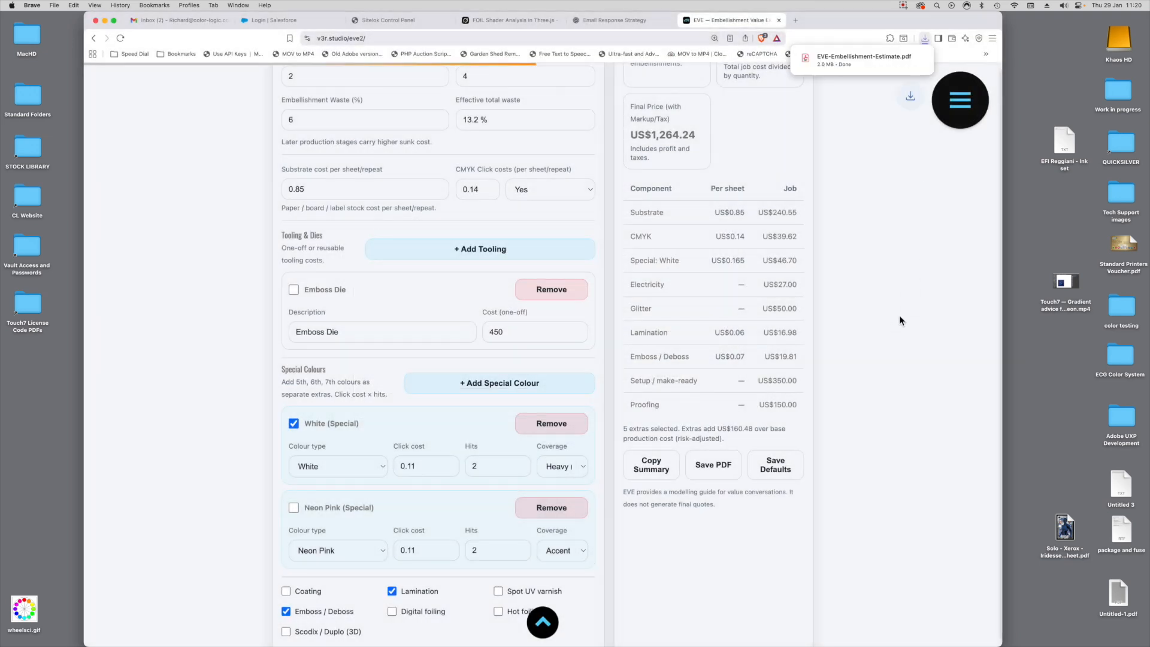
# Step: Open the saved EVE-Embellishment-Estimate PDF from the desktop in Acrobat and view it as a whole page
pyautogui.click(1057, 252)
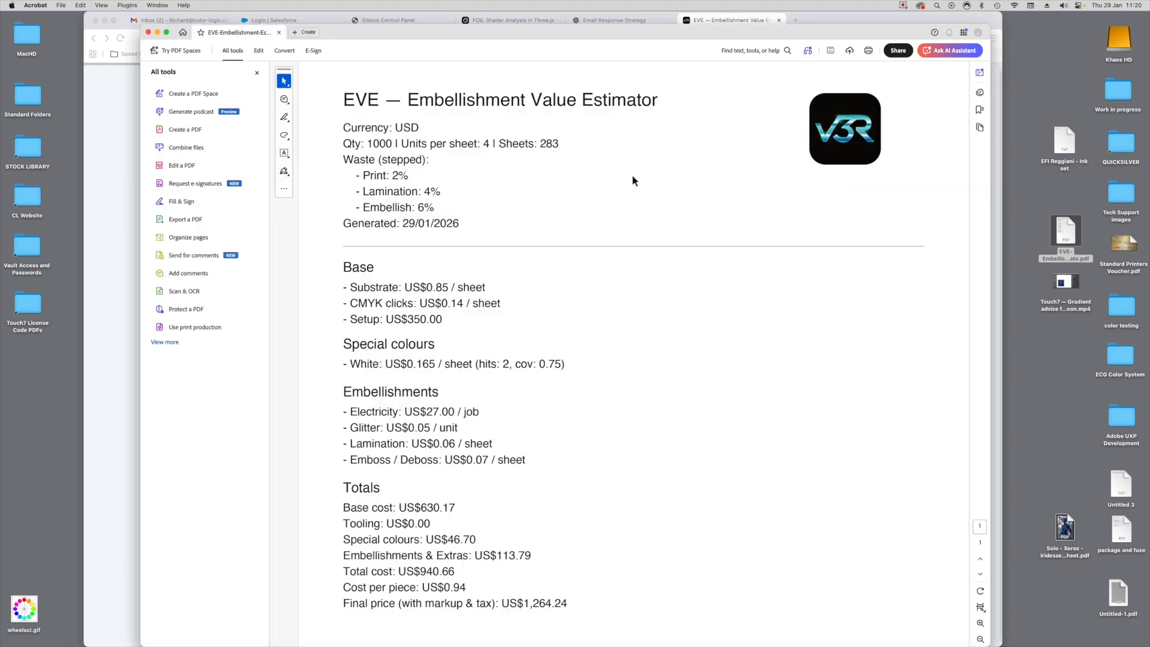
pyautogui.press('super+0')
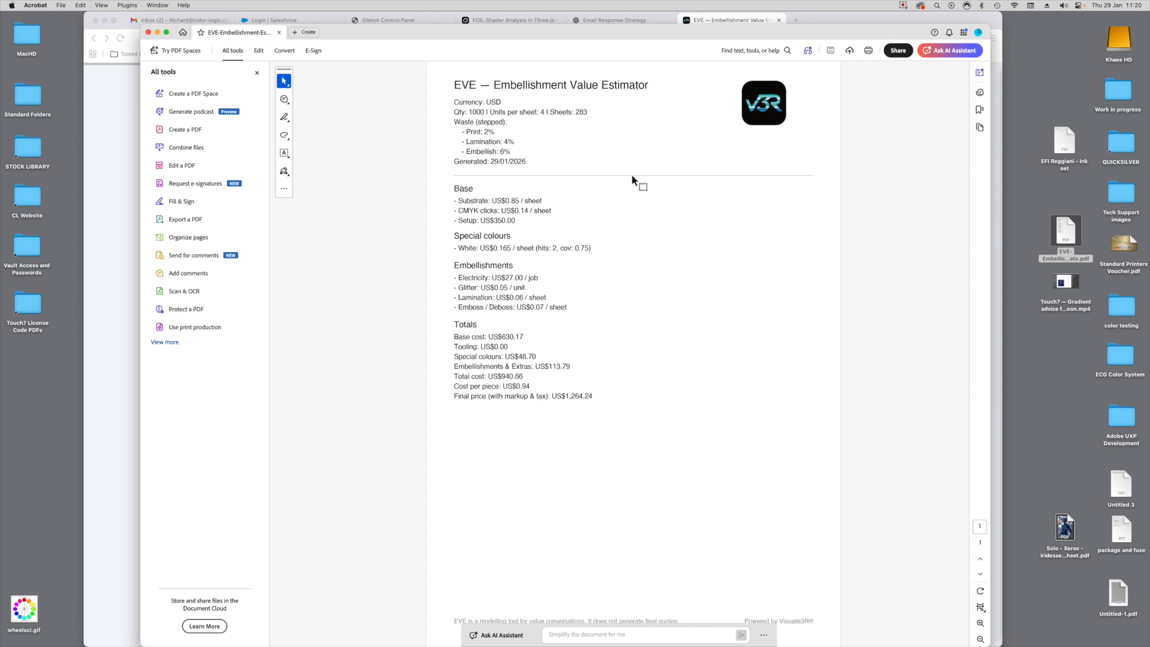
# Step: Return to EVE in a full-screen browser and review the introduction, job inputs, special colours, extras and results
pyautogui.click(117, 231)
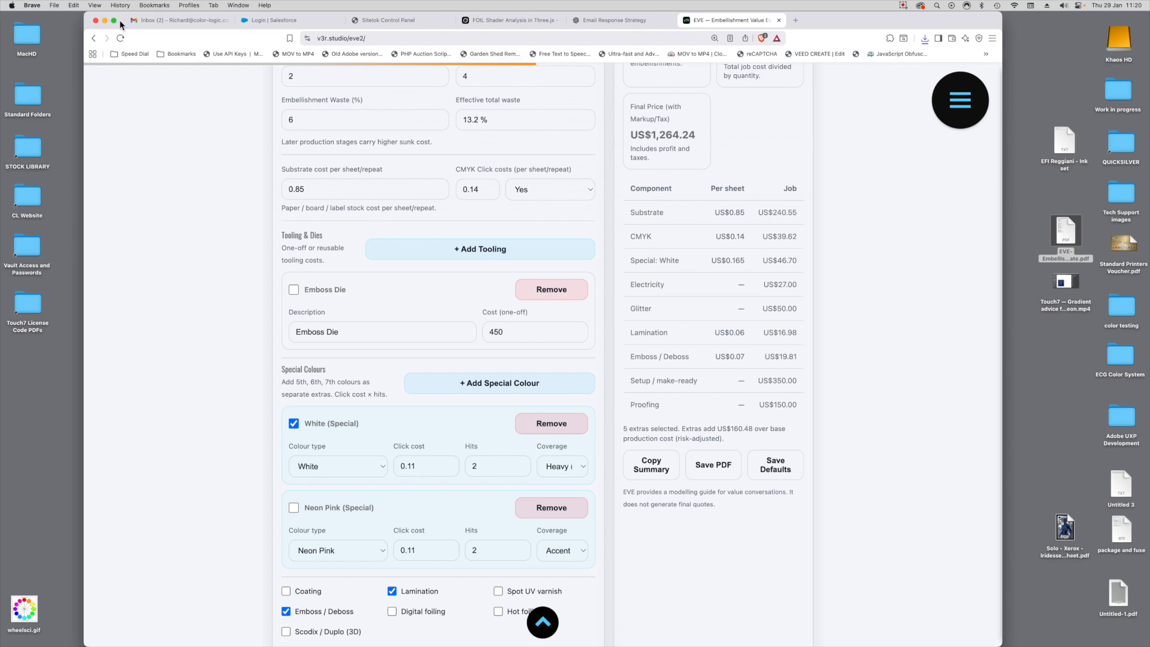
pyautogui.click(113, 21)
pyautogui.scroll(5, 571, 298)
pyautogui.scroll(10, 571, 295)
pyautogui.scroll(-2, 571, 295)
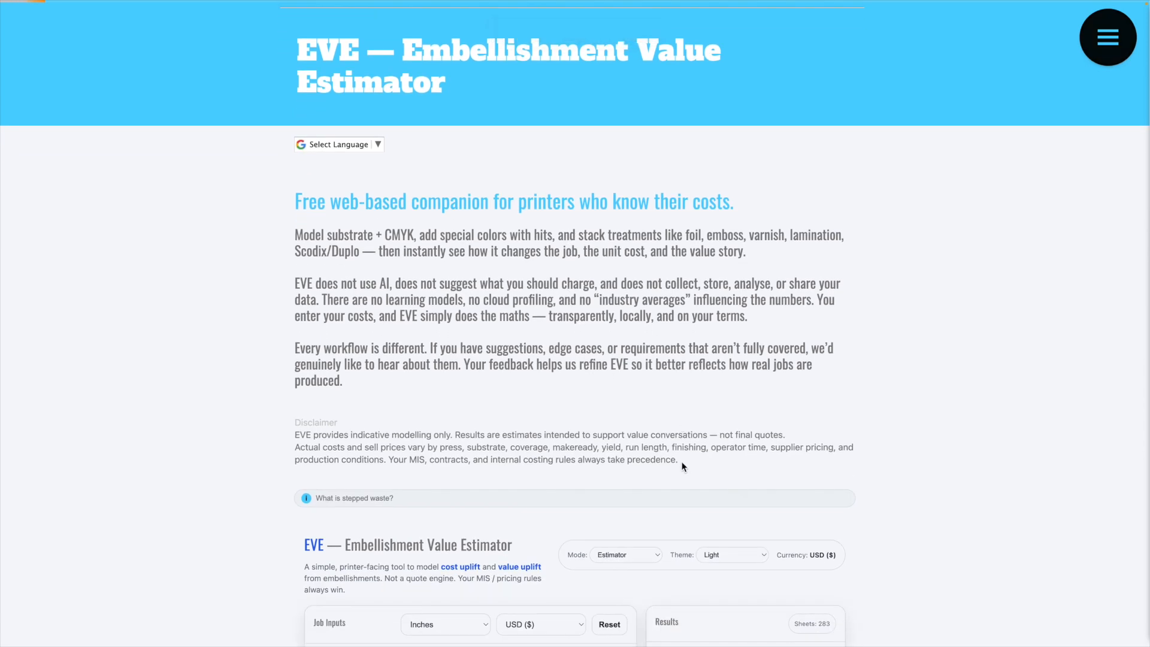
pyautogui.scroll(-5, 681, 461)
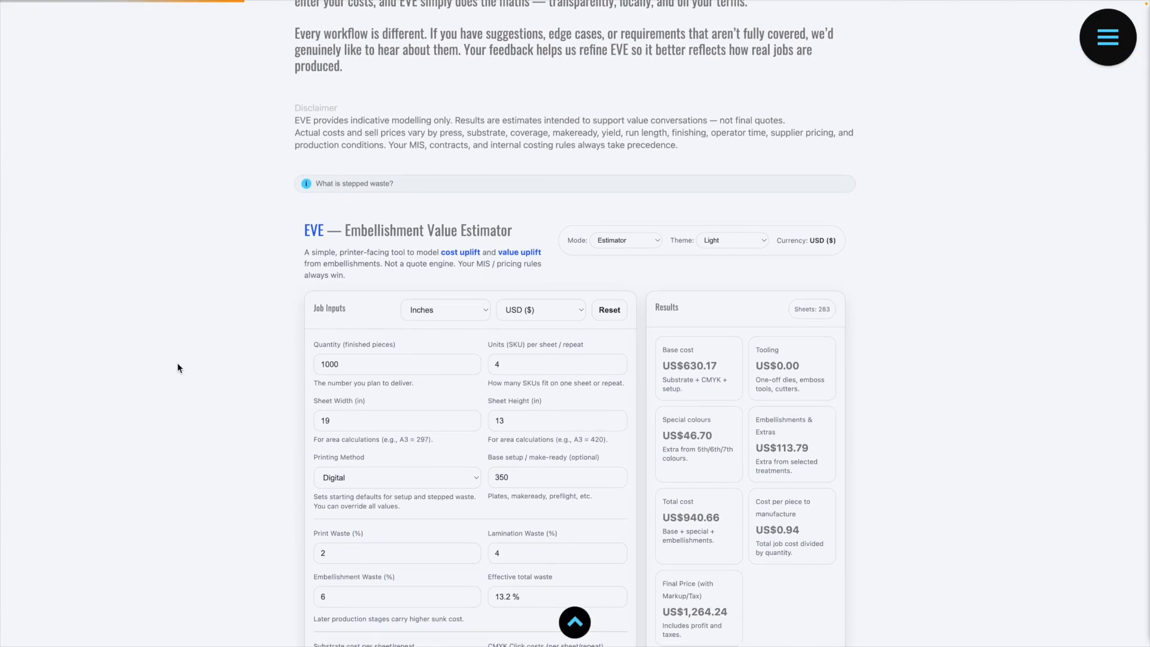
pyautogui.scroll(-2, 228, 352)
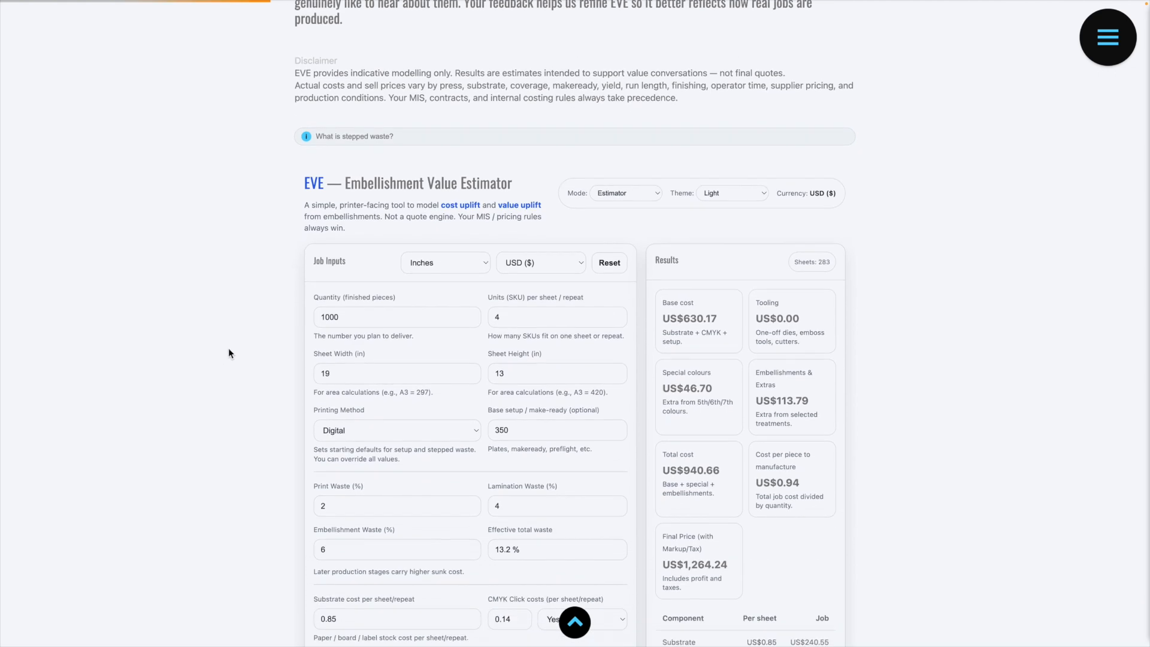
pyautogui.scroll(-8, 228, 353)
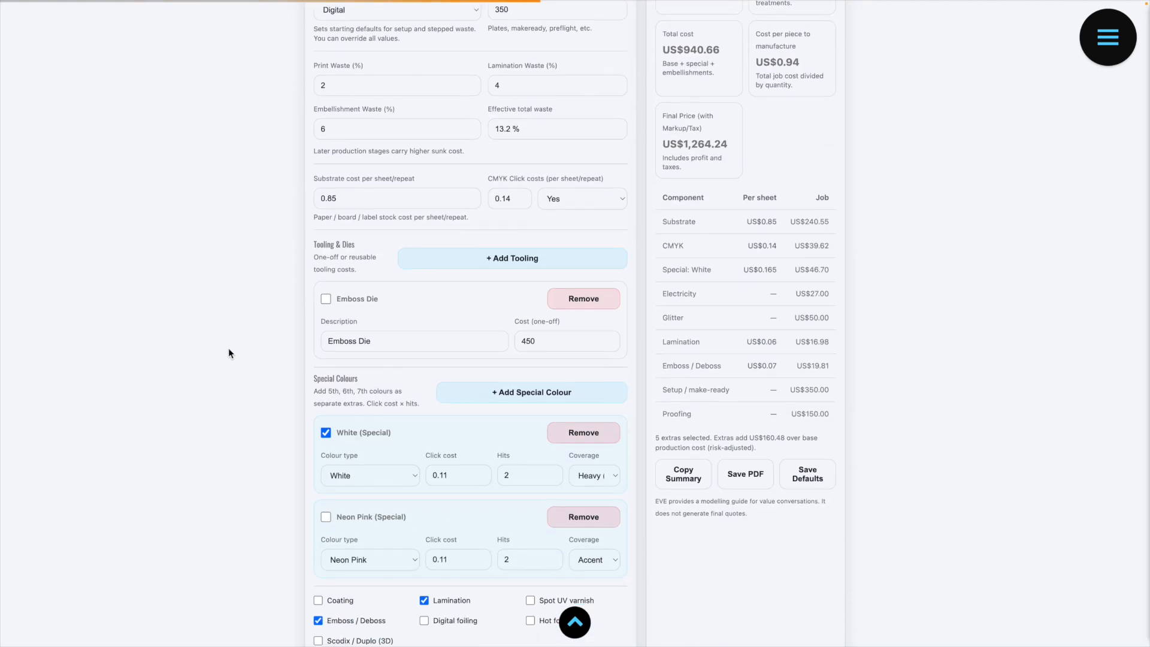
pyautogui.scroll(-11, 228, 352)
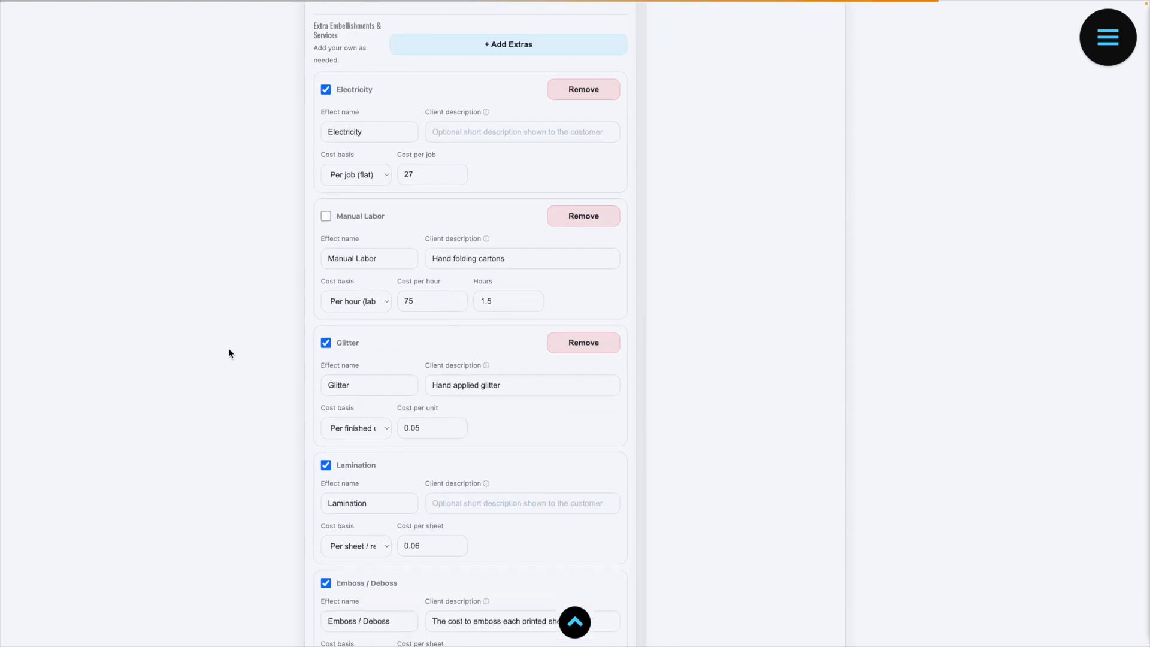
pyautogui.scroll(-1, 229, 353)
pyautogui.scroll(14, 228, 353)
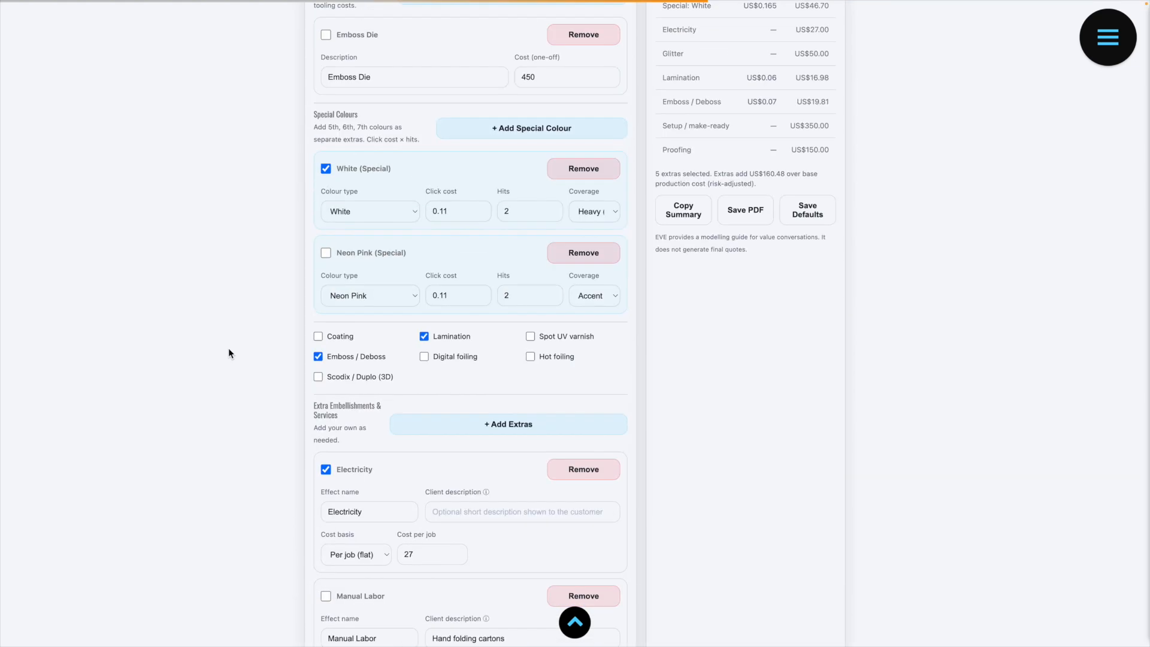
pyautogui.scroll(6, 228, 354)
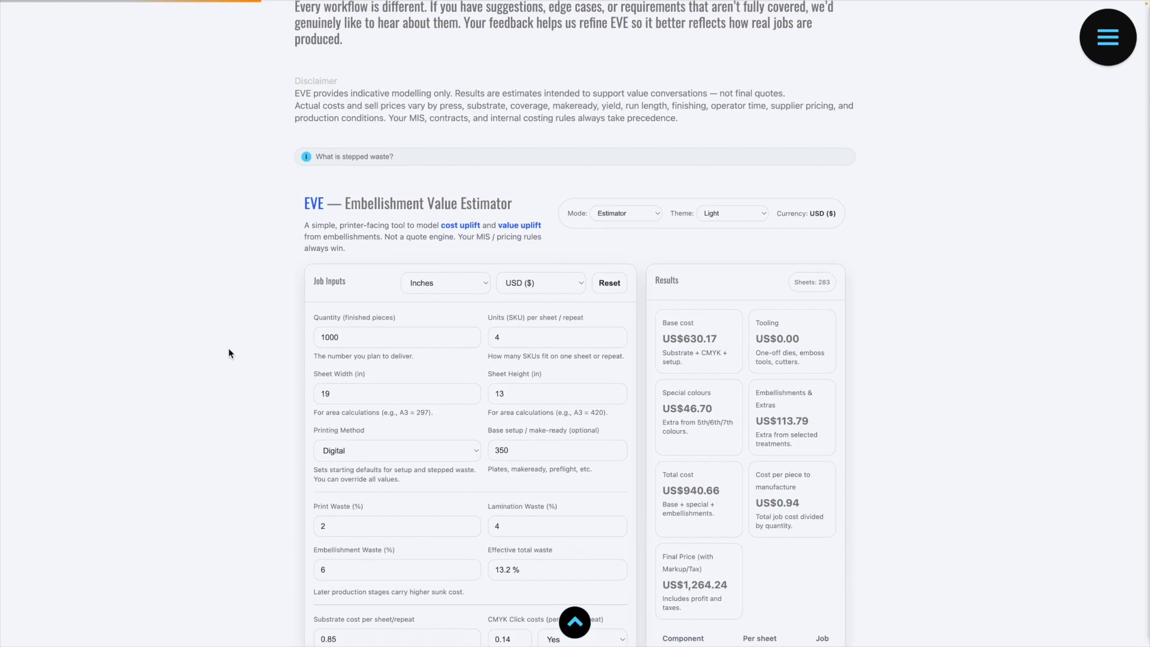
pyautogui.scroll(-2, 228, 353)
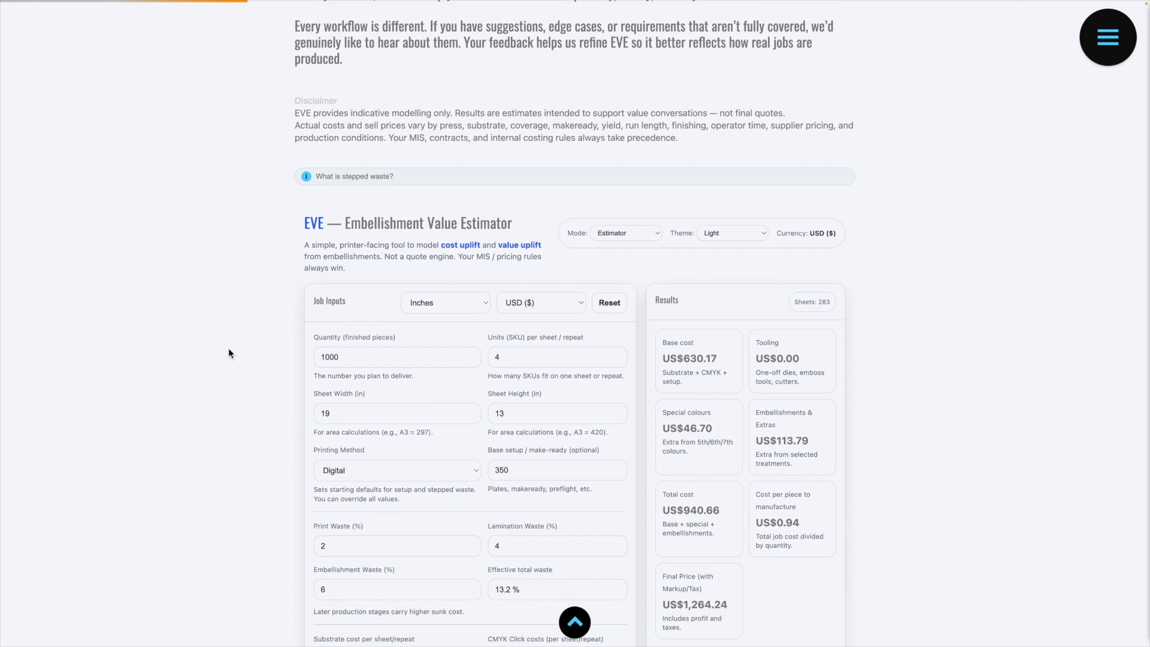
pyautogui.scroll(-2, 228, 353)
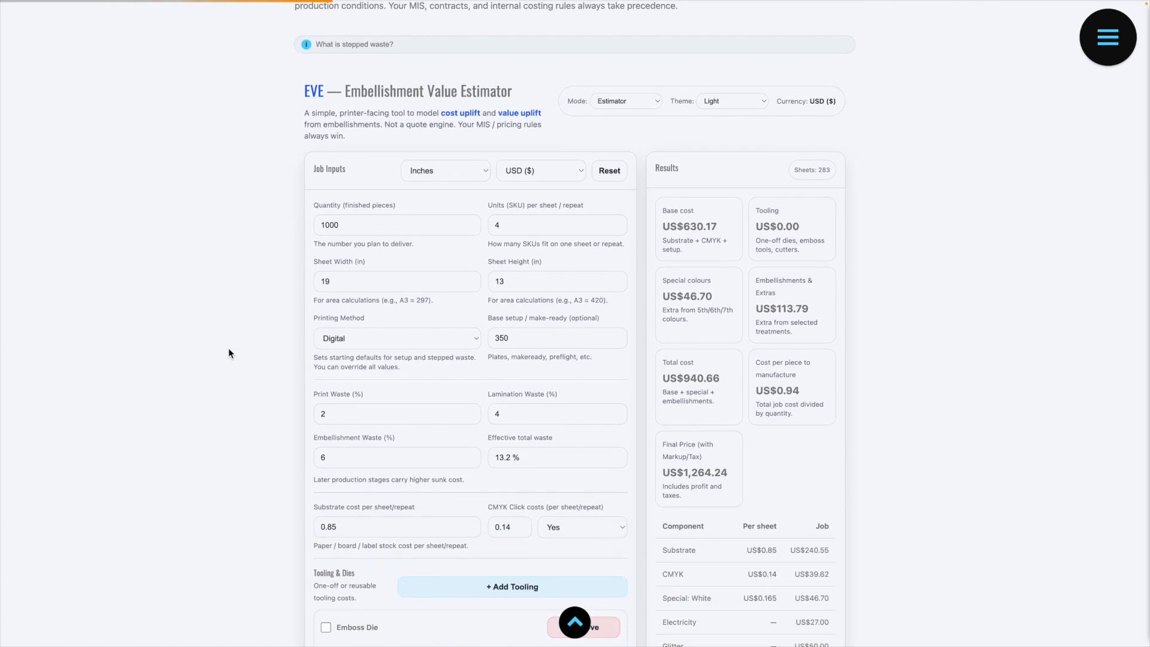